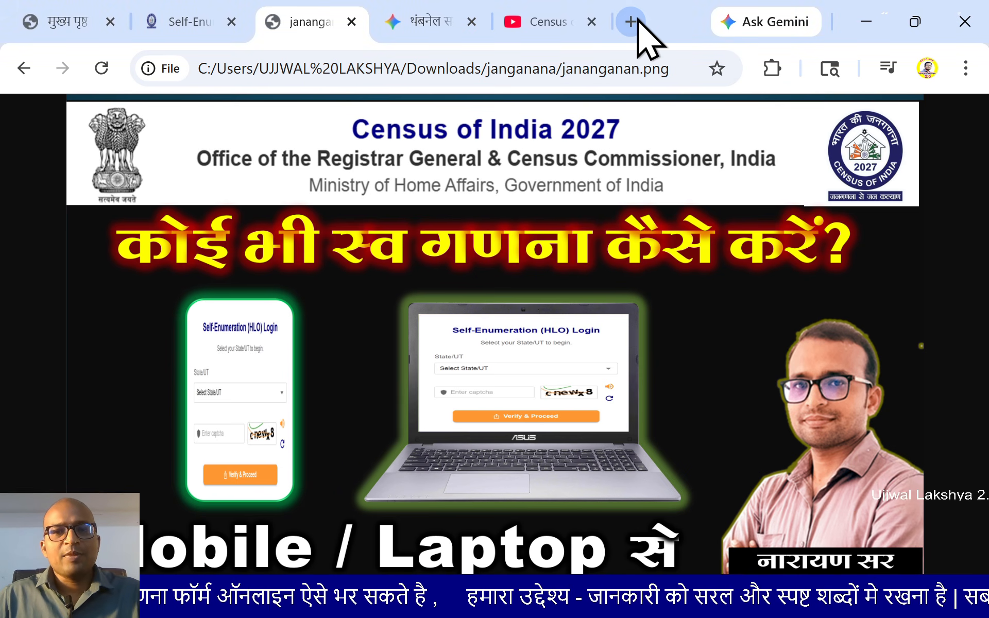
Open censusindia.gov.in in a new tab and follow its स्व-गणना self-enumeration link
key(ctrl+t)
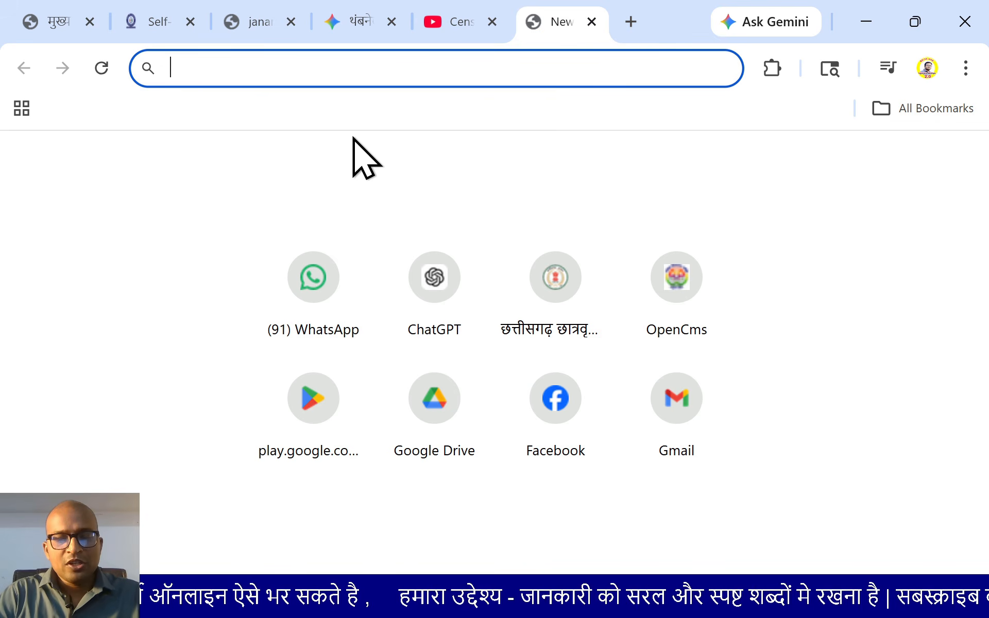
text(censusindia.gov.in)
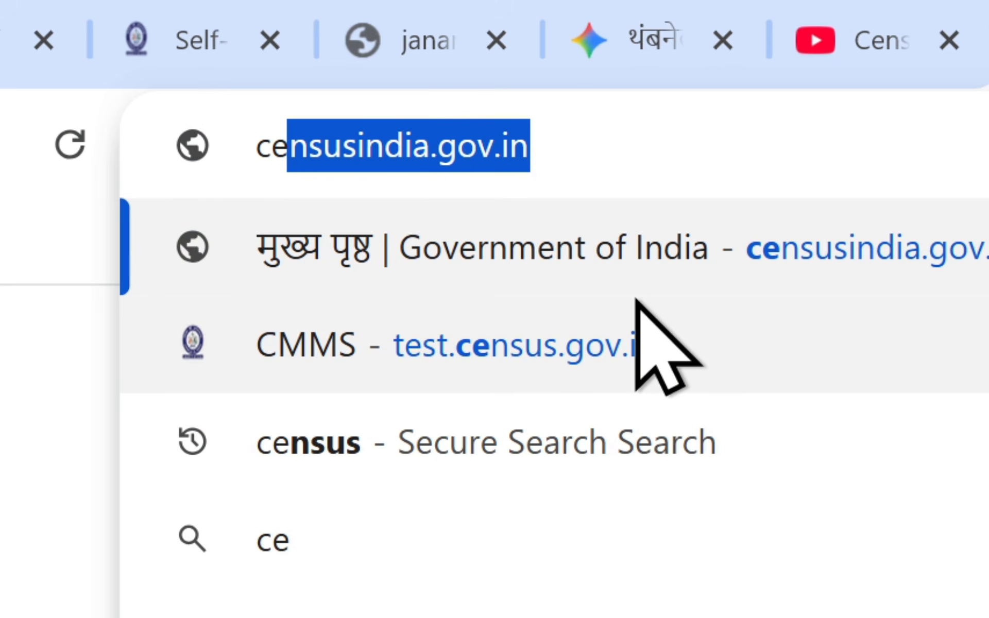
key(Return)
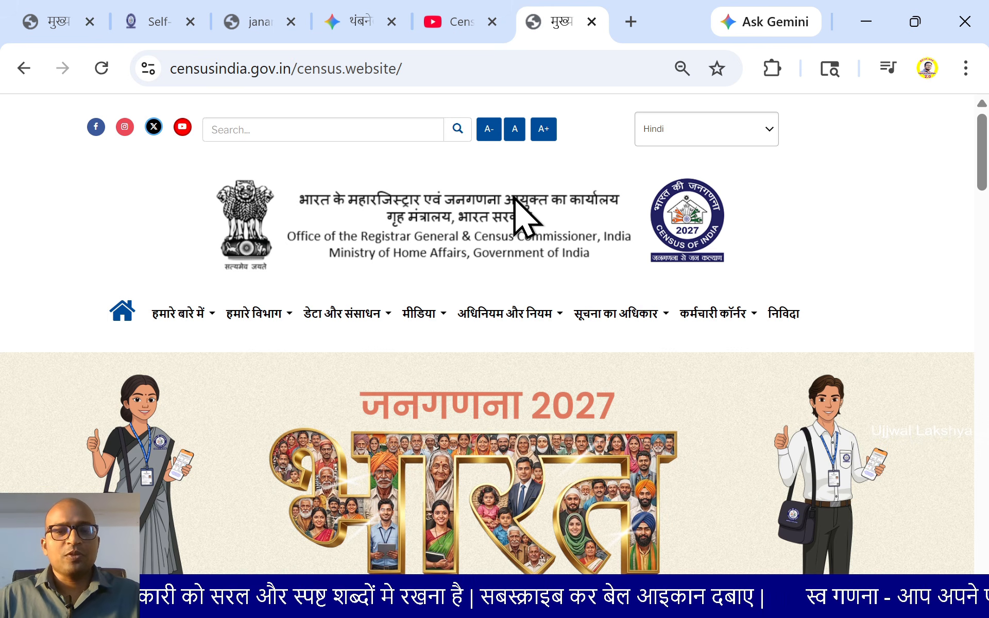
scroll(505, 272, down, 2)
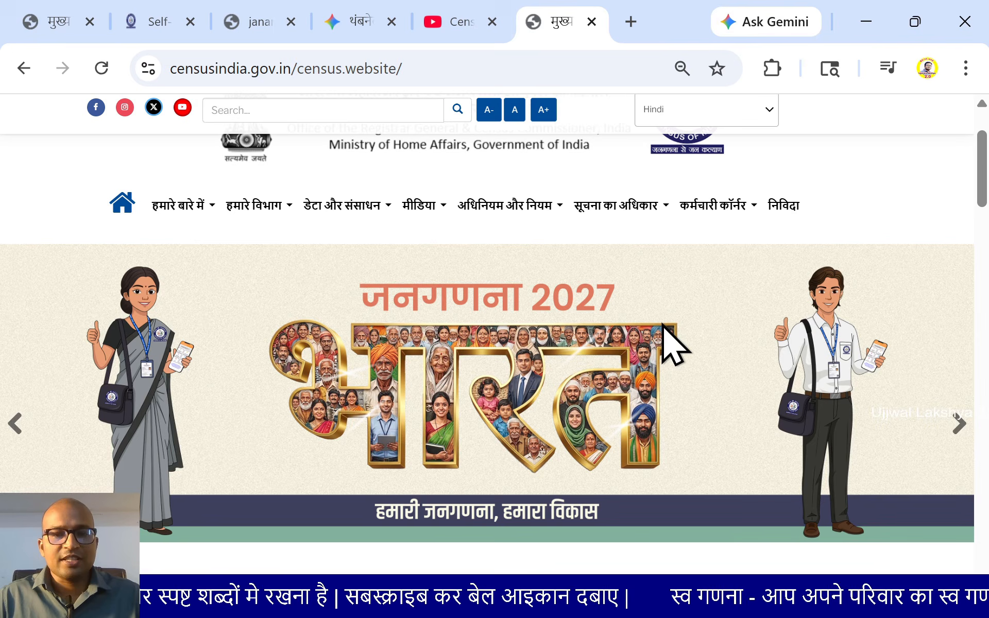
scroll(530, 380, down, 6)
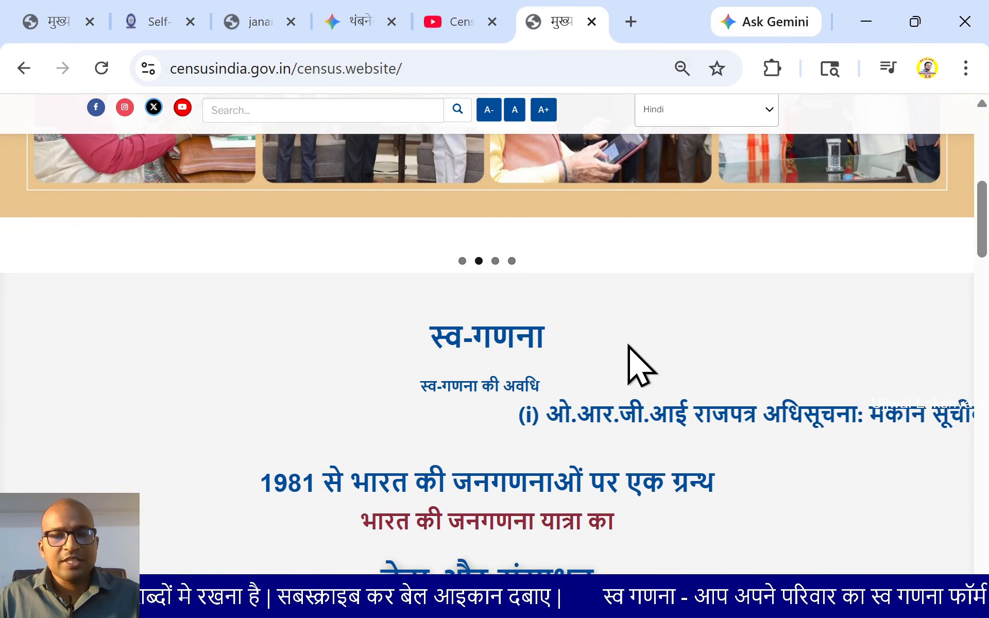
scroll(618, 355, down, 2)
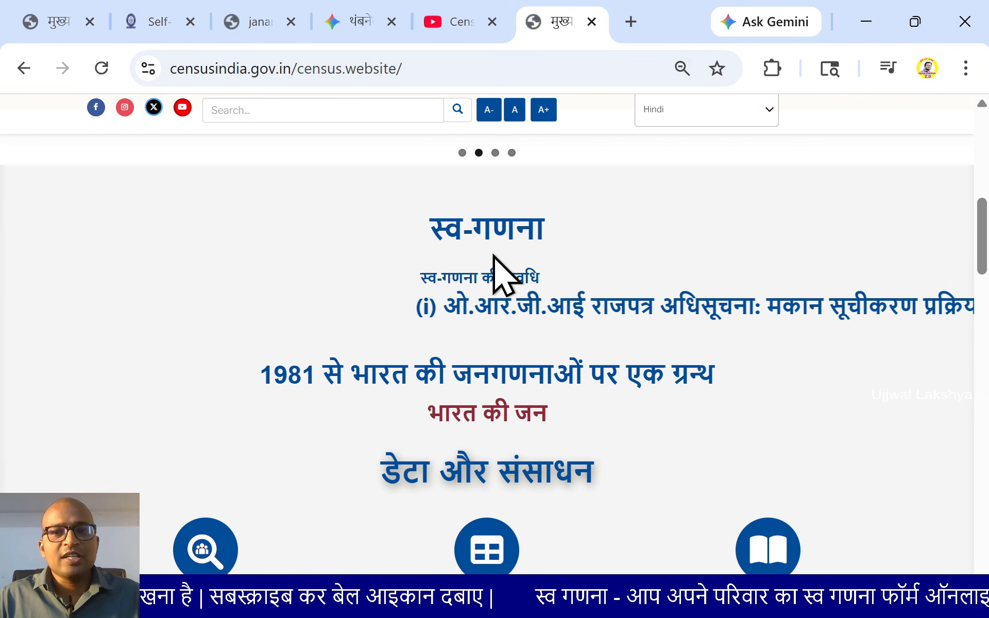
scroll(495, 309, up, 2)
click(486, 343)
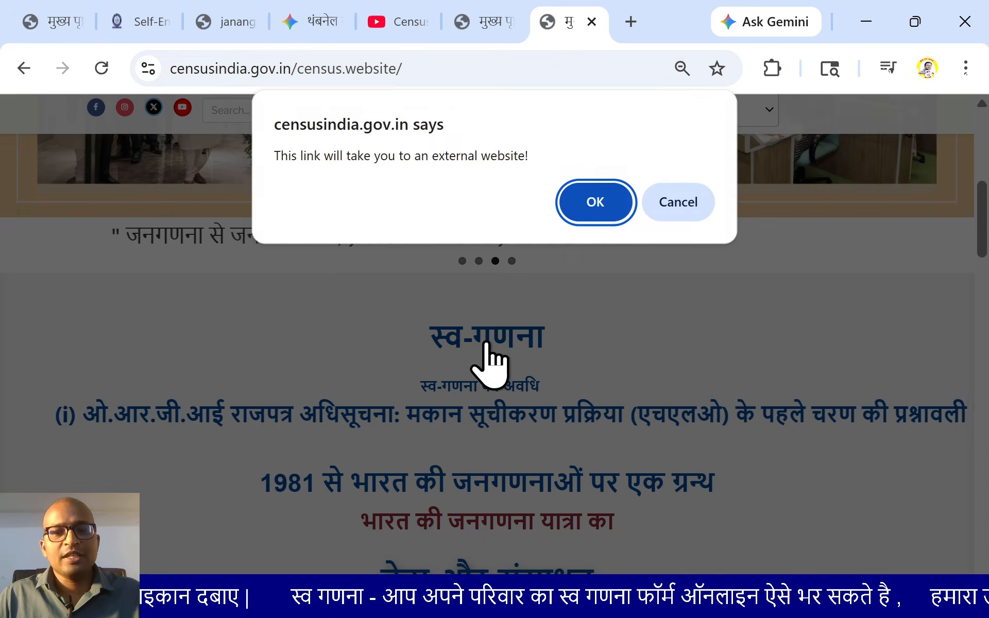
Accept the external-site prompt, choose Chhattisgarh as the state and verify the captcha
click(592, 204)
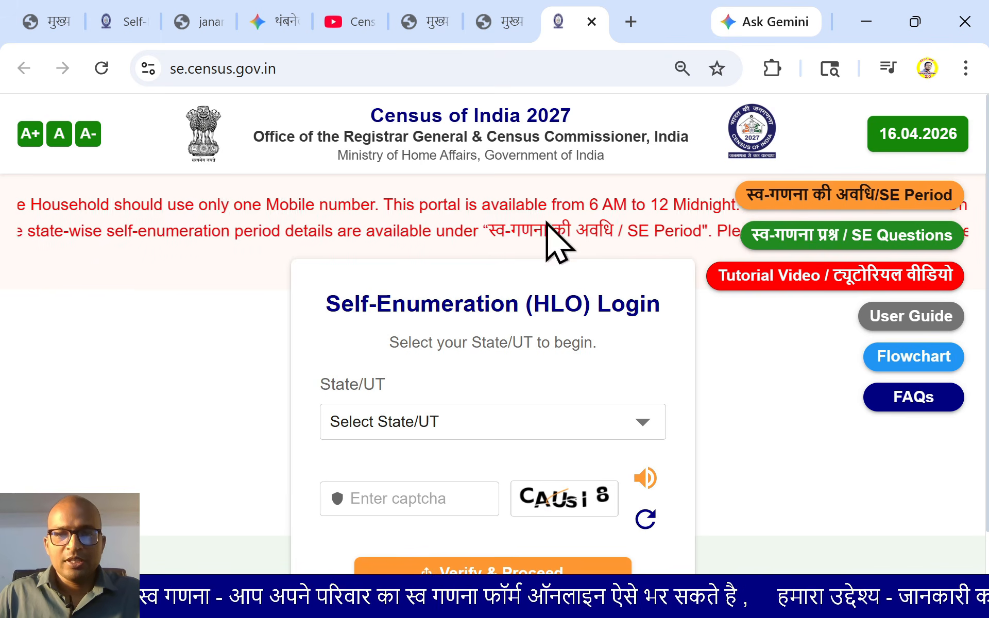
scroll(546, 221, down, 1)
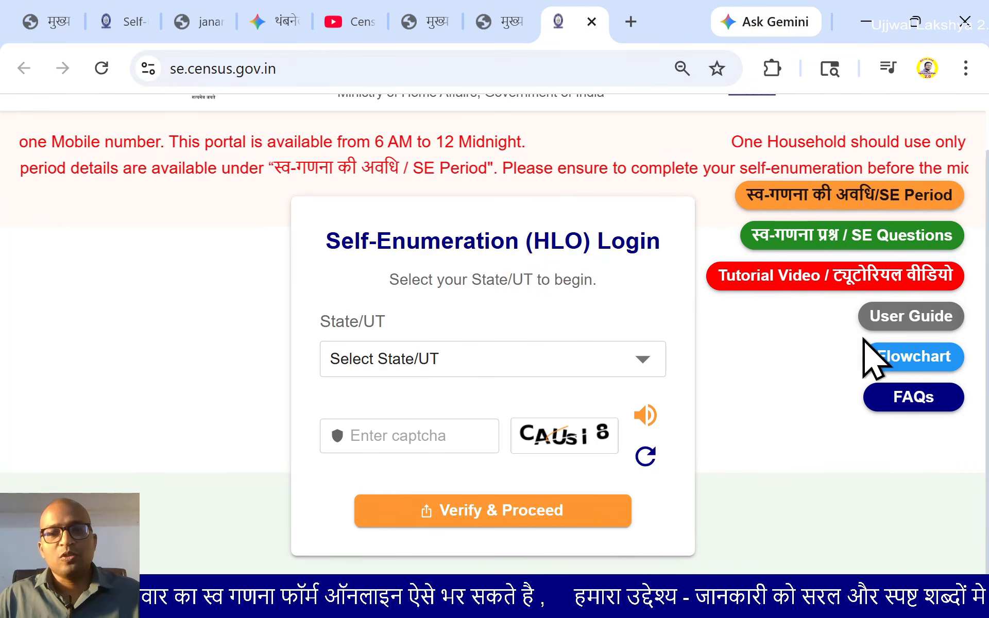
click(410, 374)
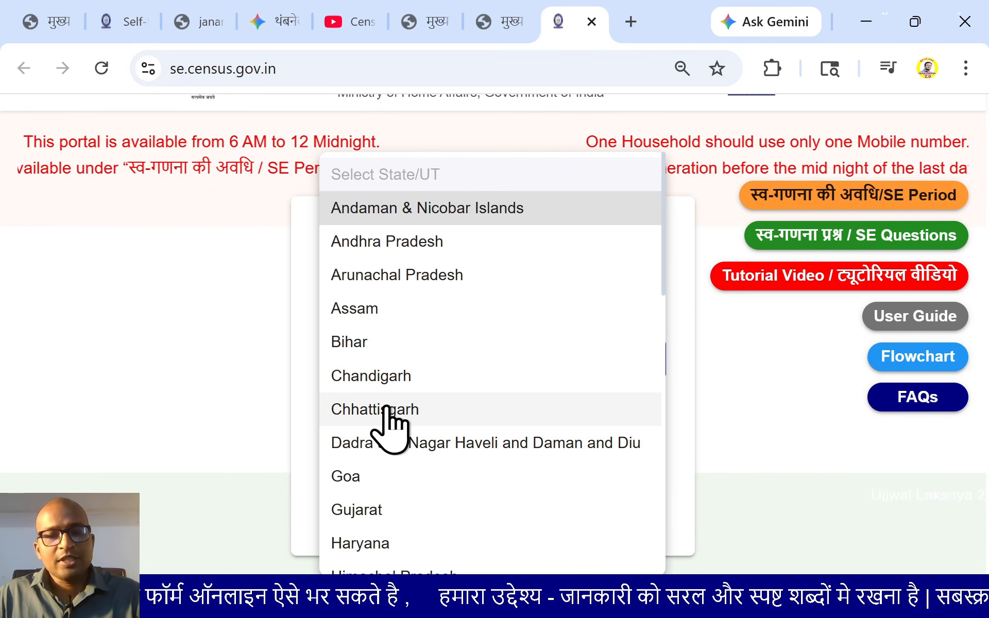
click(388, 408)
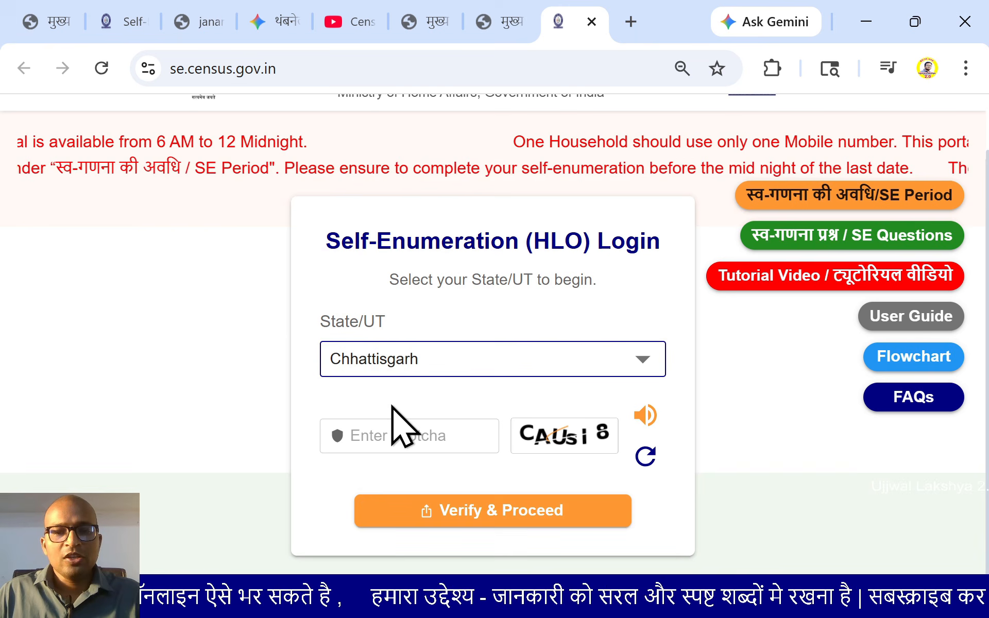
click(431, 441)
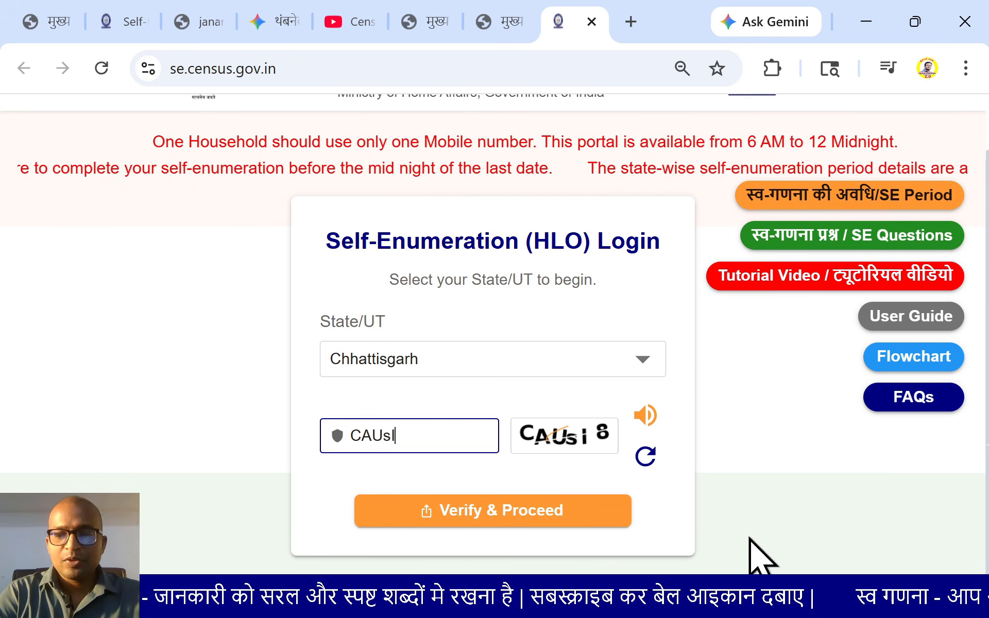
click(466, 523)
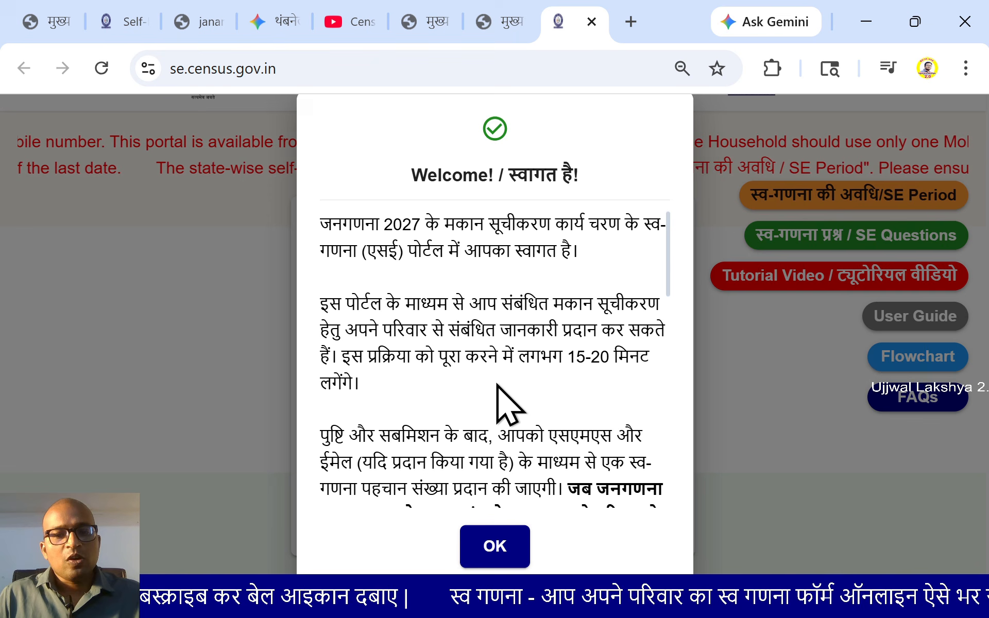
Read through the bilingual Welcome dialog and dismiss it with OK
scroll(479, 392, down, 1)
scroll(479, 387, down, 1)
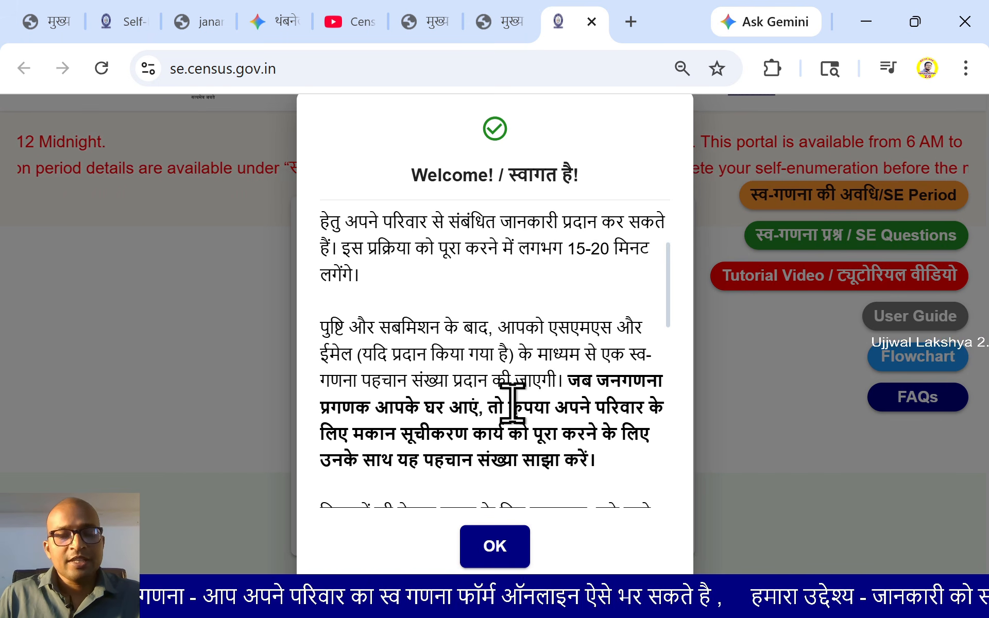
scroll(512, 402, down, 2)
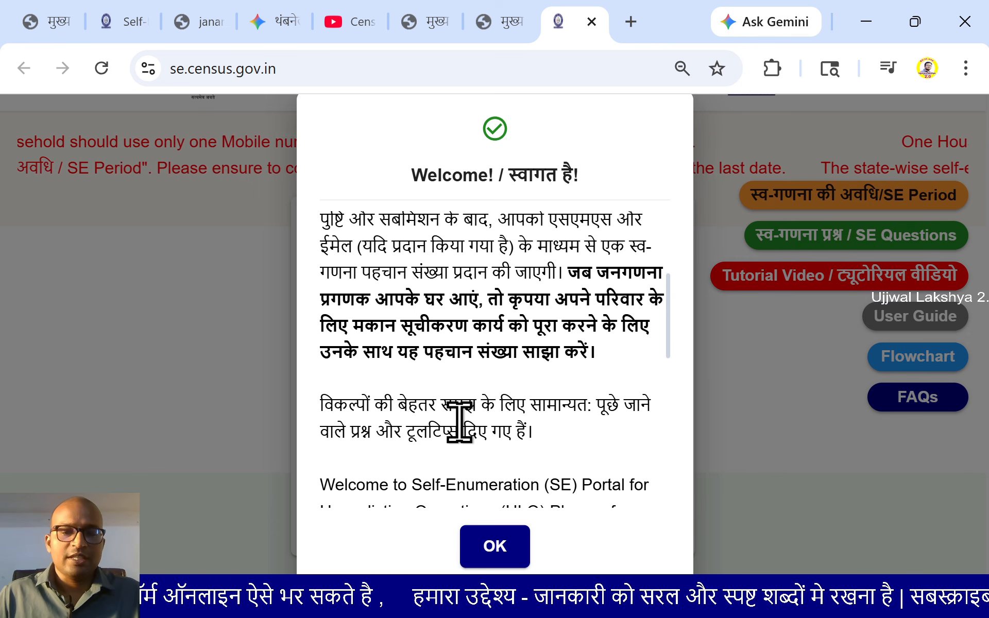
click(496, 551)
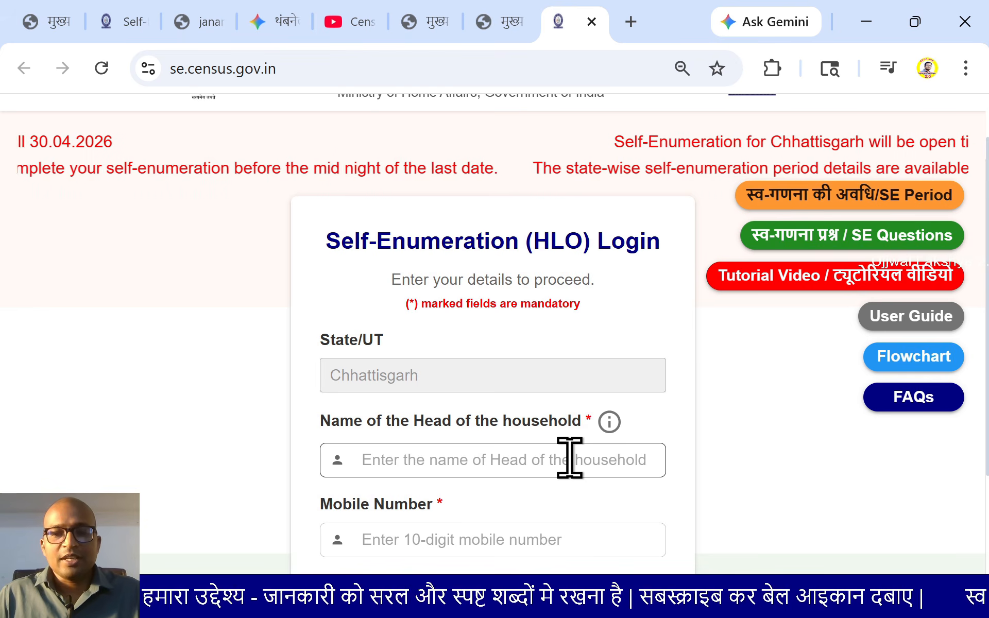
Review the login form and acknowledge the notice about the household head's name
scroll(602, 391, down, 1)
scroll(633, 428, up, 2)
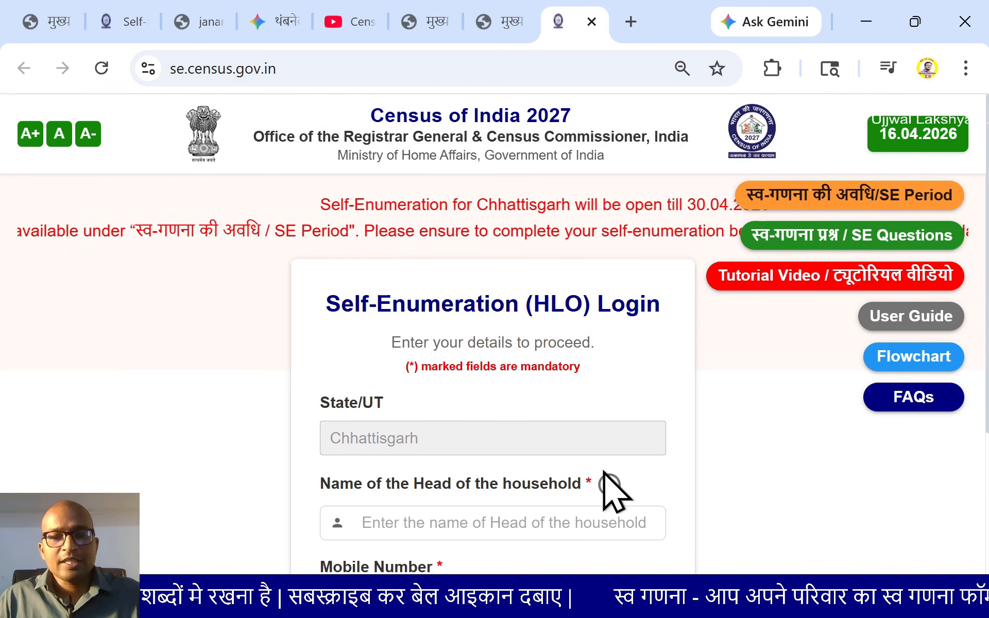
mouse_move(608, 489)
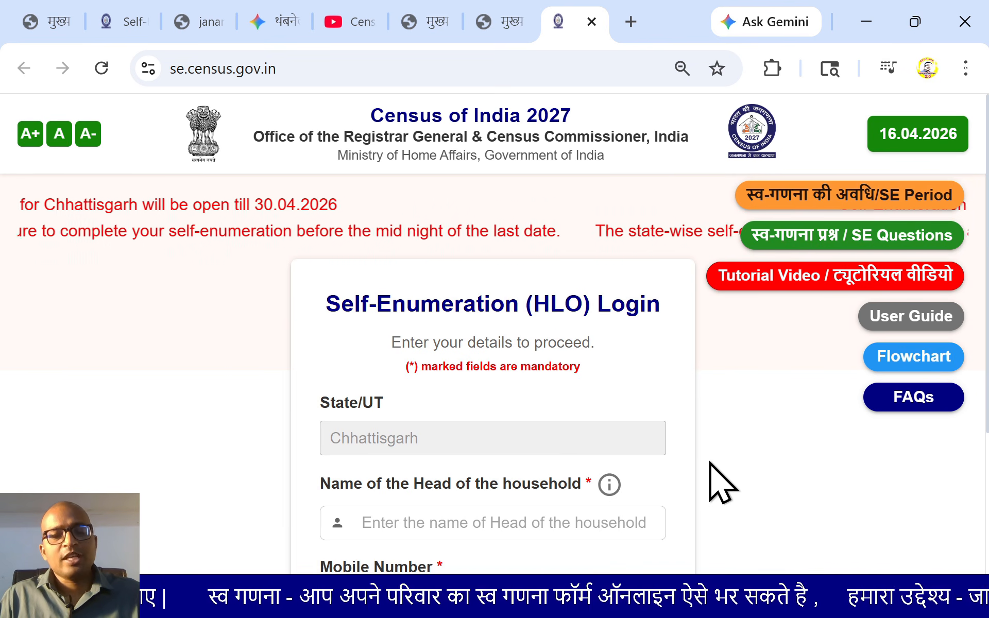
scroll(721, 481, down, 3)
scroll(588, 445, down, 1)
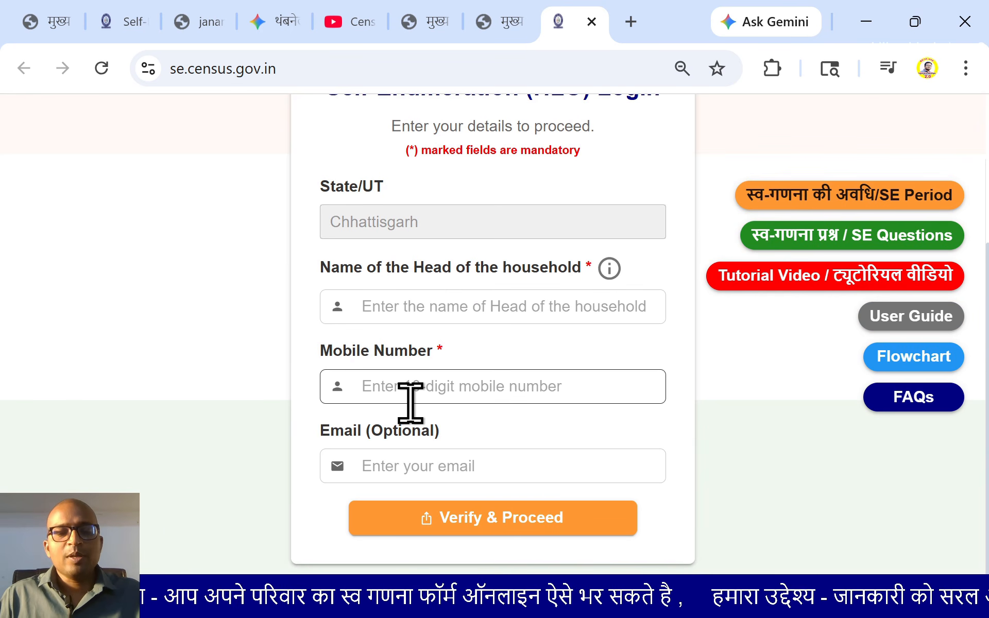
click(398, 315)
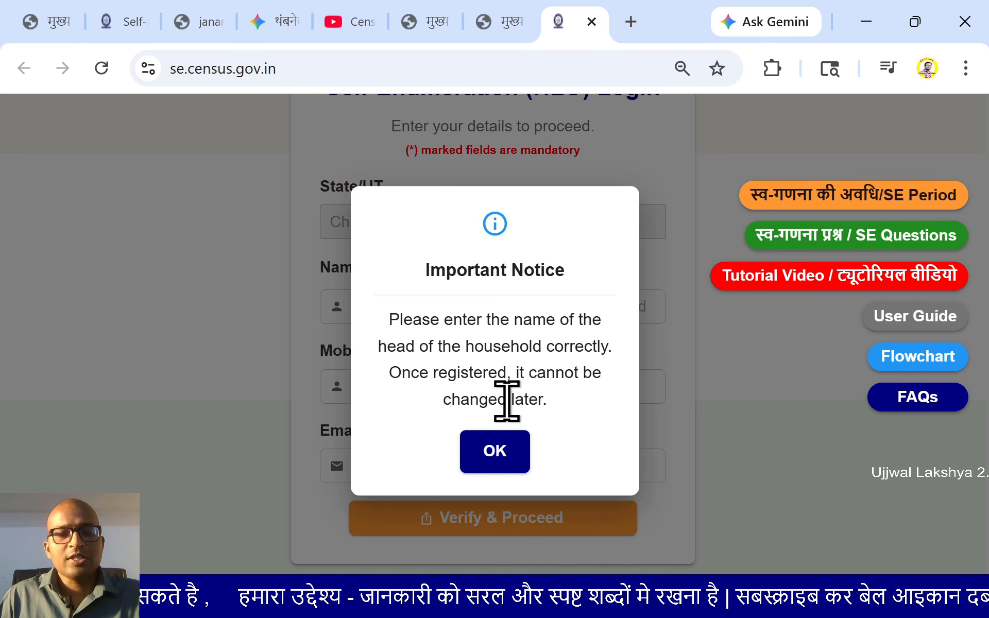
click(510, 456)
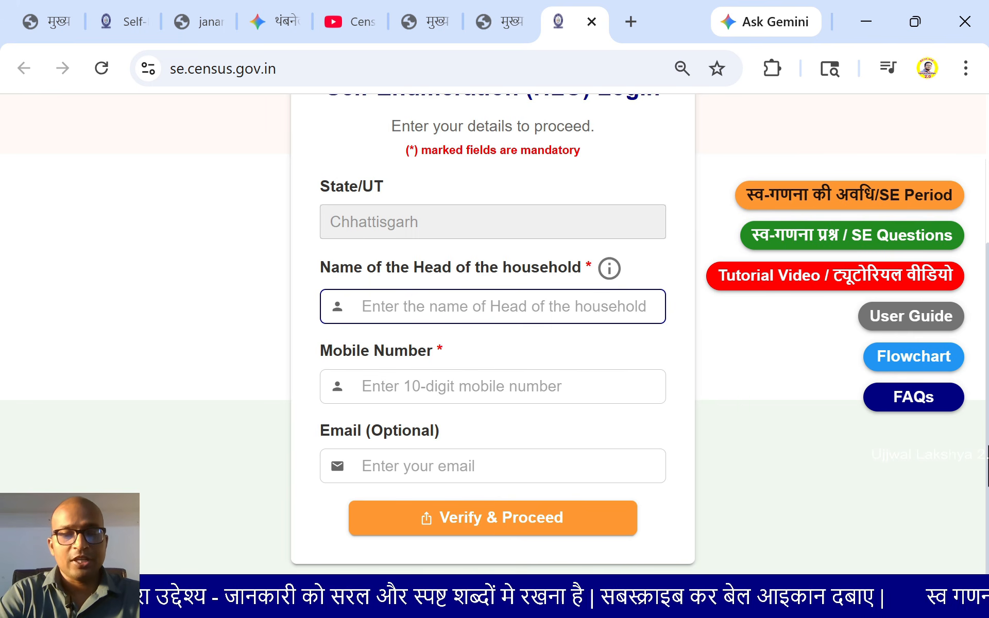
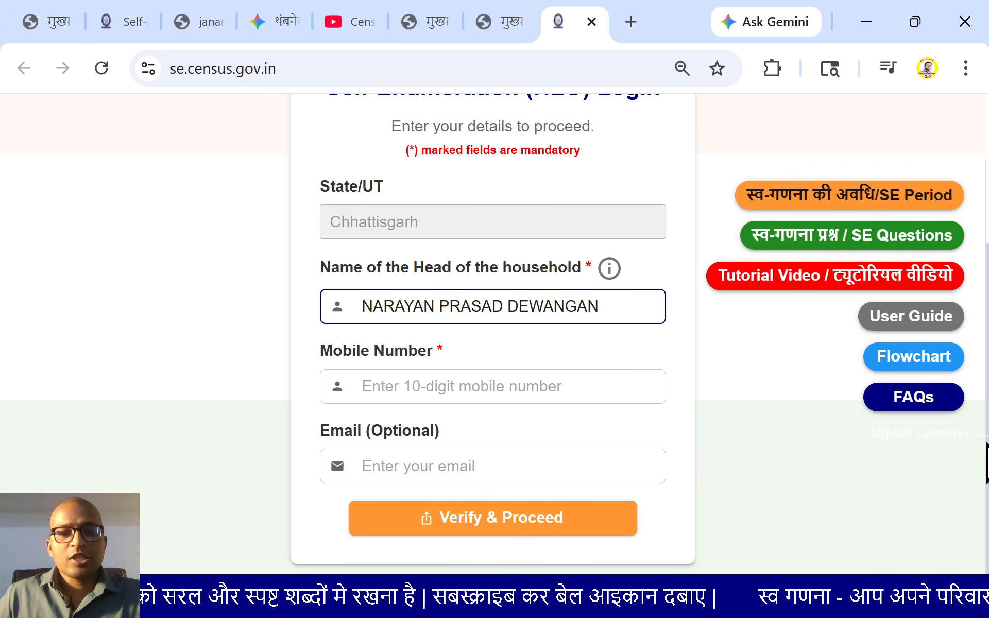
Enter the head's name, mobile number and e-mail, then request the OTP
click(419, 386)
text(9)
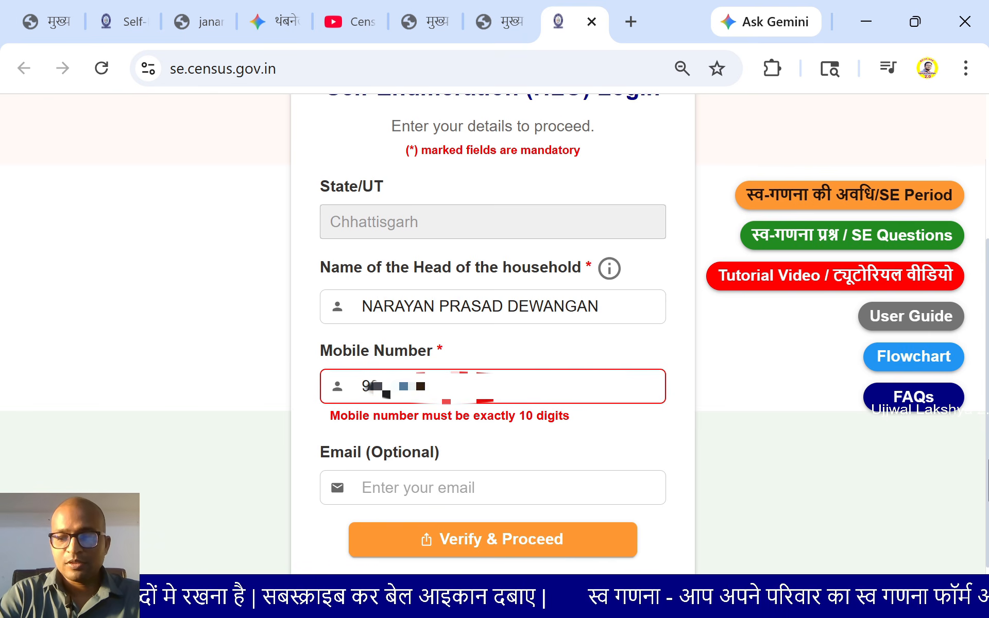
text(0)
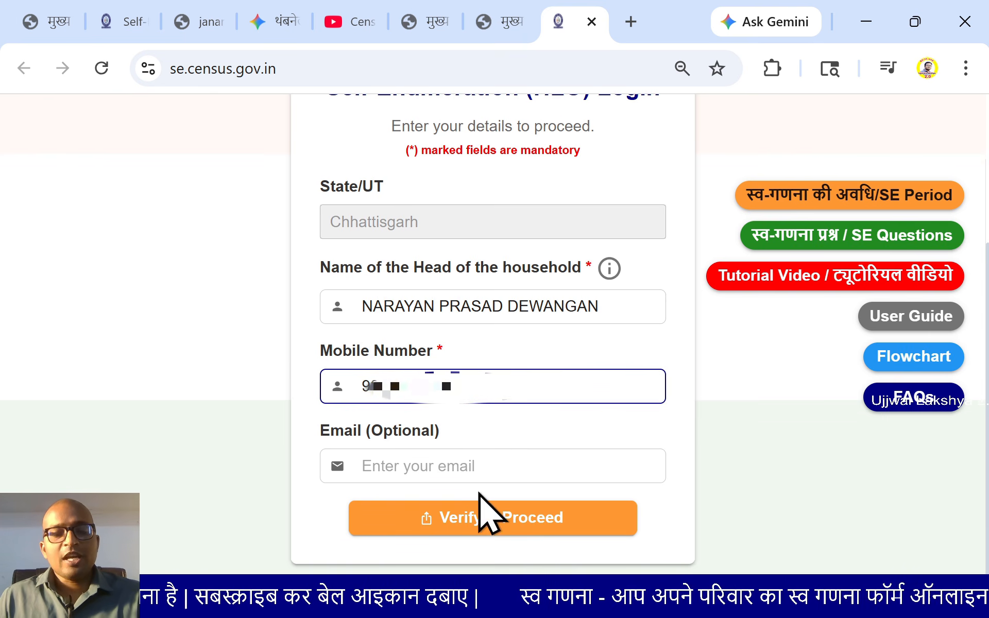
click(716, 454)
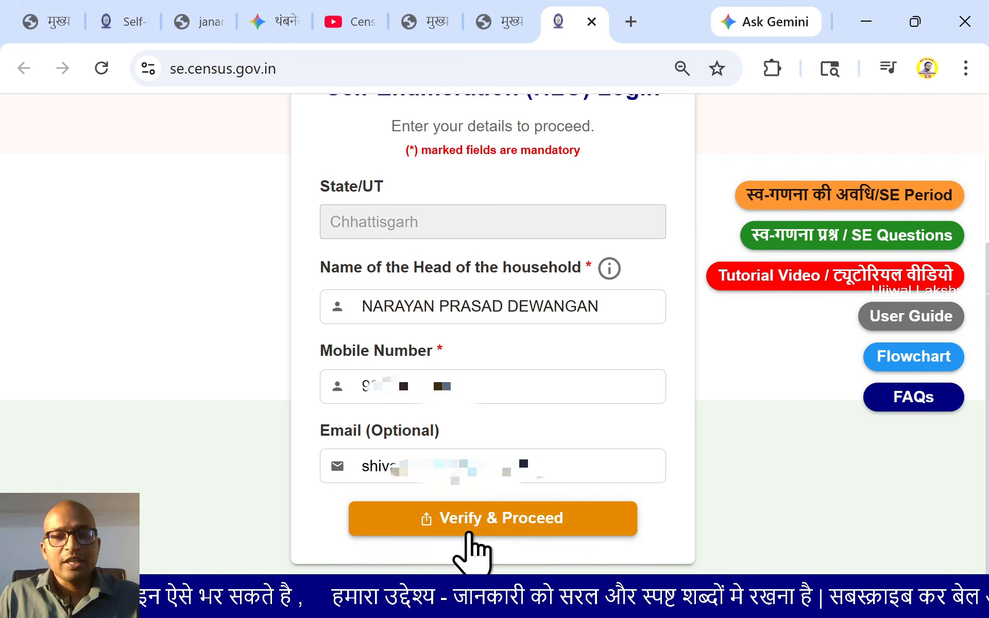
click(470, 534)
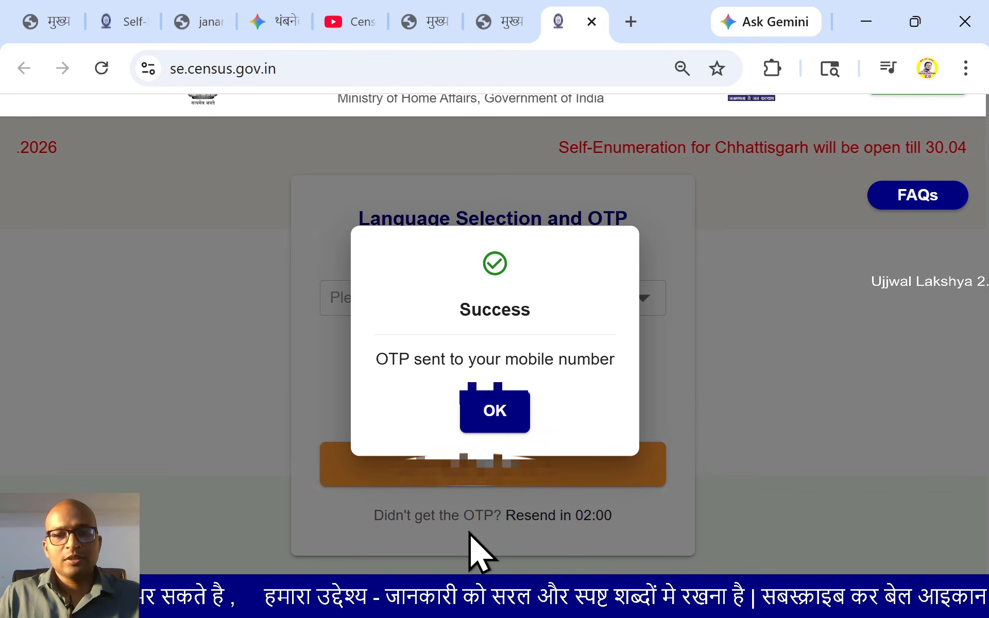
Choose हिंदी as the form language and verify the OTP to sign in
click(496, 423)
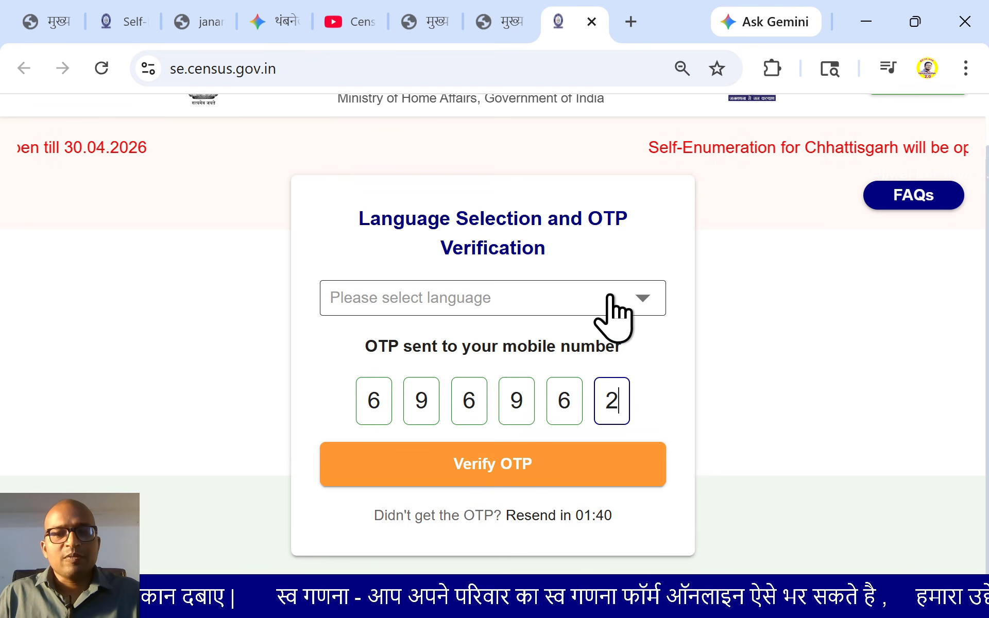
click(642, 303)
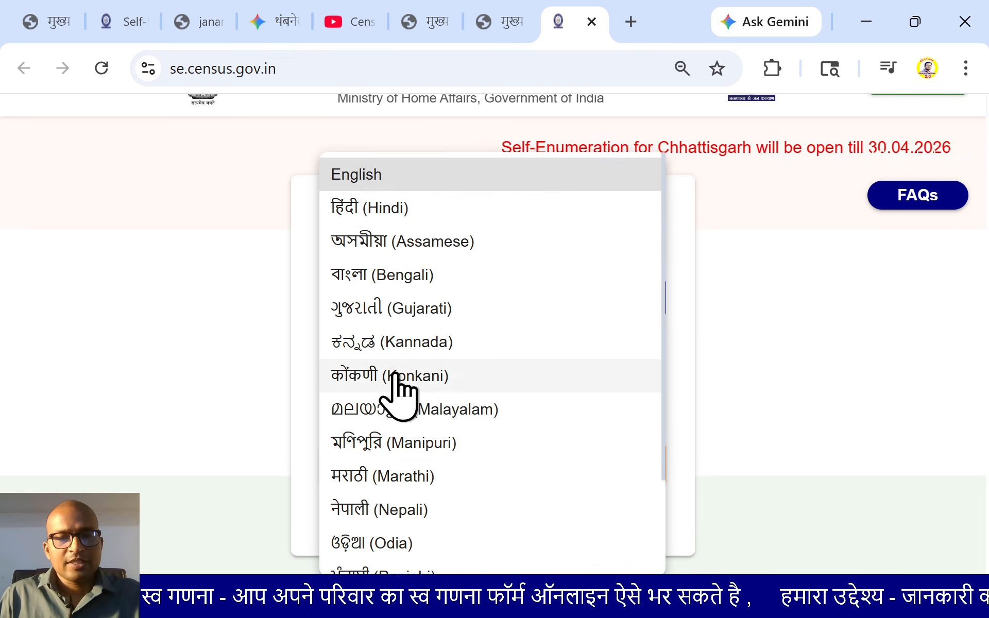
scroll(397, 387, down, 3)
scroll(391, 551, up, 3)
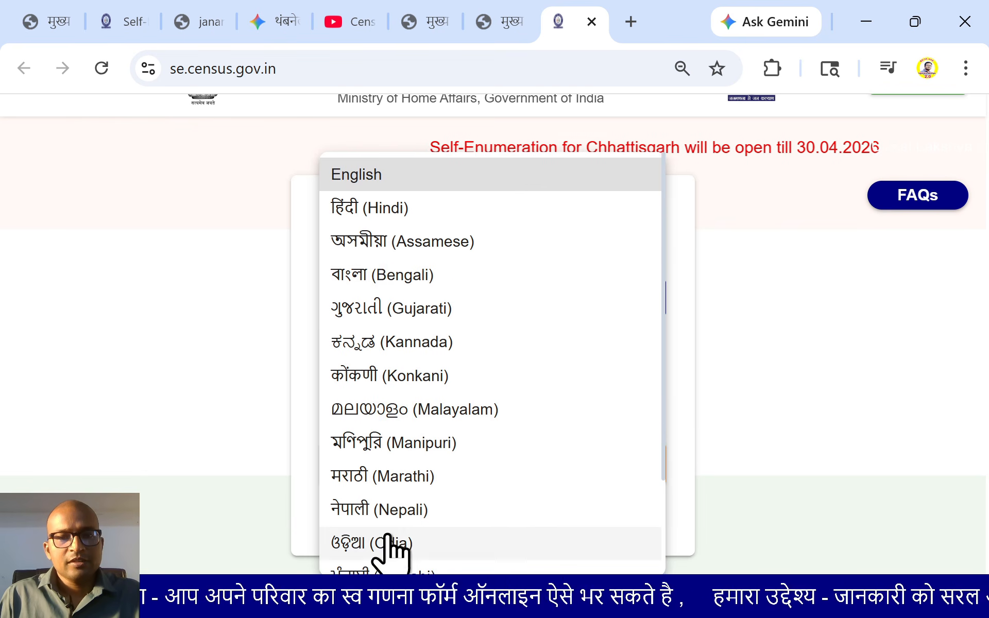
scroll(404, 520, down, 3)
scroll(399, 510, up, 3)
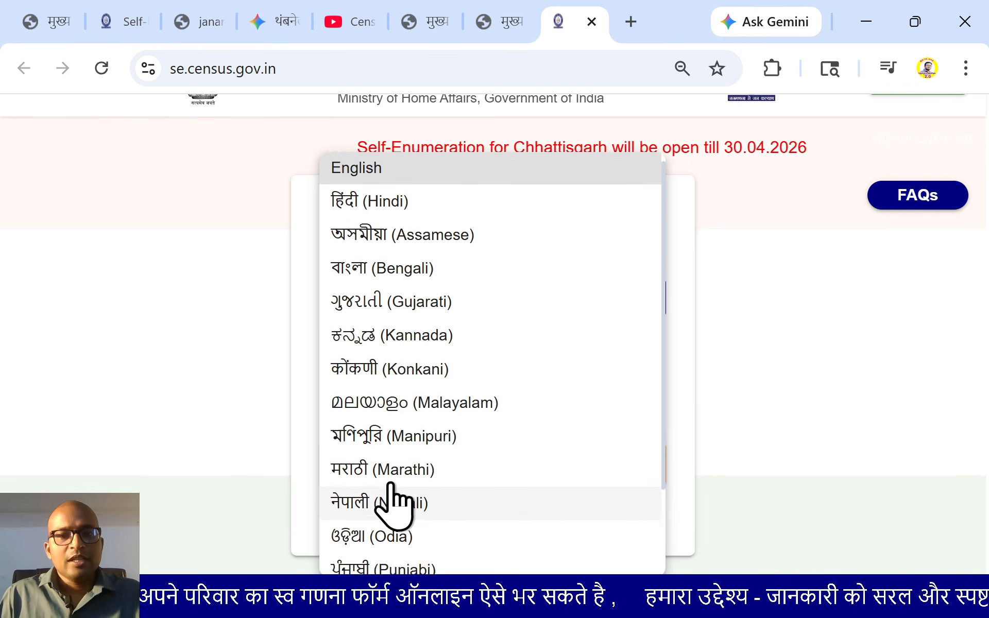
click(360, 207)
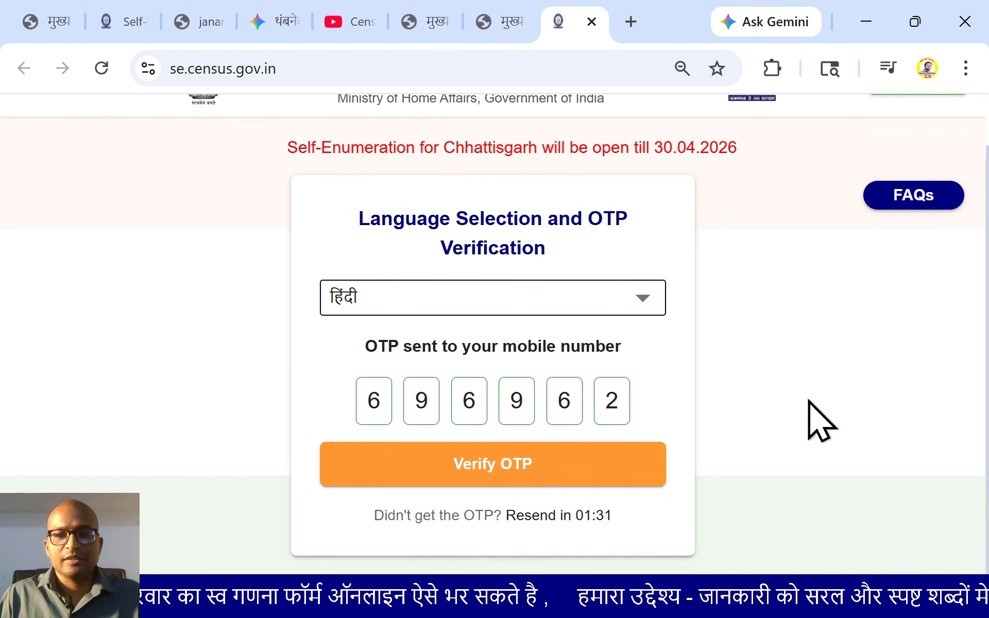
click(481, 475)
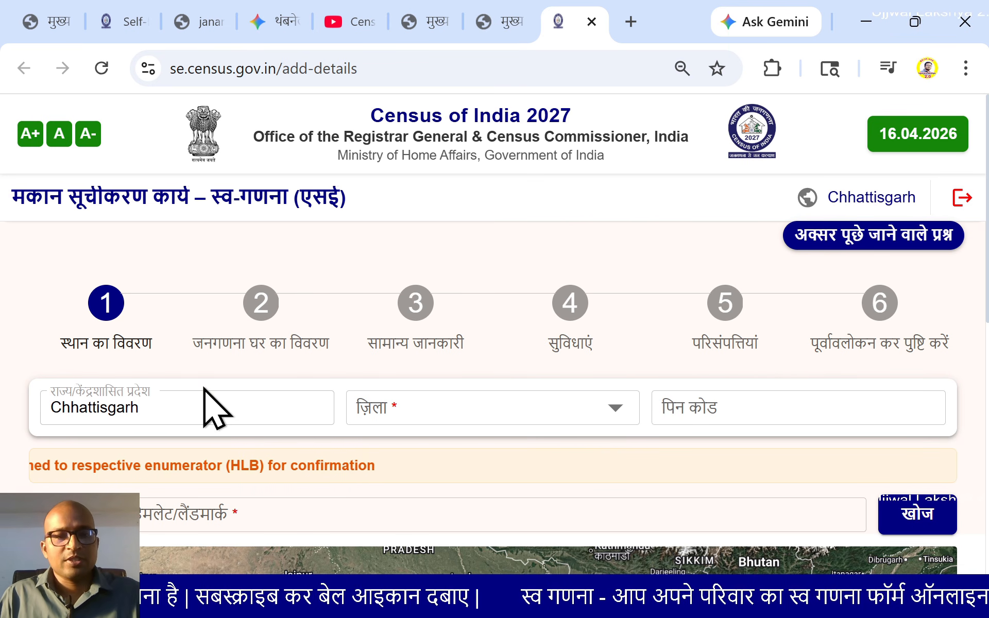
Enter the household's PIN code in the पिन कोड field
scroll(165, 380, down, 2)
scroll(159, 360, up, 2)
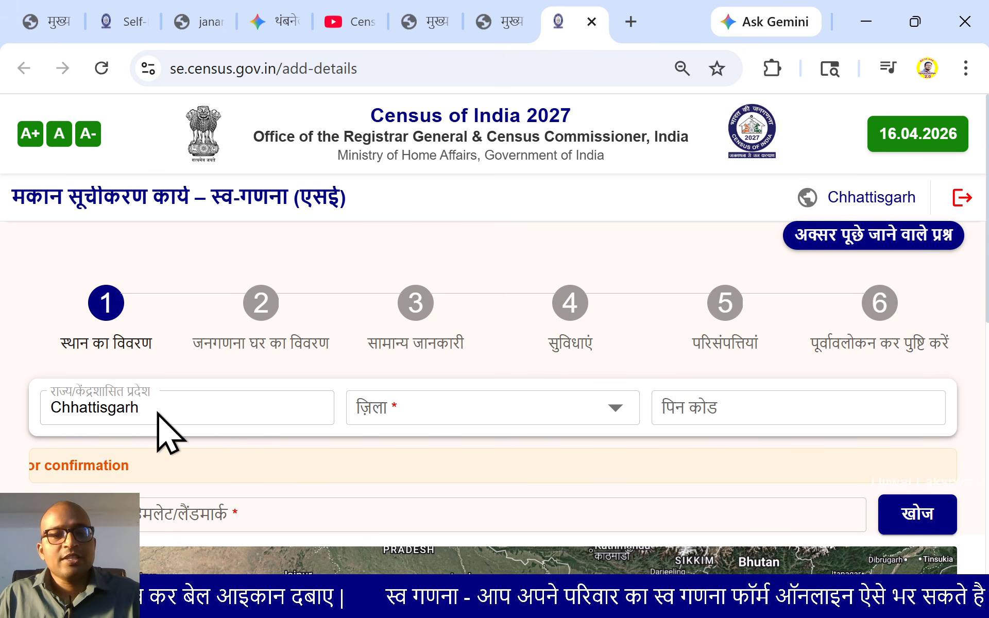
click(696, 418)
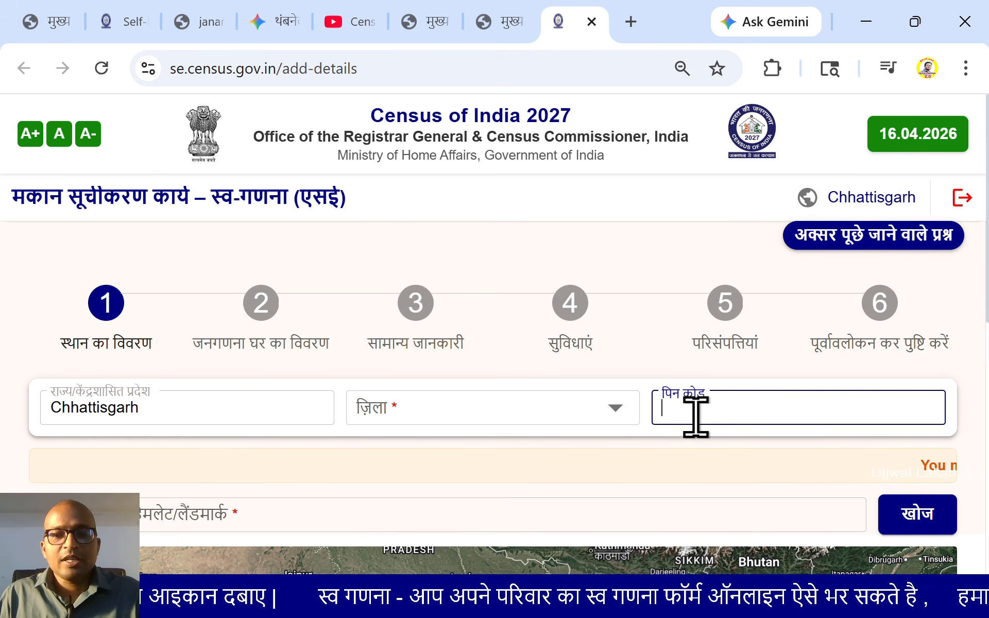
text(493225)
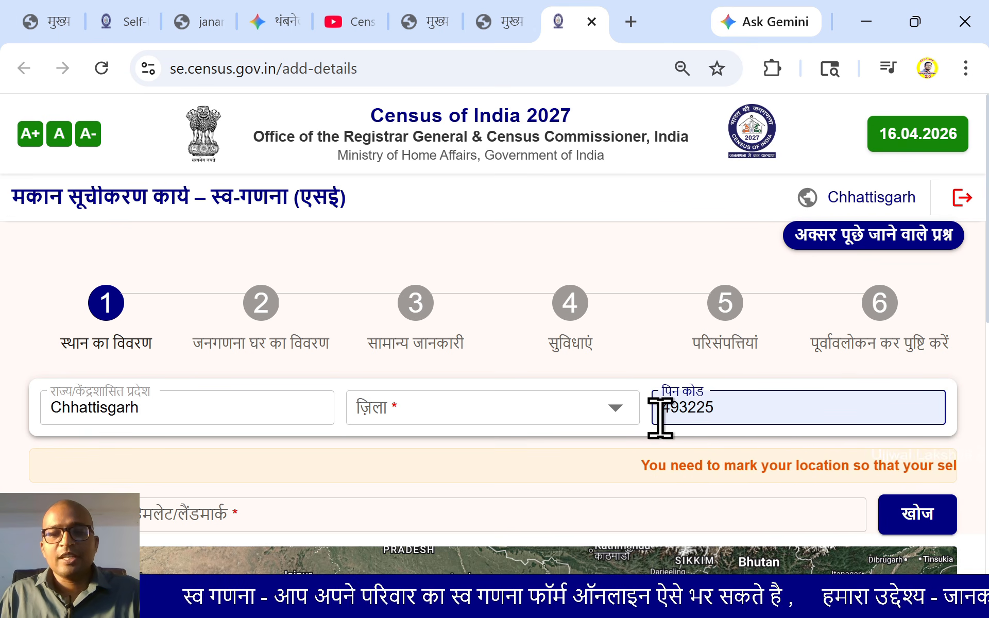
Search the ज़िला list with 'raip' and select Raipur as the district
click(592, 410)
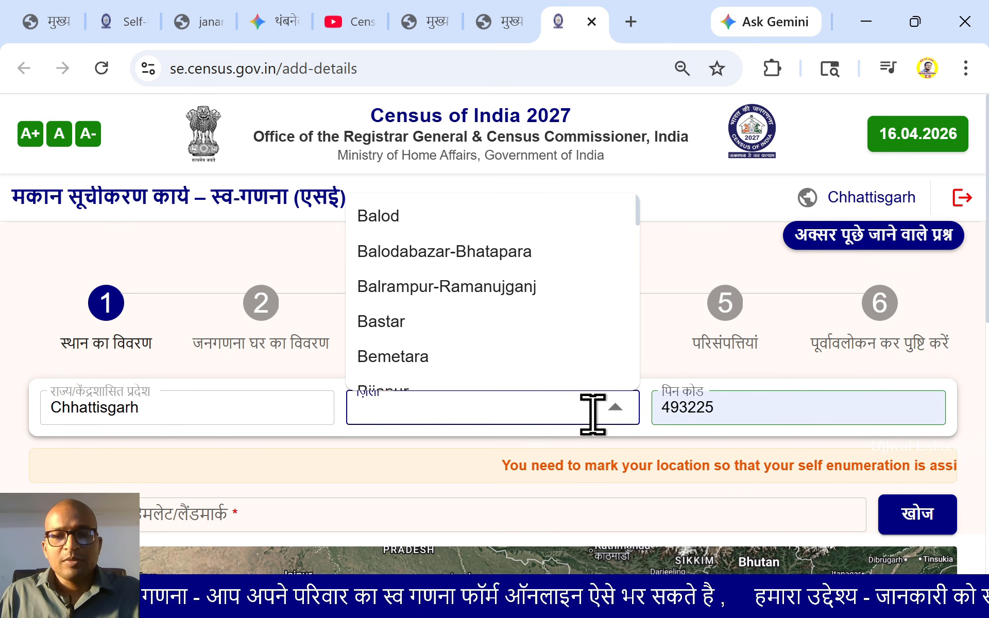
click(593, 414)
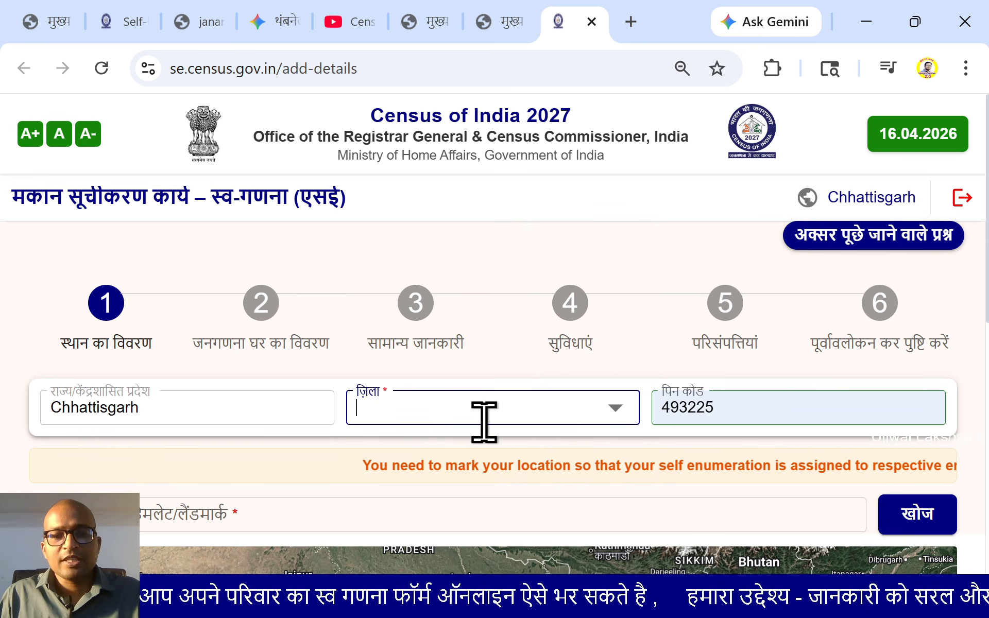
click(453, 394)
text(rr)
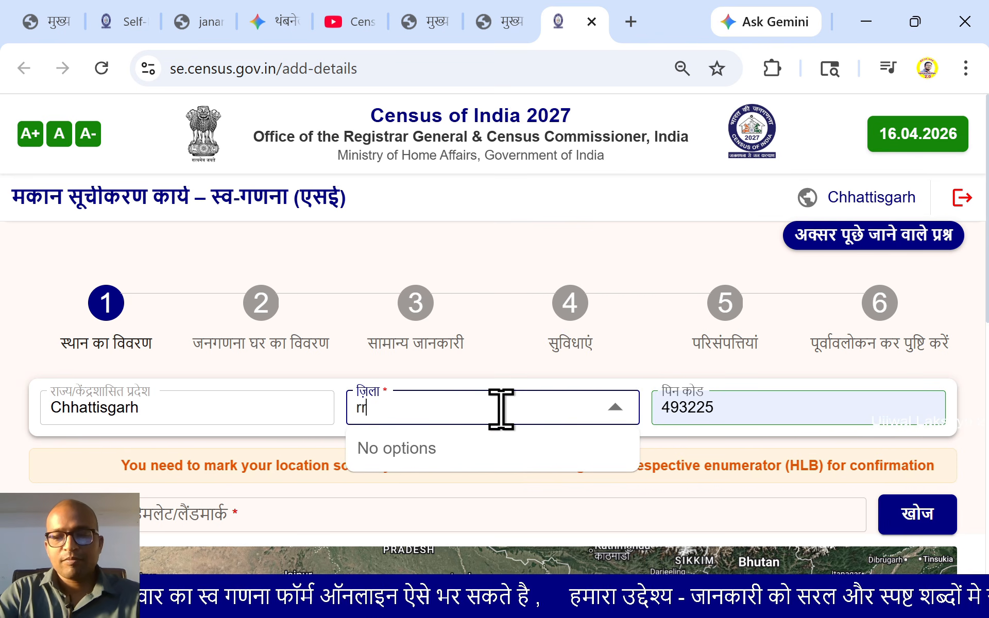
key(BackSpace)
text(a)
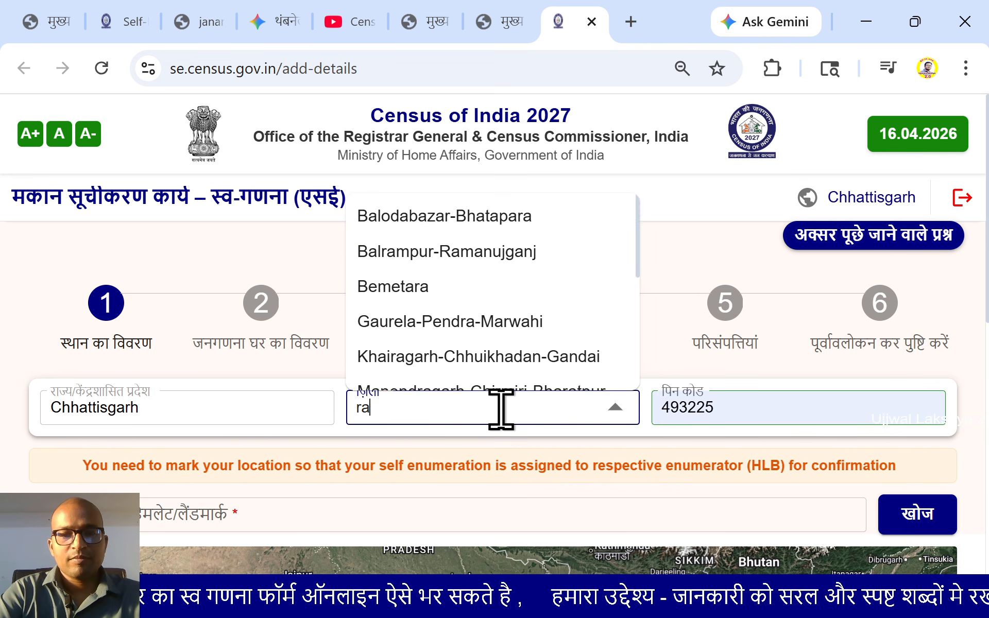
text(ip)
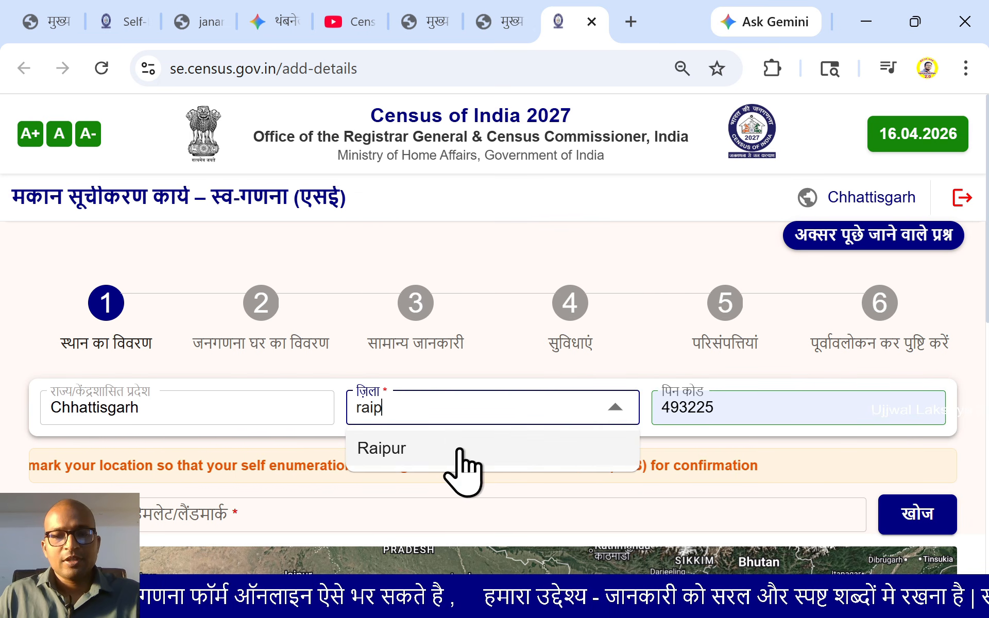
click(428, 457)
scroll(576, 402, down, 1)
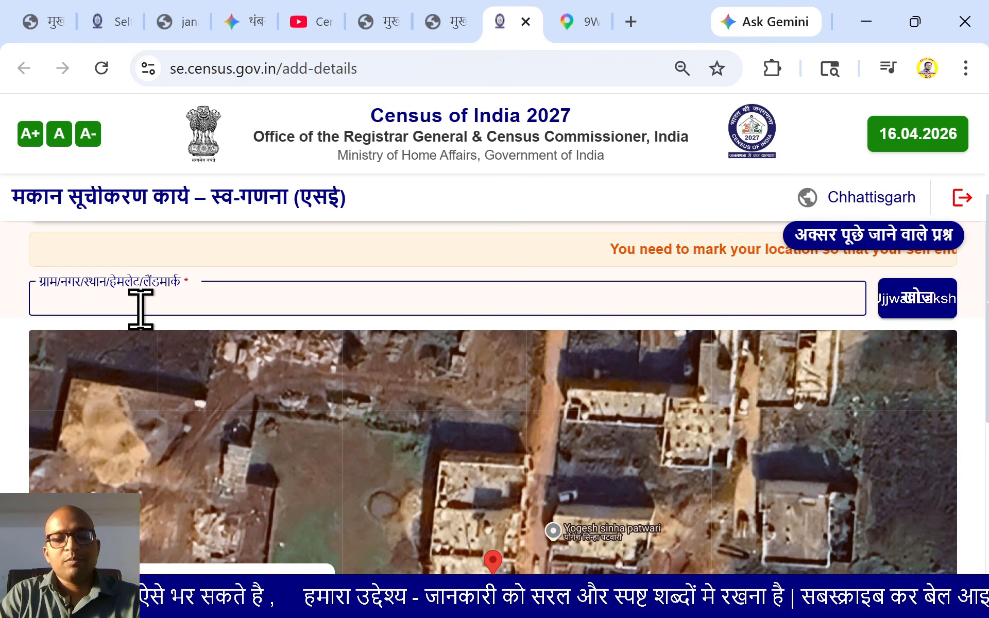
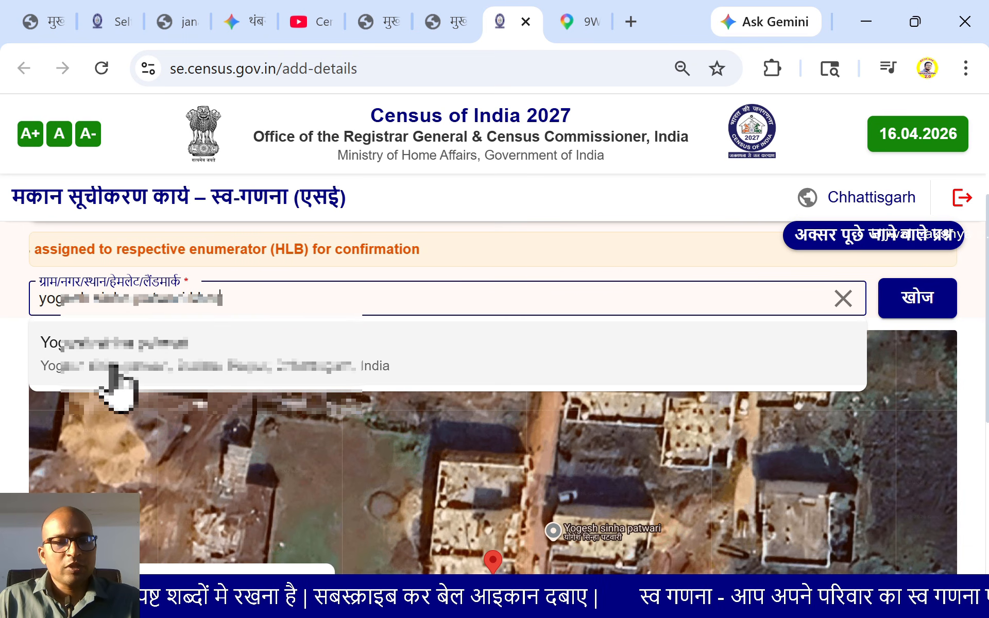
Enter the landmark, pick its suggested address, search with खोज and zoom the map onto the marker
click(115, 388)
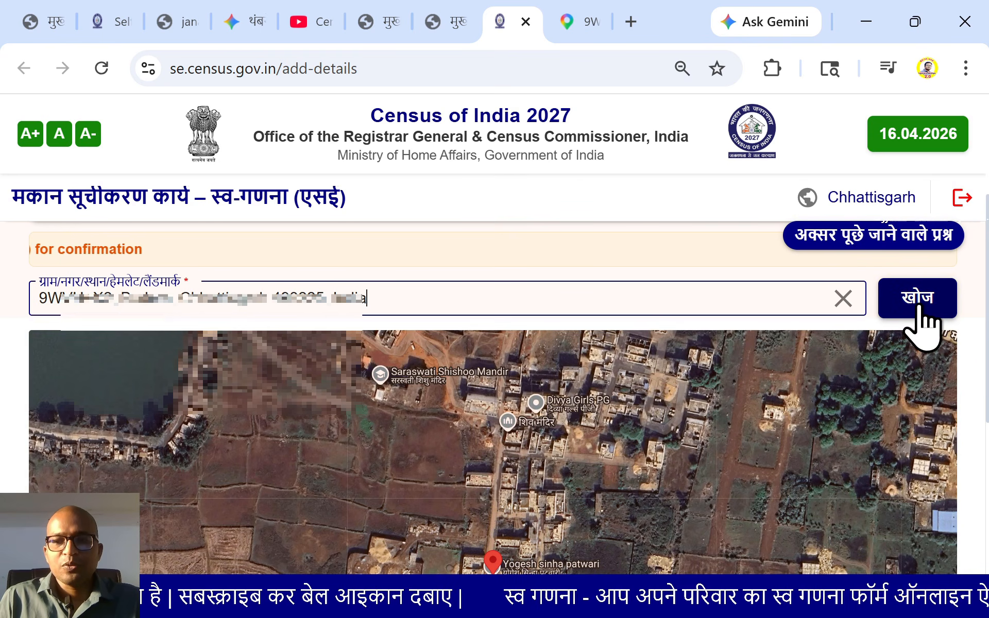
click(922, 322)
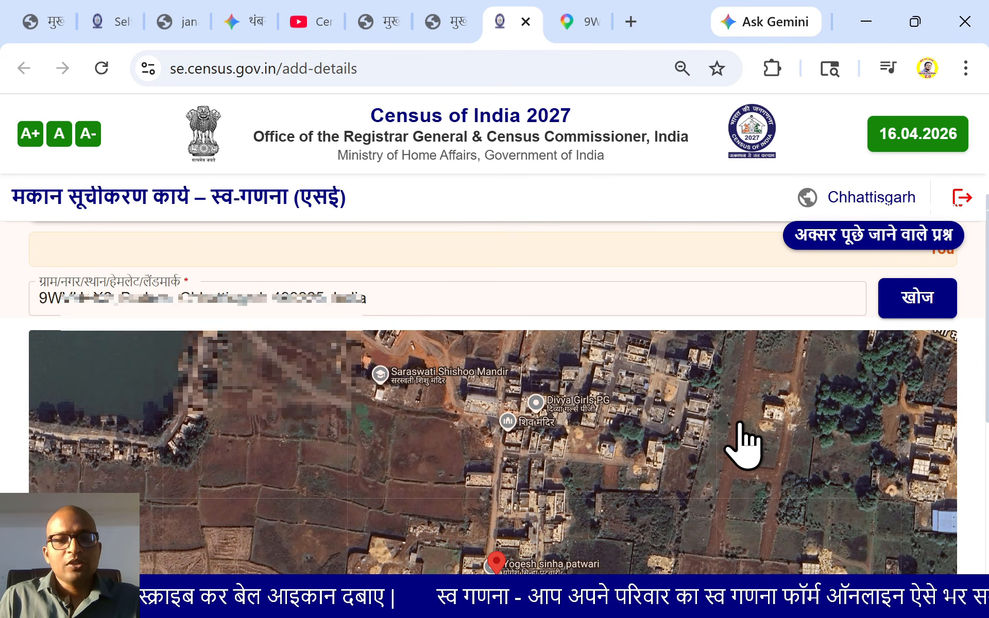
scroll(742, 443, down, 2)
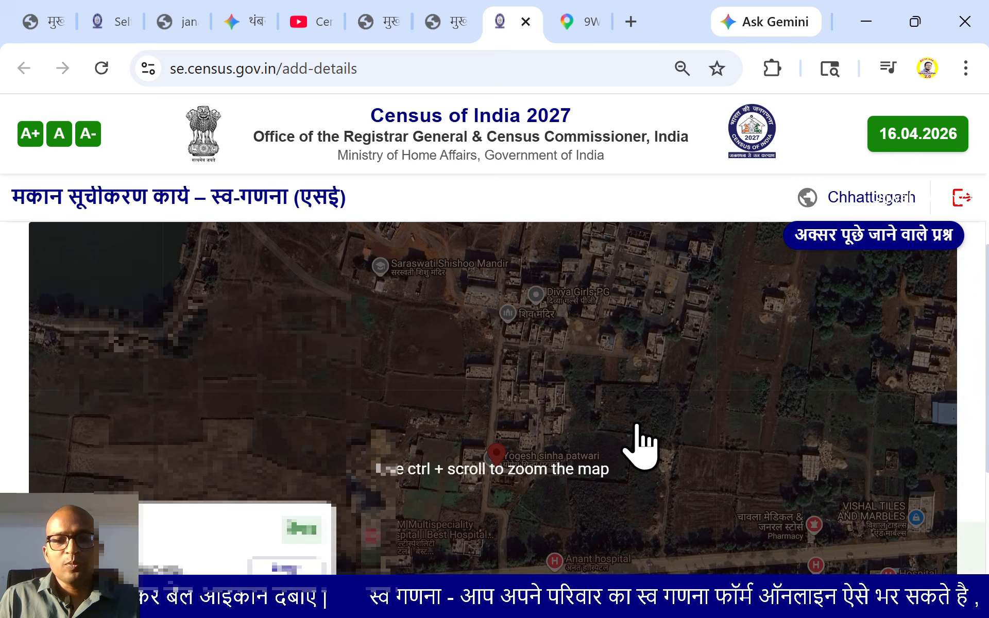
scroll(634, 440, down, 2)
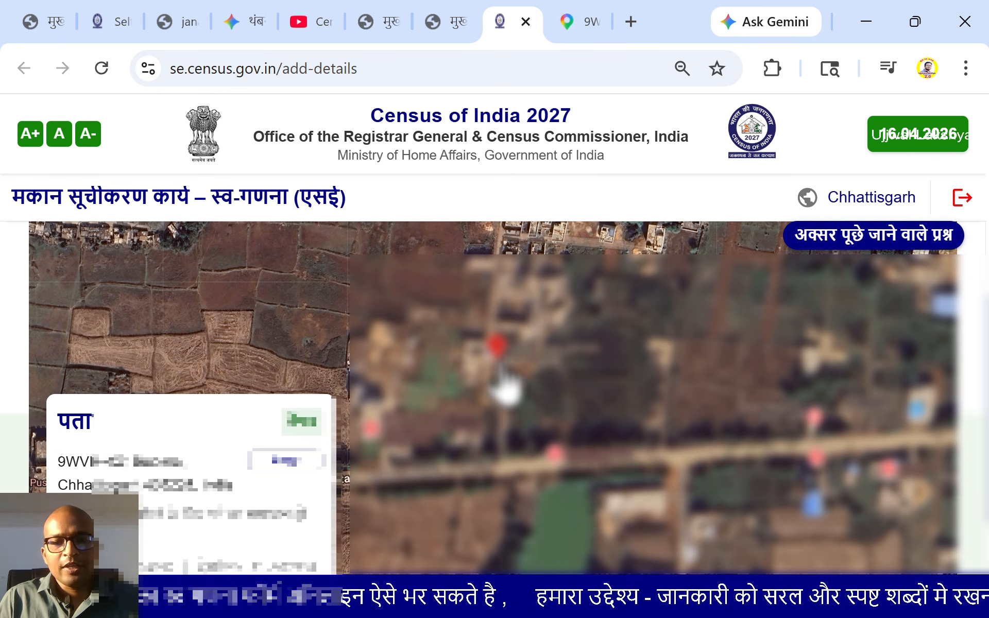
scroll(508, 399, up, 5)
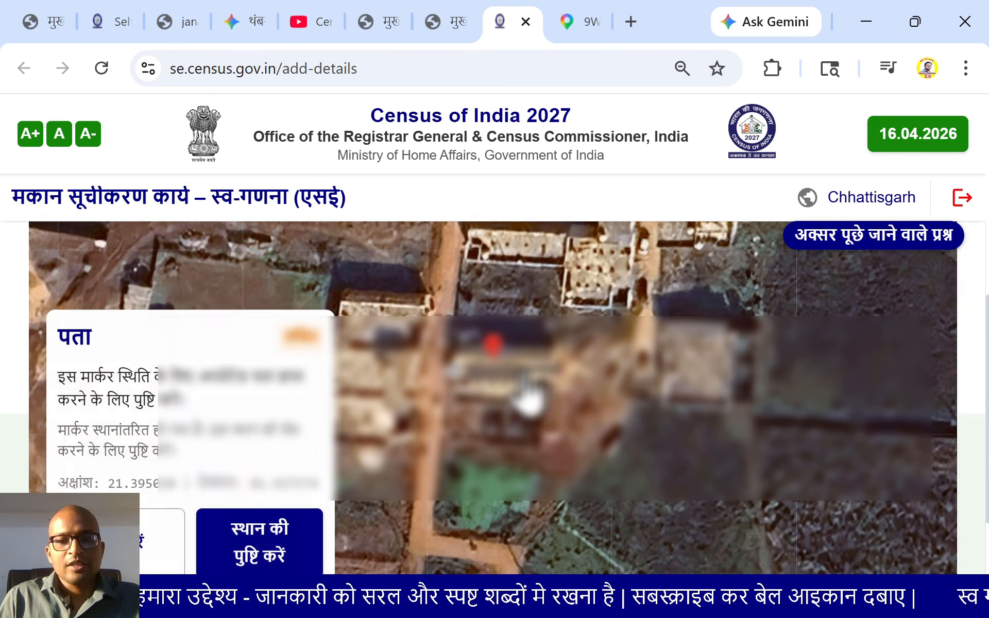
Shift the map so the marker sits on the house, confirm the location, and save to continue
mouse_move(511, 351)
mouse_down()
mouse_move(543, 330)
mouse_move(553, 336)
mouse_move(609, 312)
mouse_move(619, 297)
mouse_up()
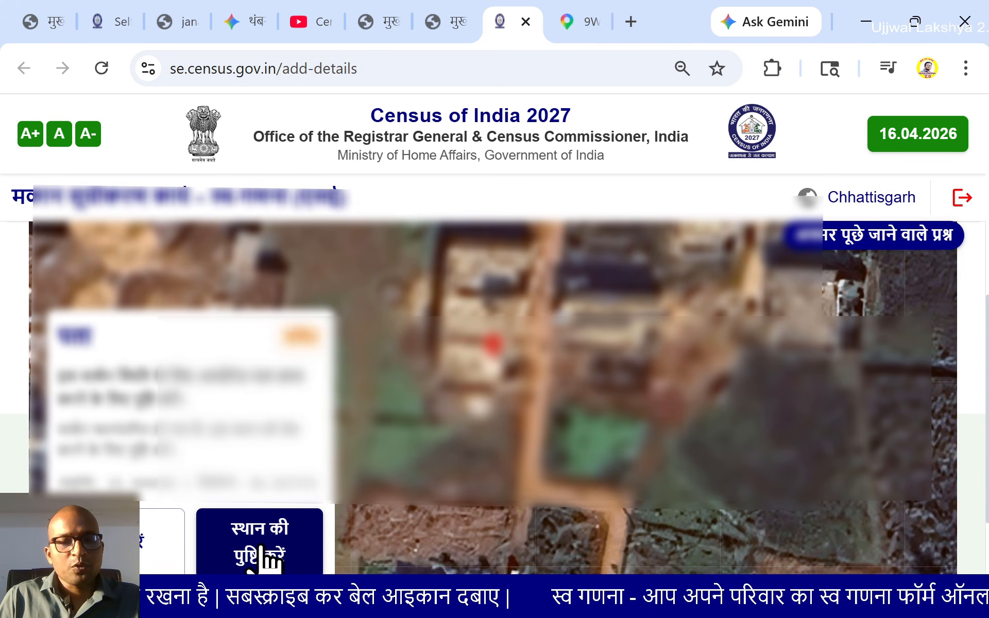
click(260, 559)
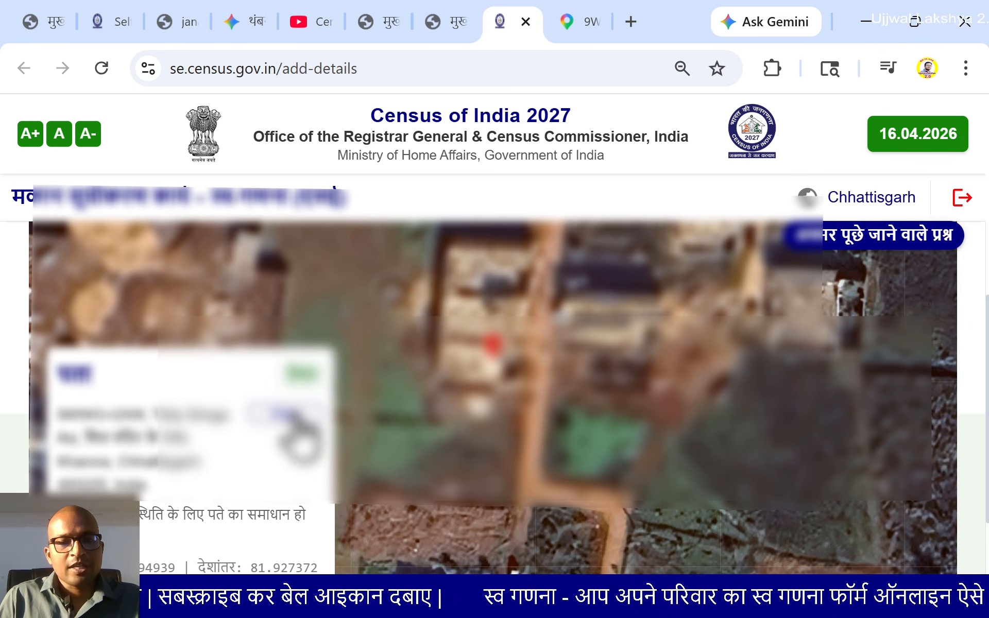
scroll(624, 448, down, 2)
scroll(640, 459, down, 1)
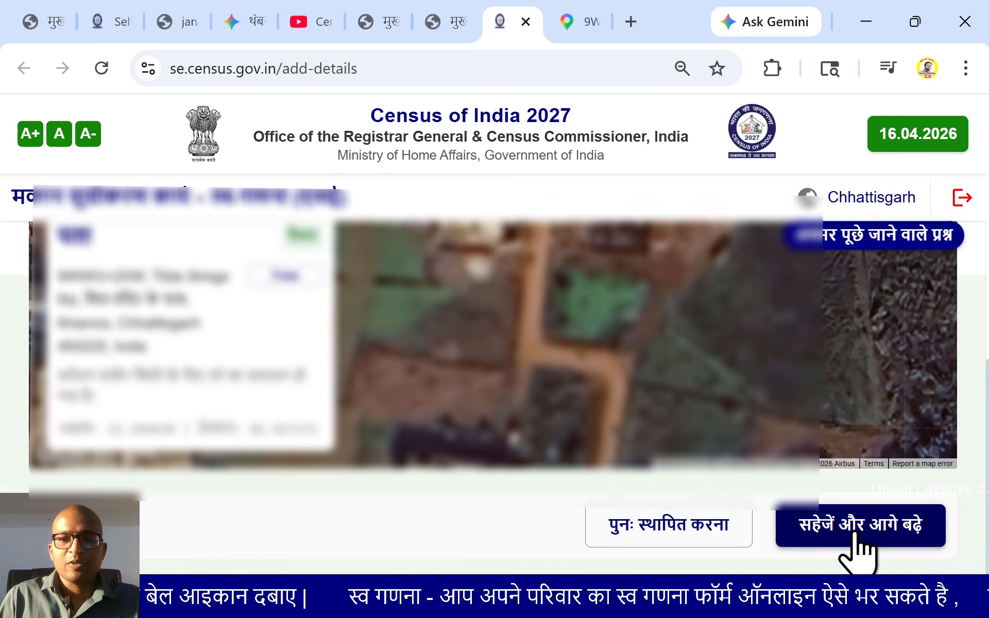
click(822, 533)
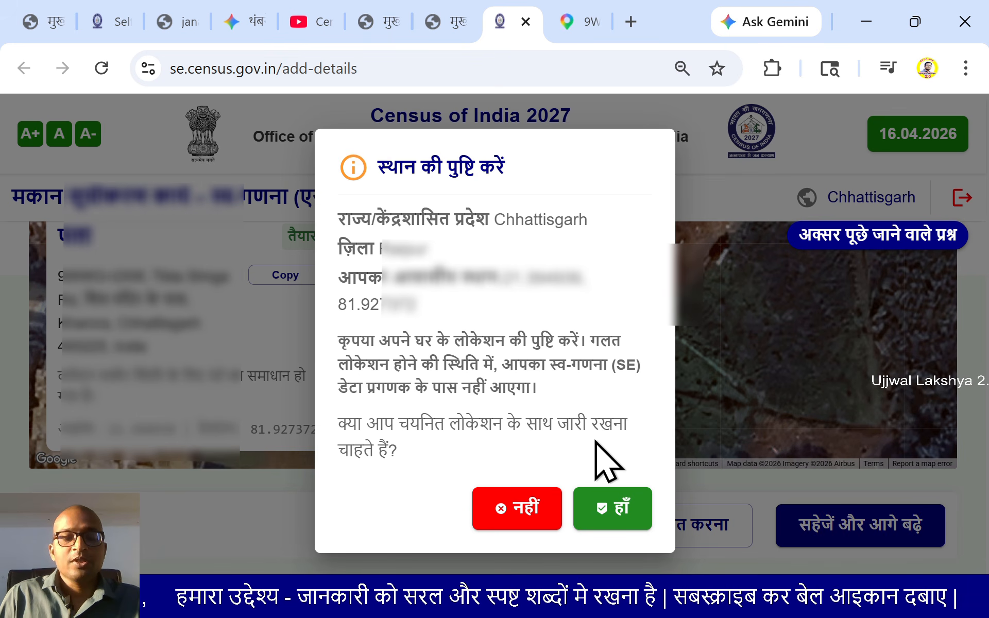
Answer हाँ to keep the confirmed location and scroll to the step-2 census house questions
click(622, 511)
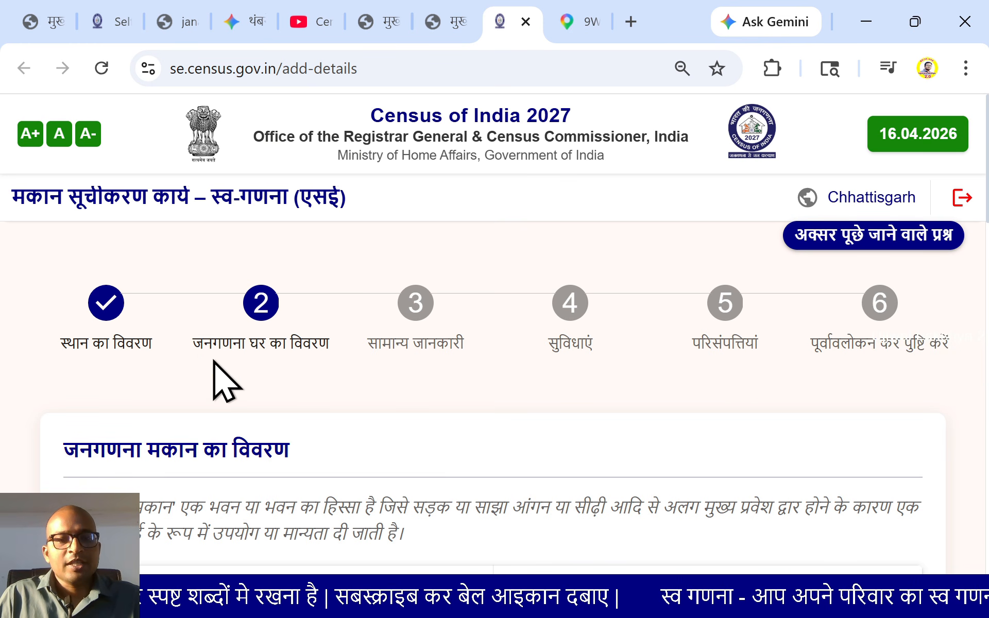
scroll(309, 376, down, 2)
scroll(317, 384, up, 2)
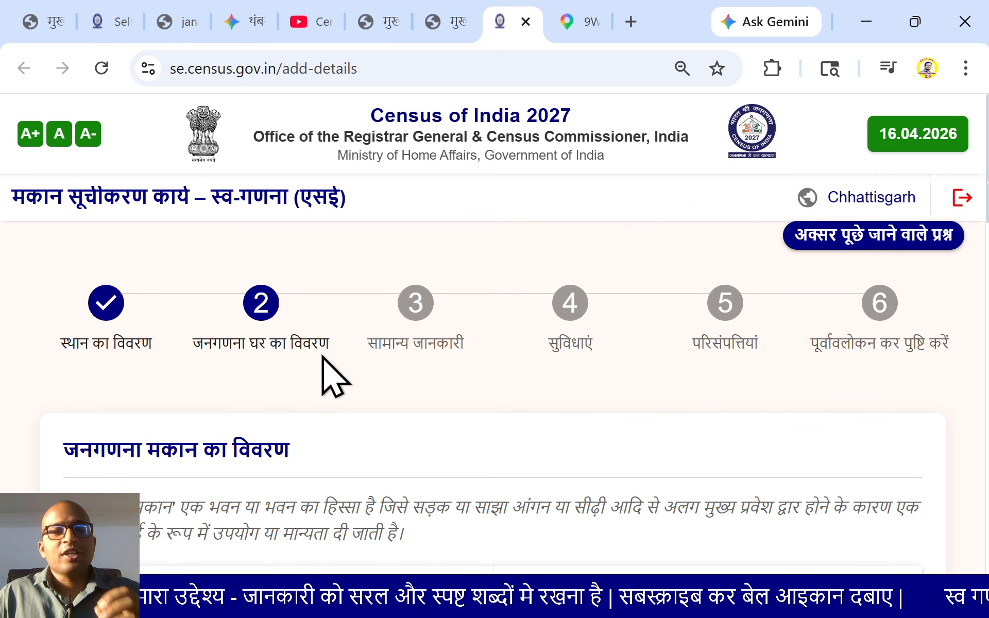
scroll(365, 402, down, 2)
scroll(366, 360, up, 2)
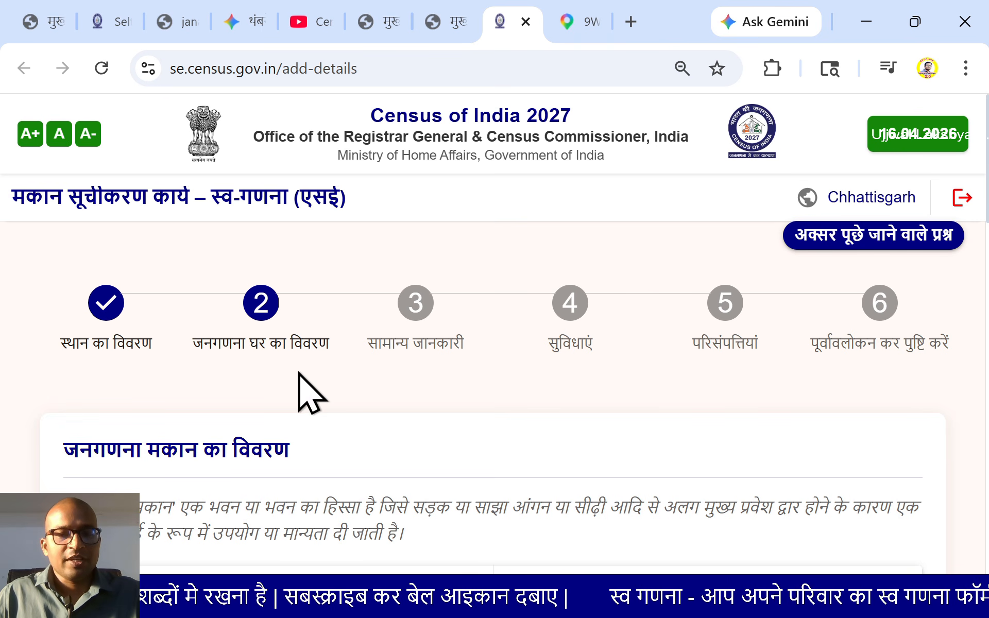
scroll(300, 381, down, 4)
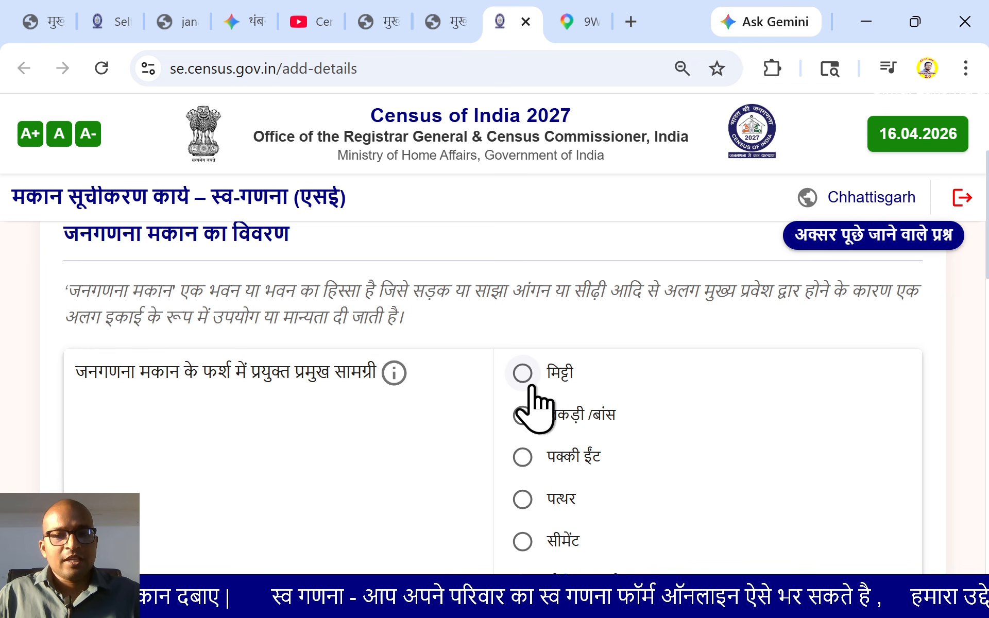
Set floor material to मौजेक /फर्श की टाइल and wall material to पक्की ईंट
scroll(537, 406, down, 2)
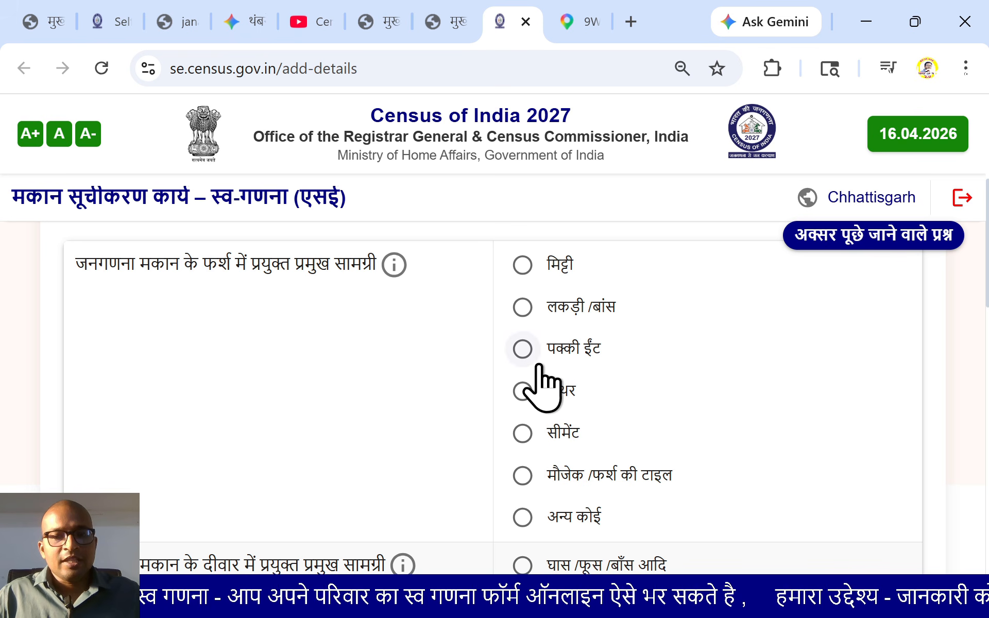
scroll(523, 453, down, 2)
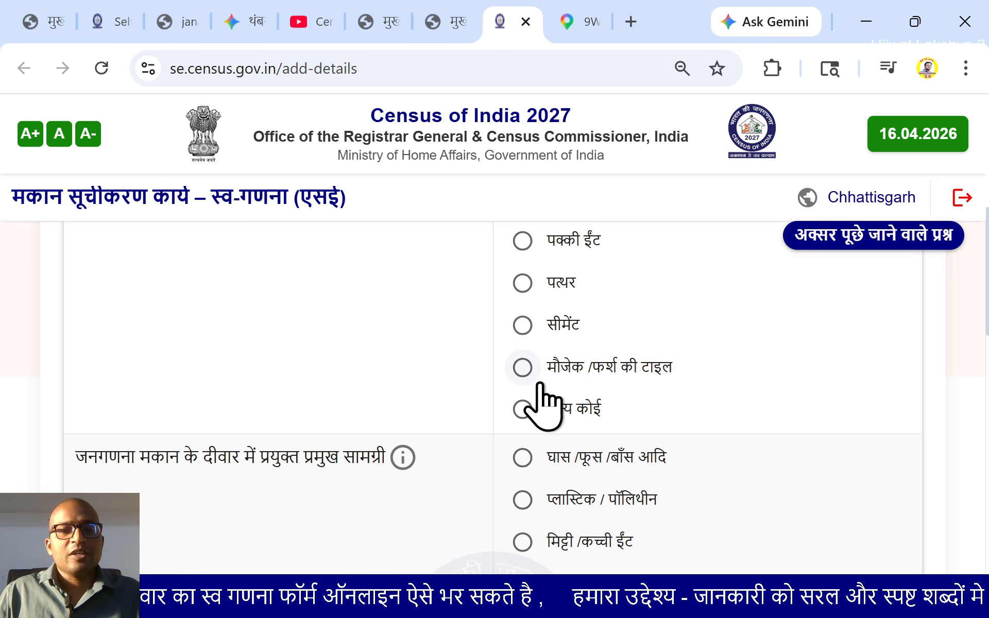
click(523, 367)
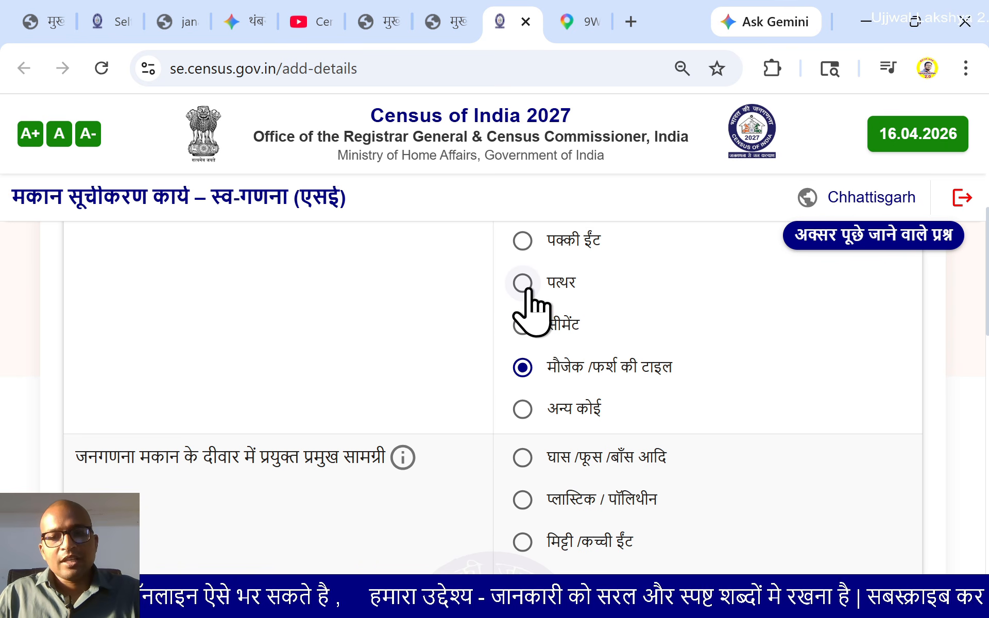
scroll(132, 284, down, 4)
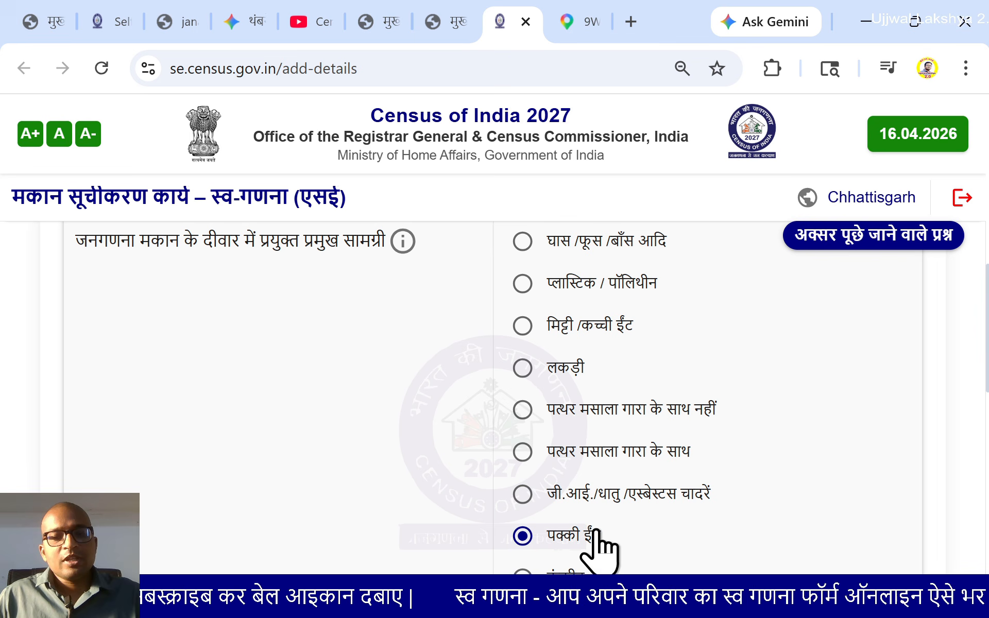
scroll(180, 402, down, 4)
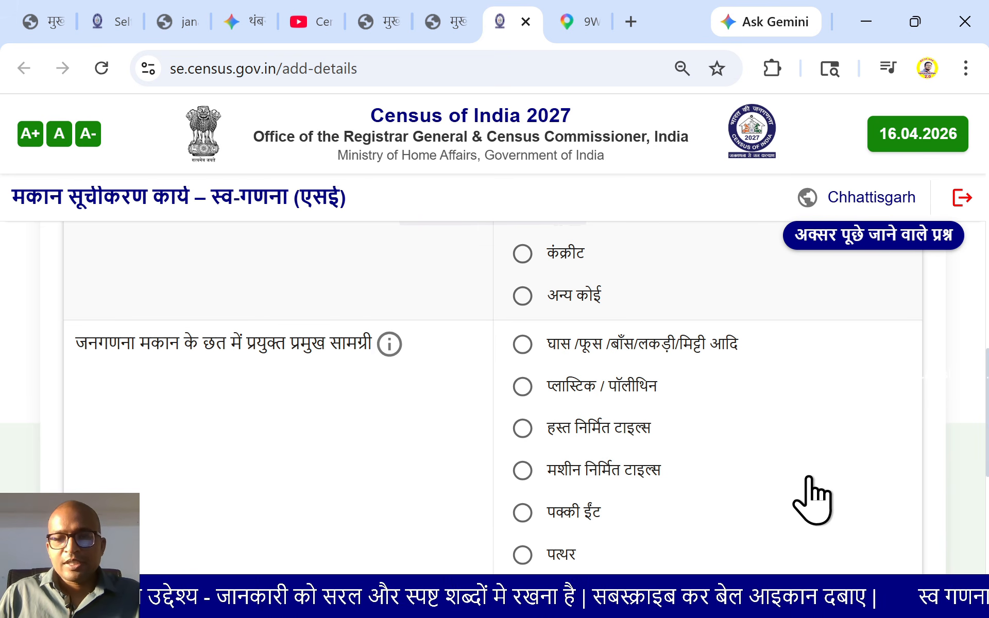
Record a concrete (कंक्रीट) roof in good (अच्छी) condition, then save and confirm to reach step 3
scroll(680, 417, down, 2)
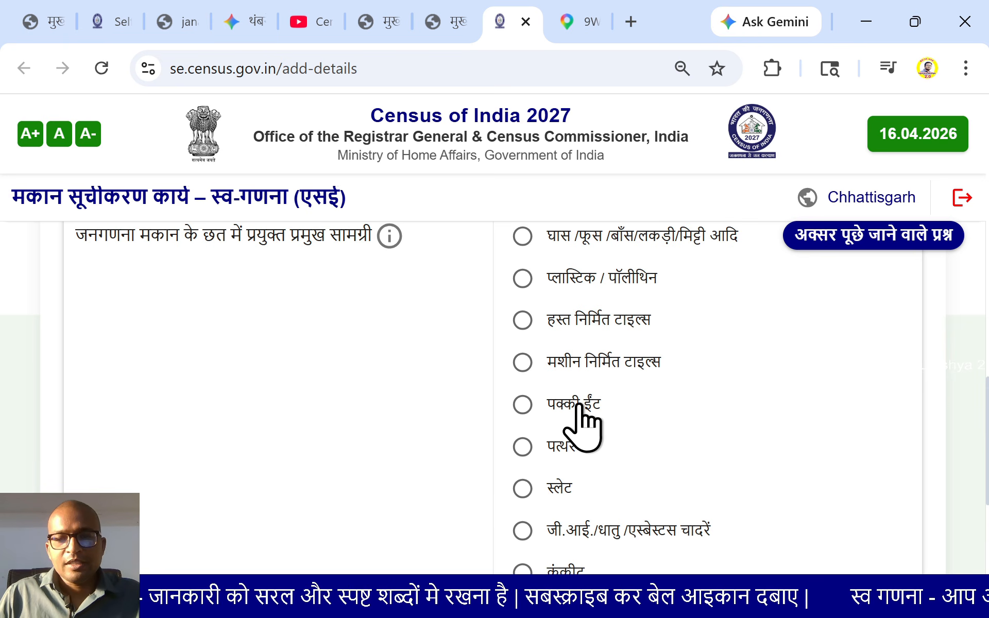
scroll(579, 414, down, 2)
click(517, 466)
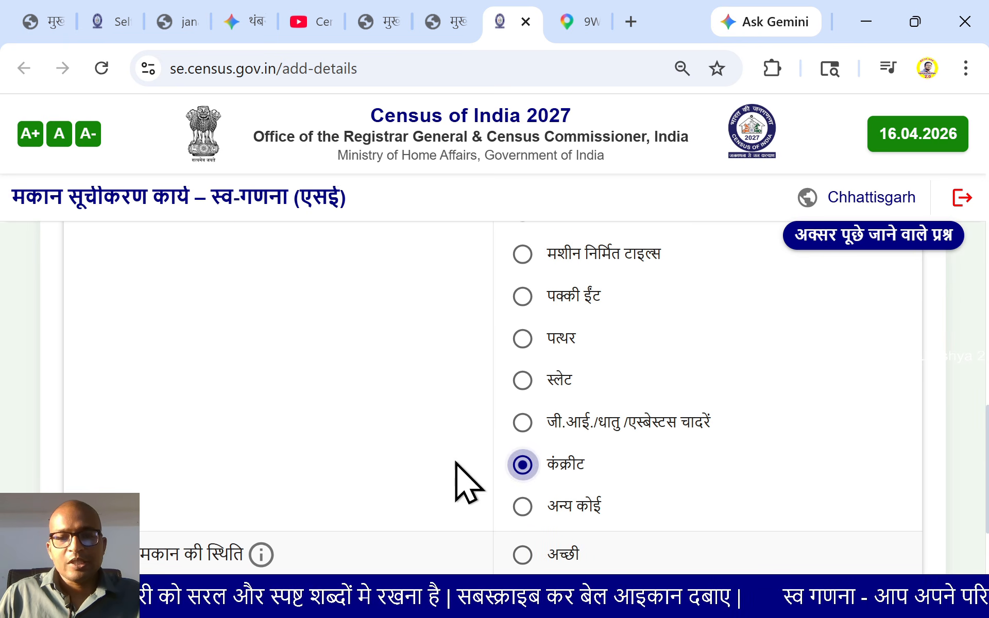
scroll(278, 448, down, 2)
scroll(273, 455, down, 2)
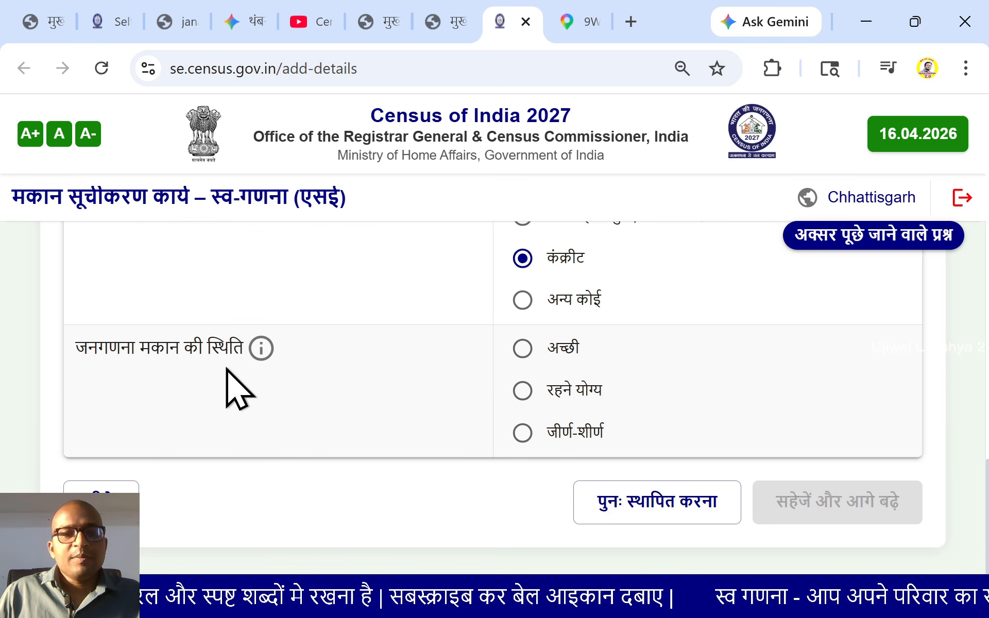
mouse_move(261, 357)
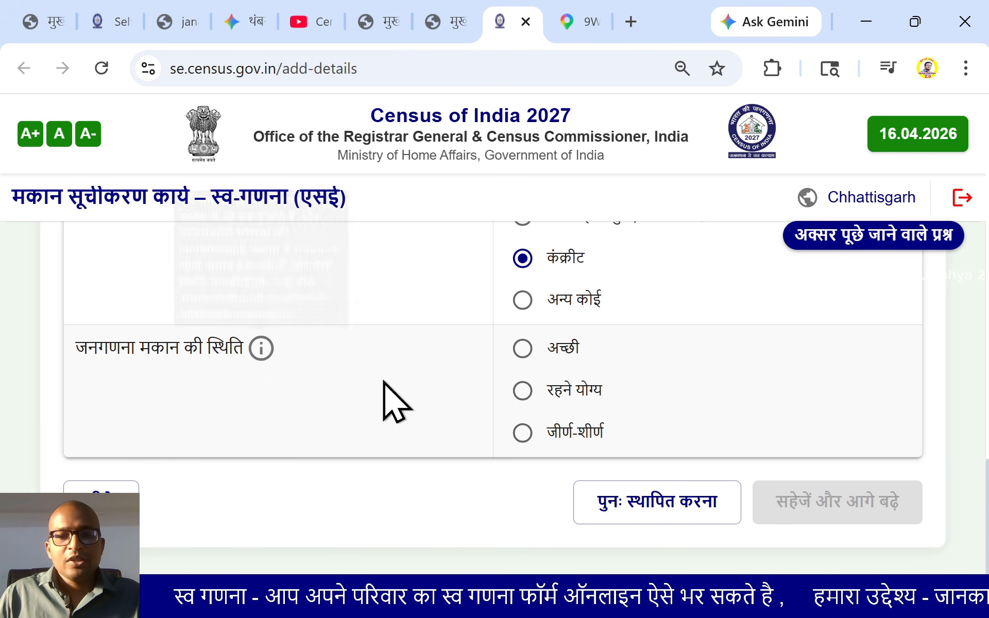
click(522, 350)
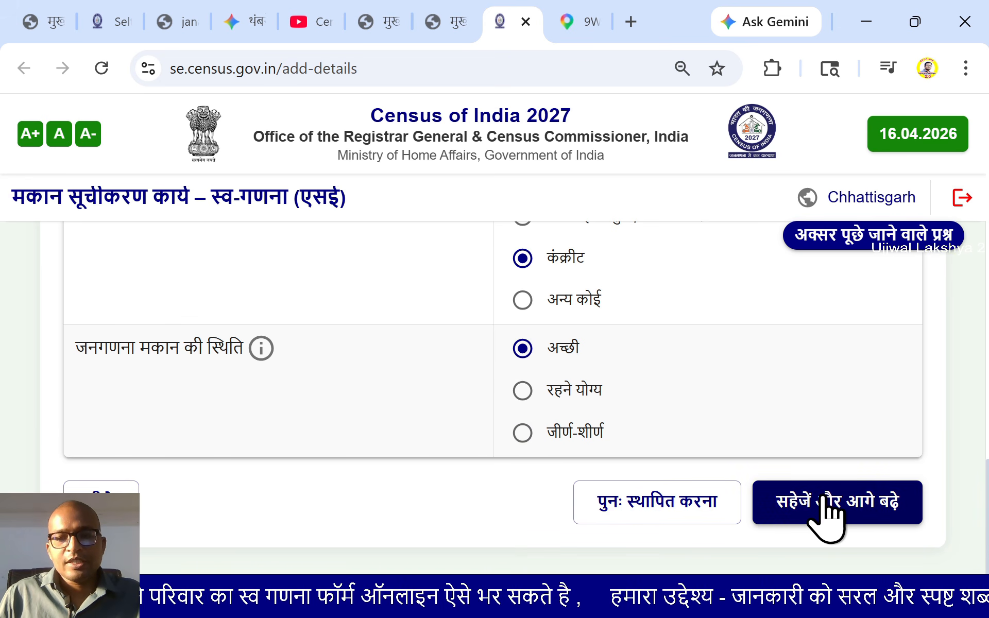
click(824, 503)
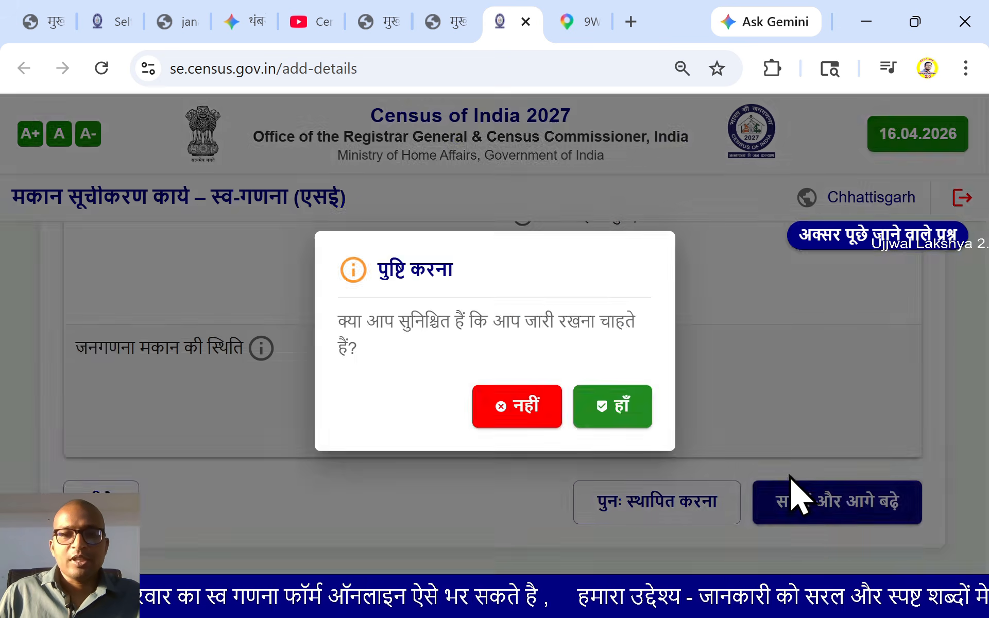
click(616, 407)
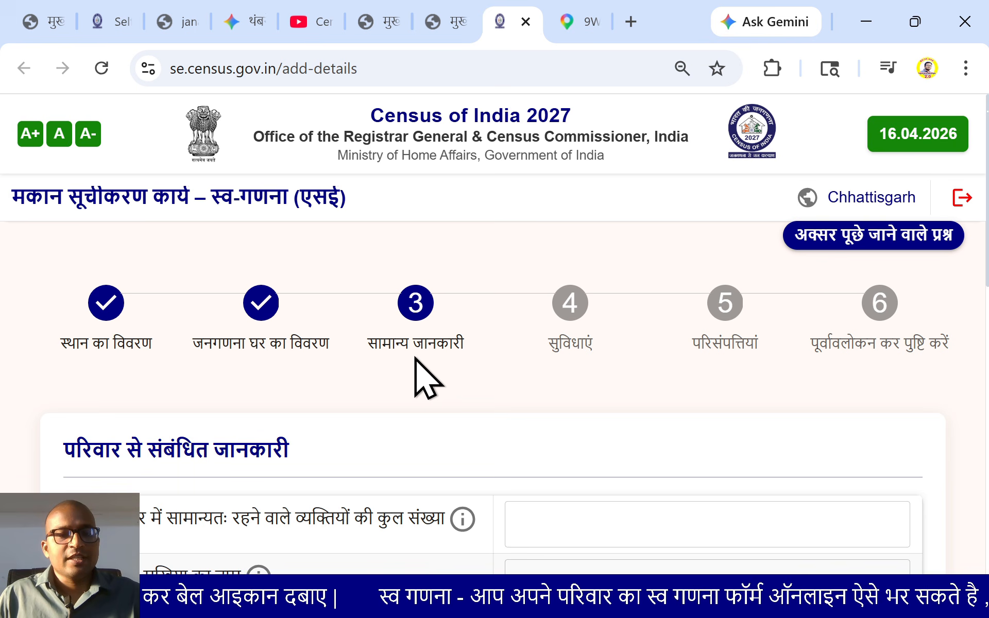
Enter 5 in the total persons usually living in the household field
scroll(383, 402, down, 2)
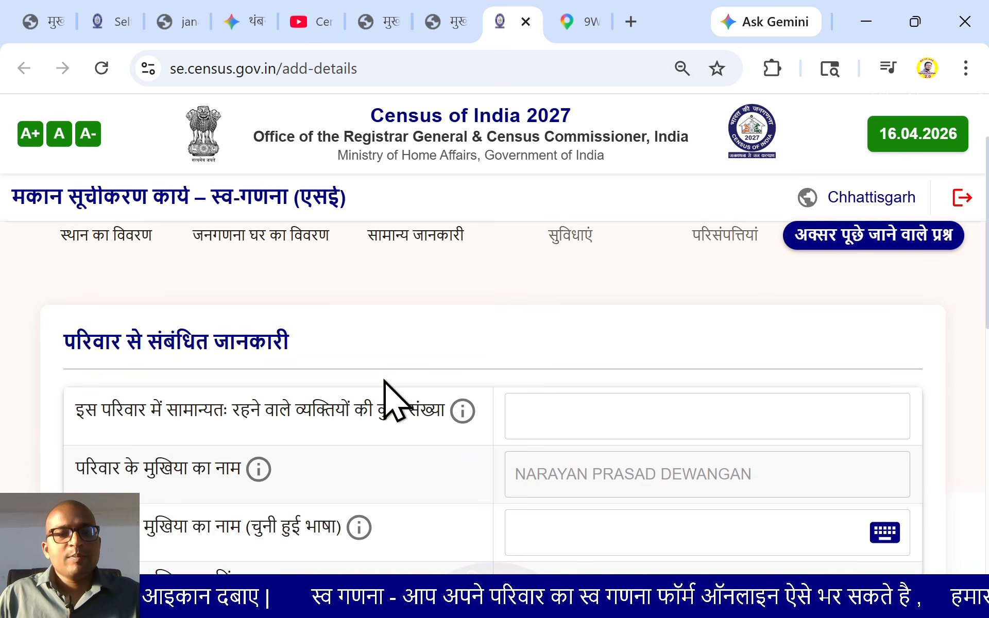
scroll(404, 364, down, 2)
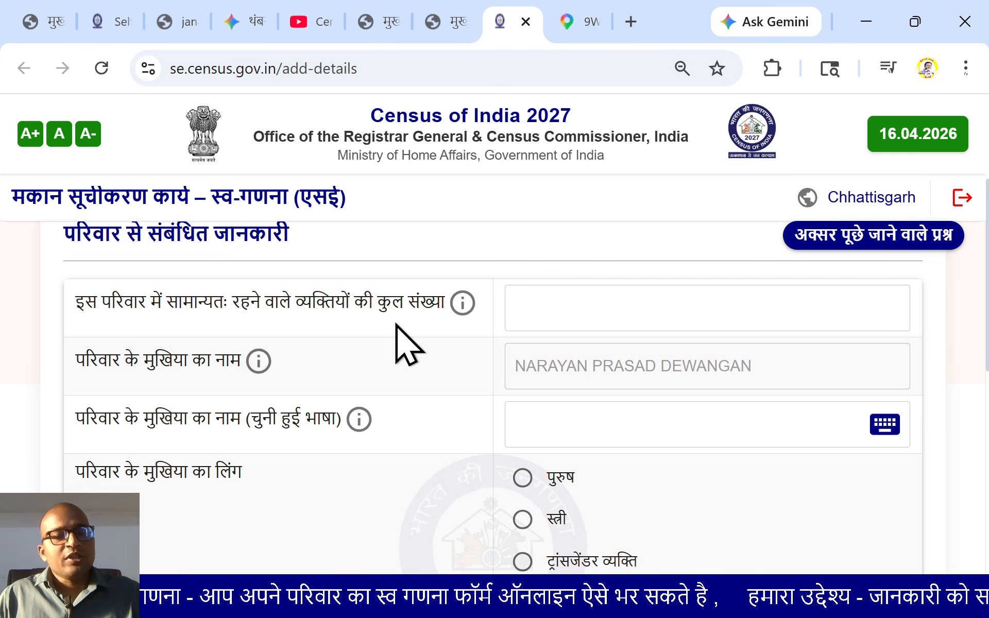
mouse_move(463, 307)
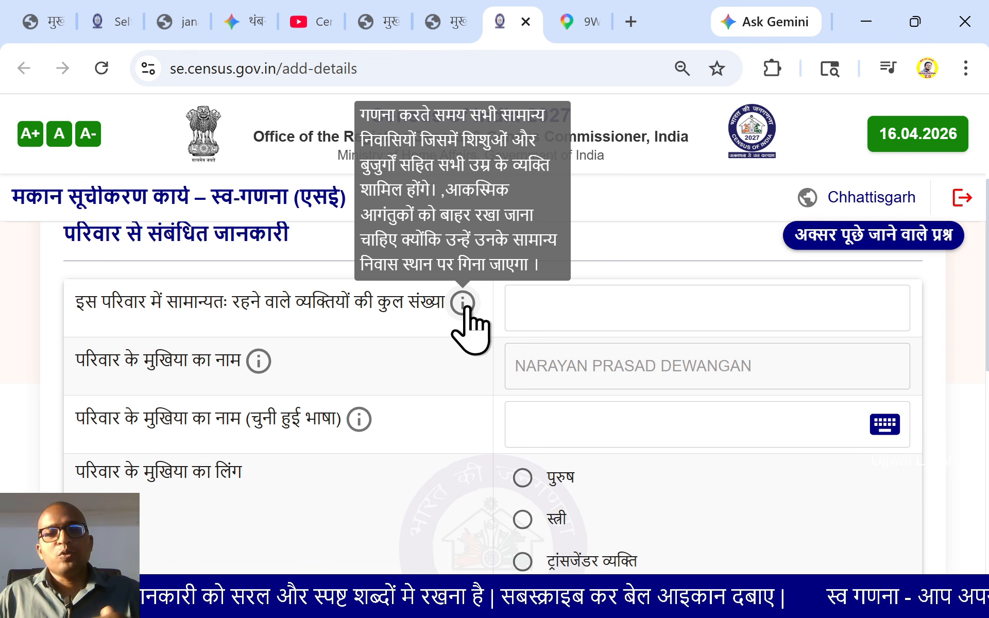
click(601, 307)
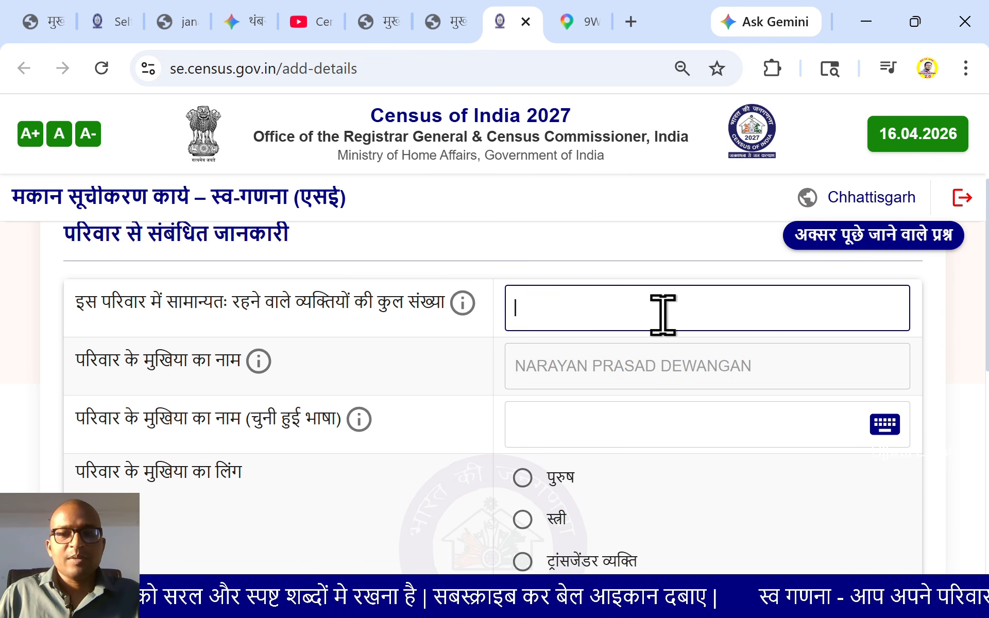
text(5)
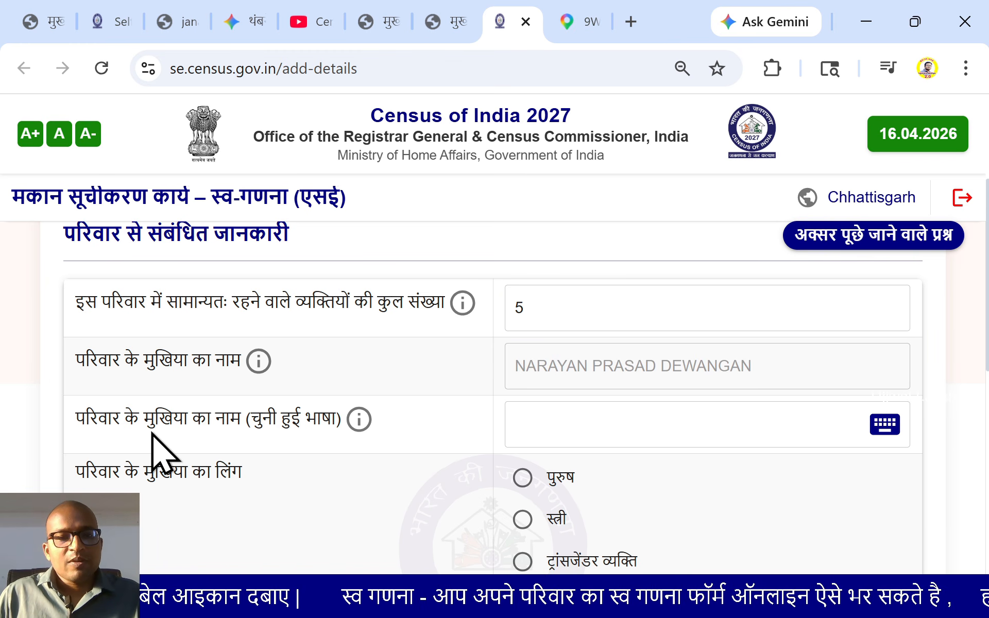
mouse_move(368, 423)
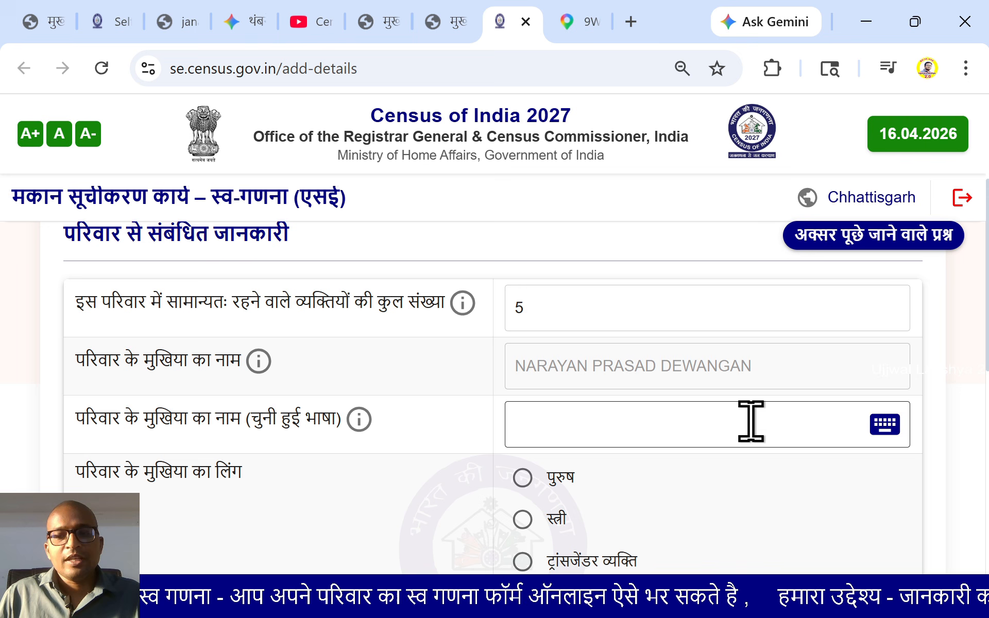
Enter the head of family's full name in Devanagari using the transliteration keyboard
click(887, 427)
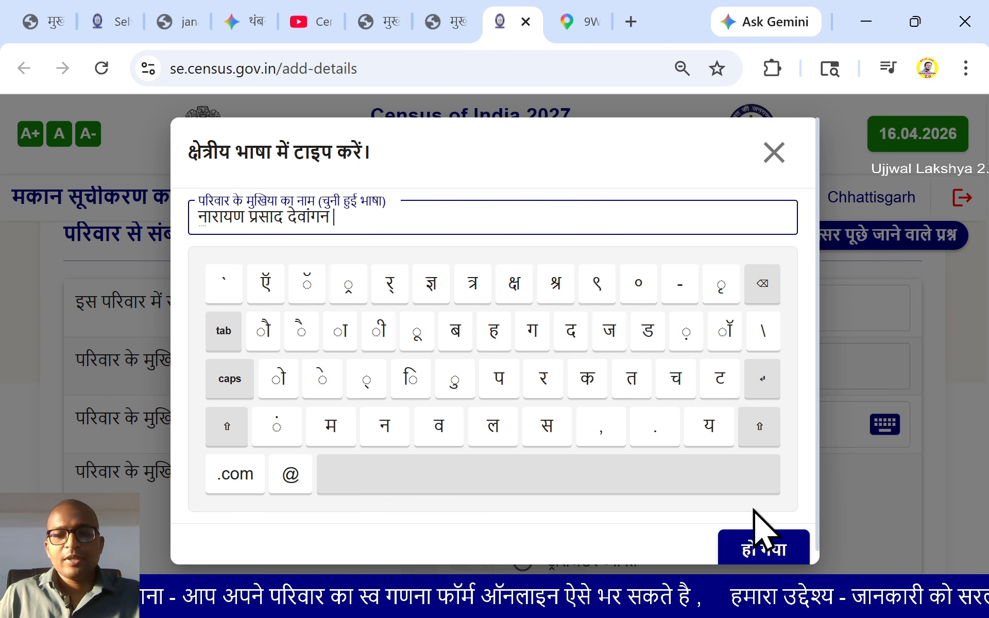
click(775, 557)
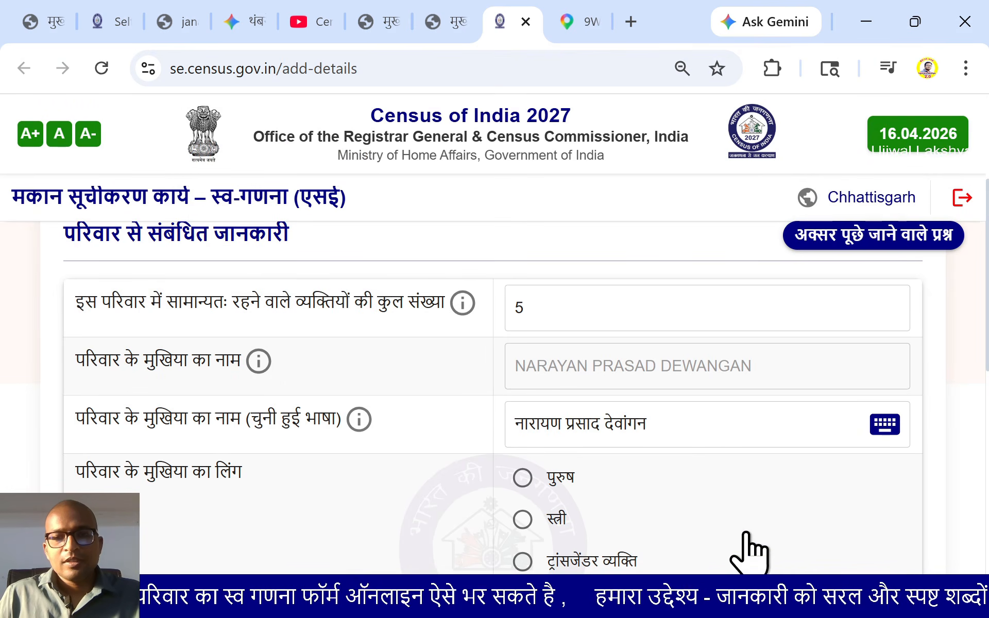
Mark the head of family's gender as male (पुरुष)
scroll(712, 443, up, 2)
scroll(717, 468, down, 4)
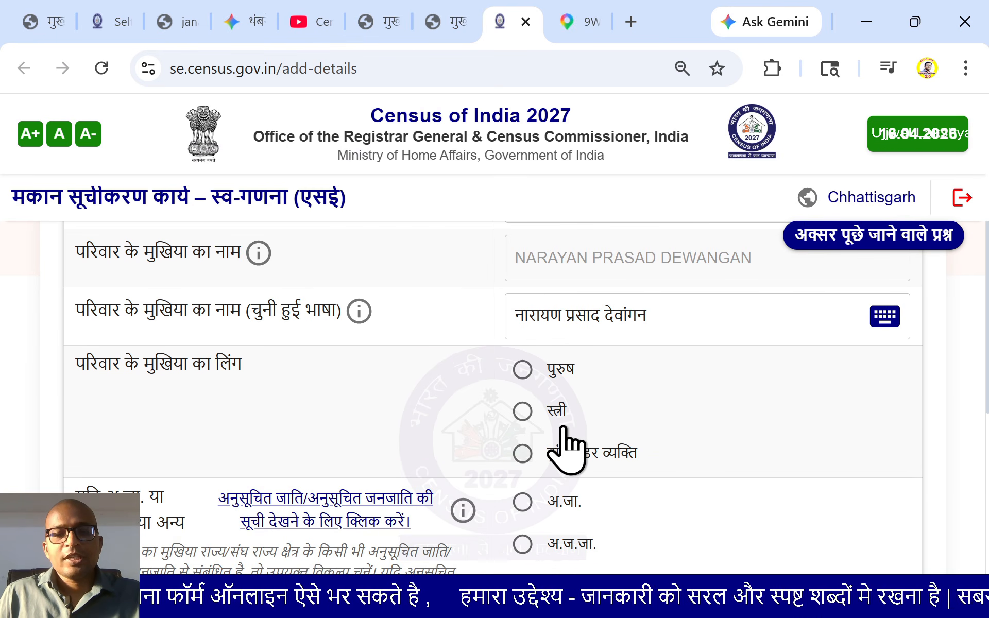
click(525, 372)
scroll(420, 414, down, 1)
scroll(381, 437, down, 2)
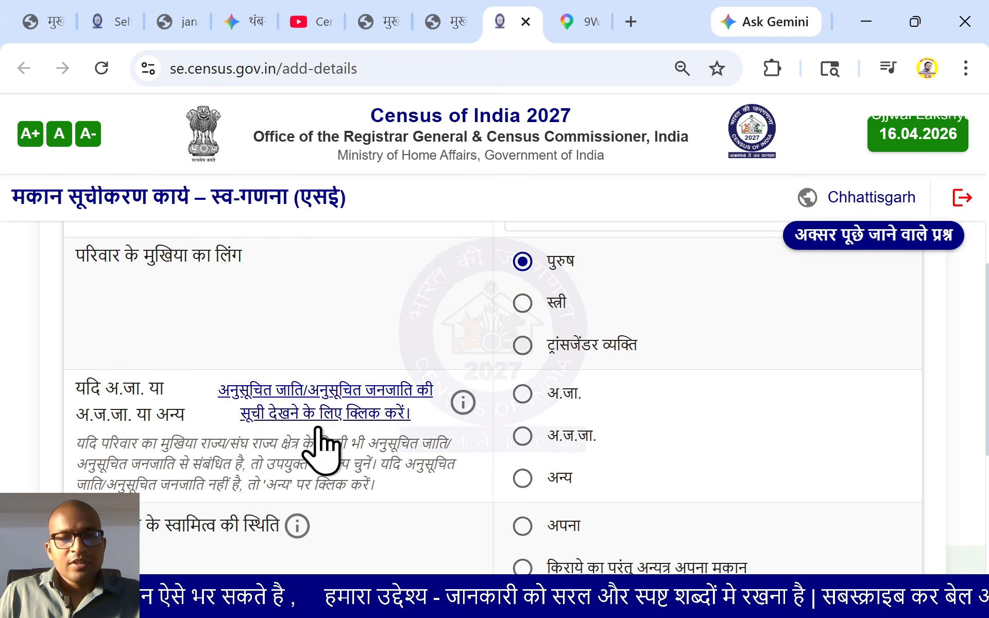
scroll(217, 412, down, 2)
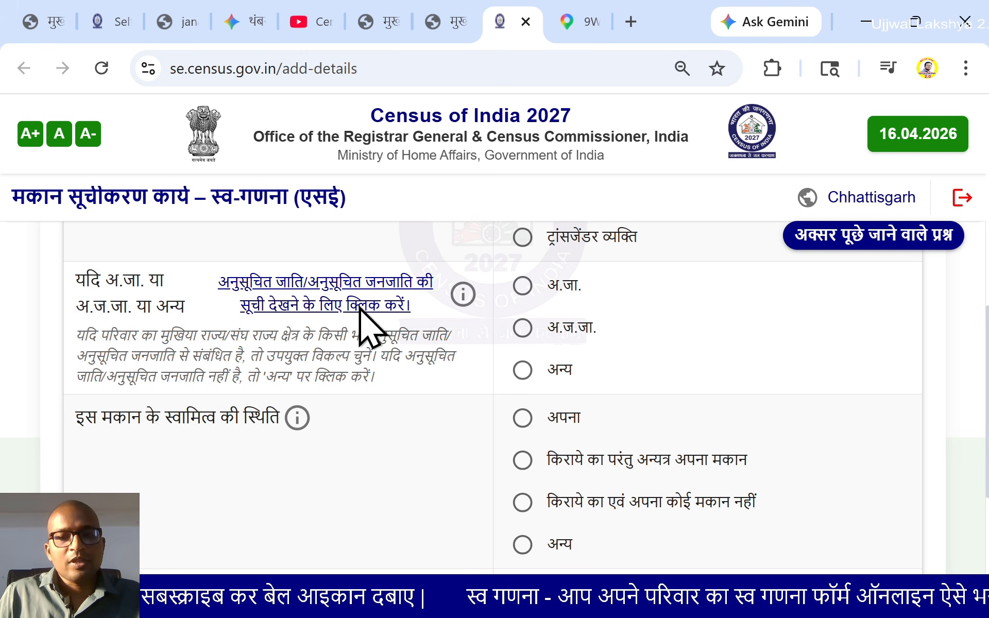
click(310, 301)
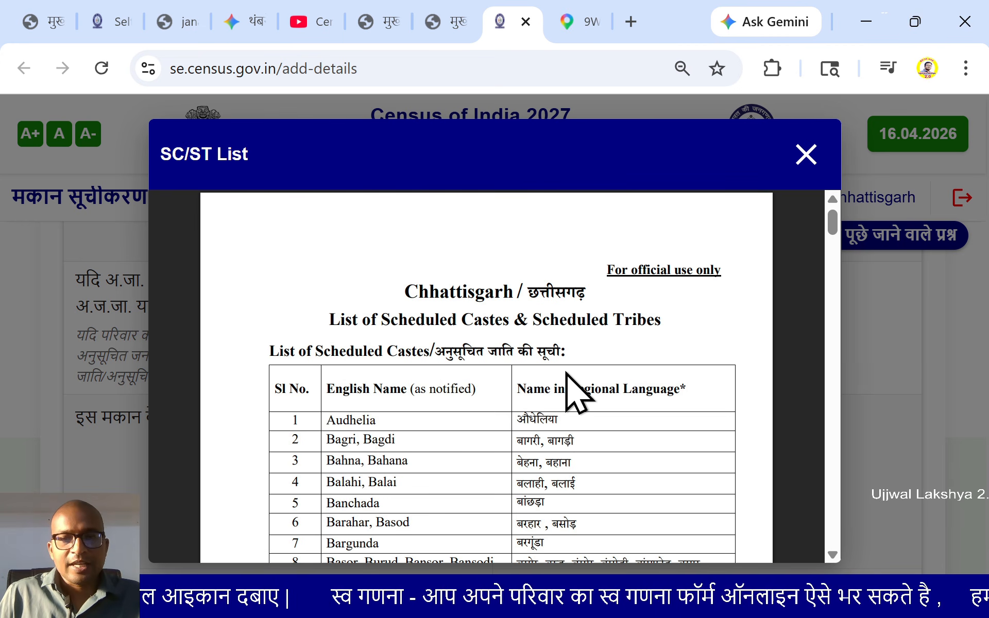
scroll(567, 373, down, 2)
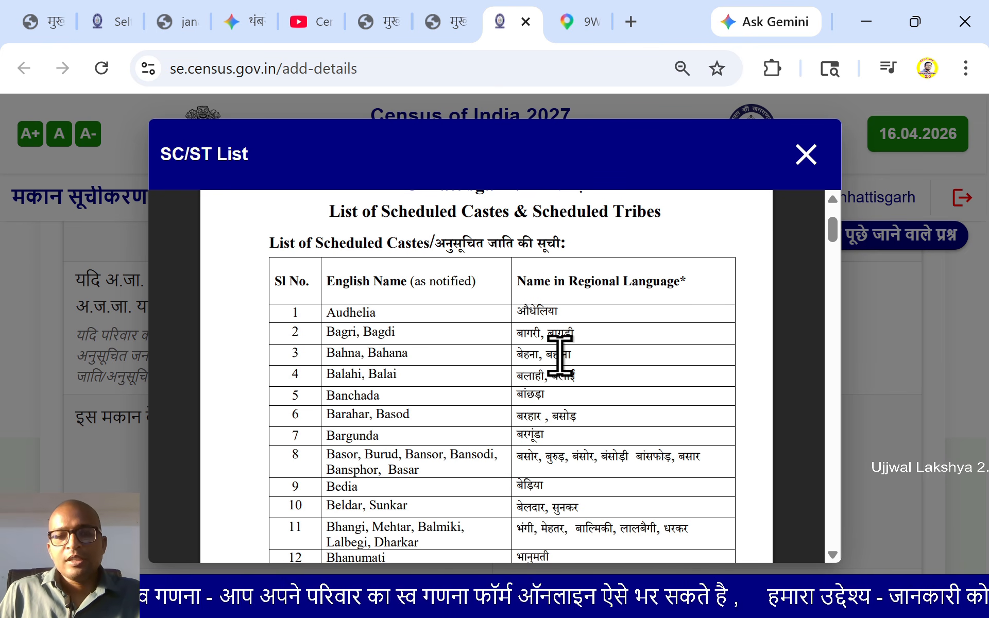
scroll(560, 353, down, 8)
scroll(559, 358, down, 10)
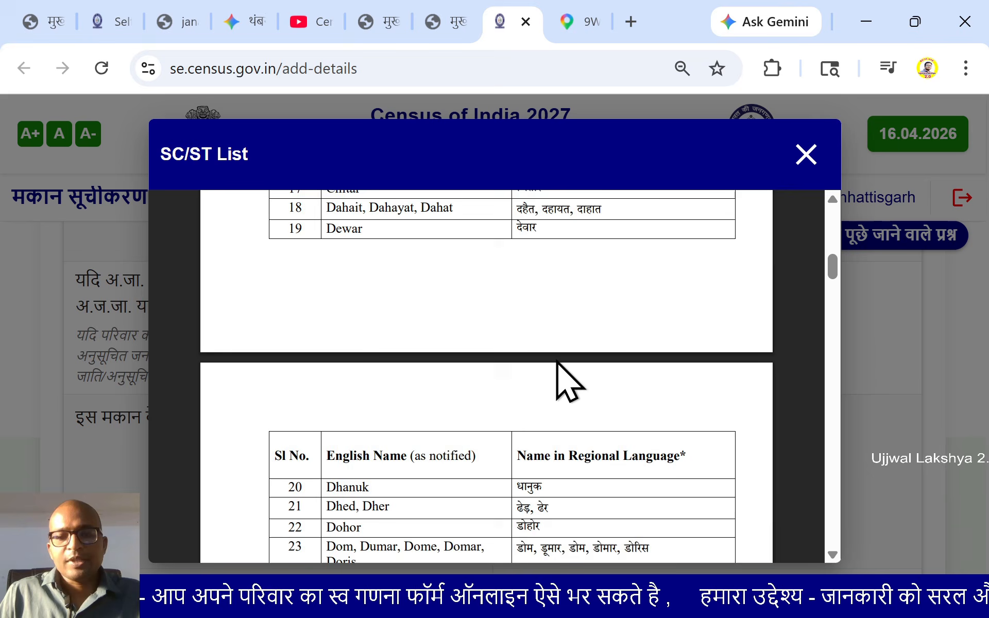
scroll(554, 378, down, 10)
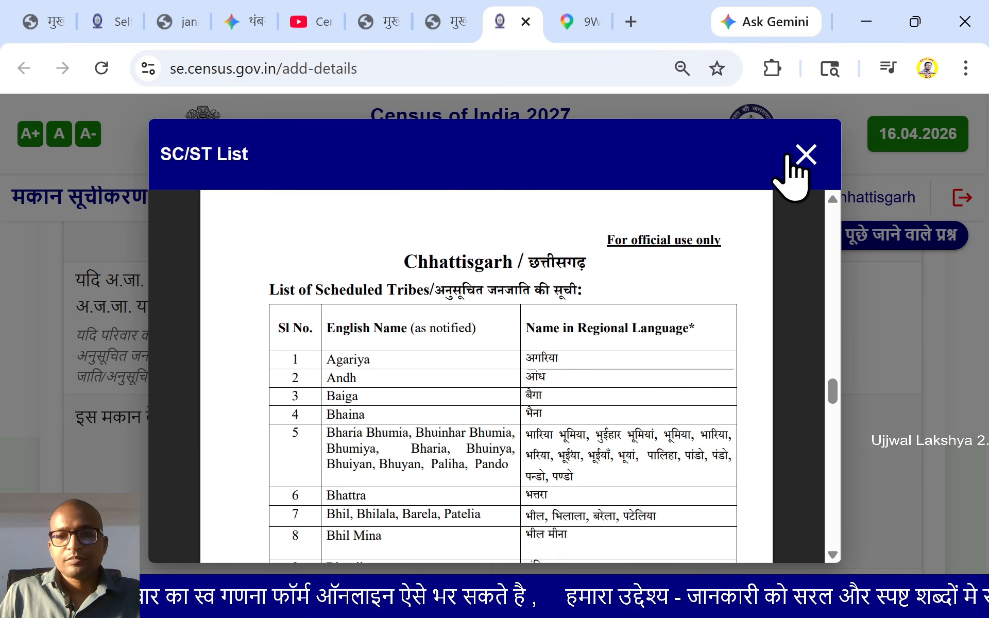
click(806, 154)
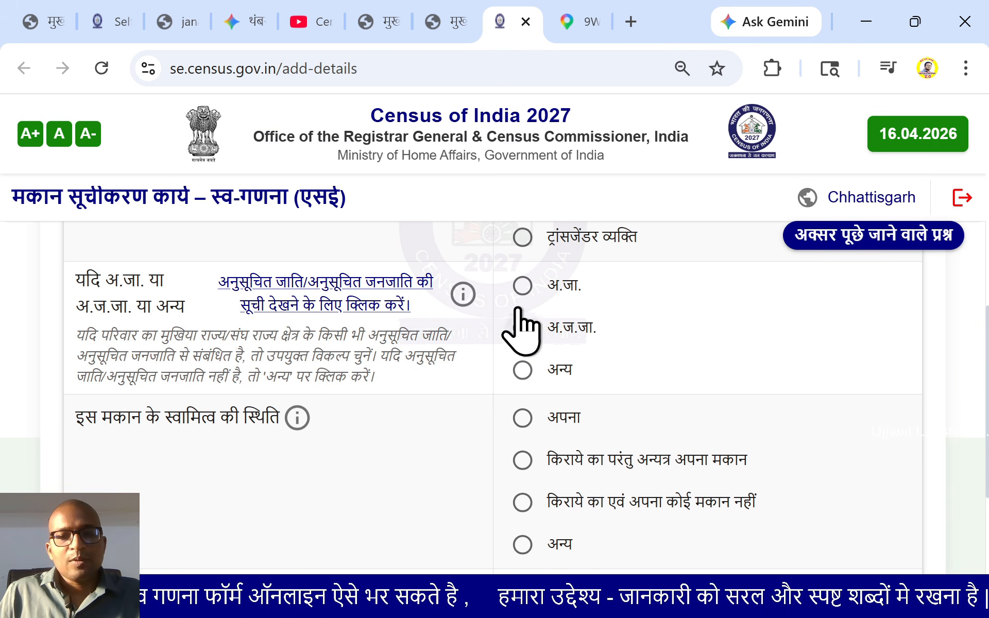
Answer the SC/ST question as अन्य (Other) and house ownership as अपना (own)
click(500, 379)
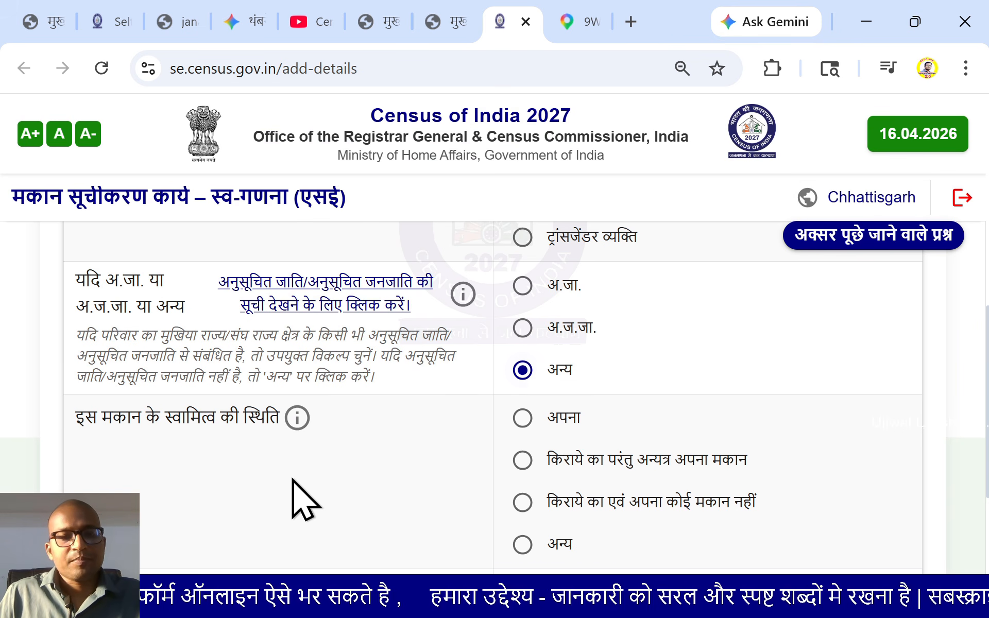
scroll(304, 496, down, 2)
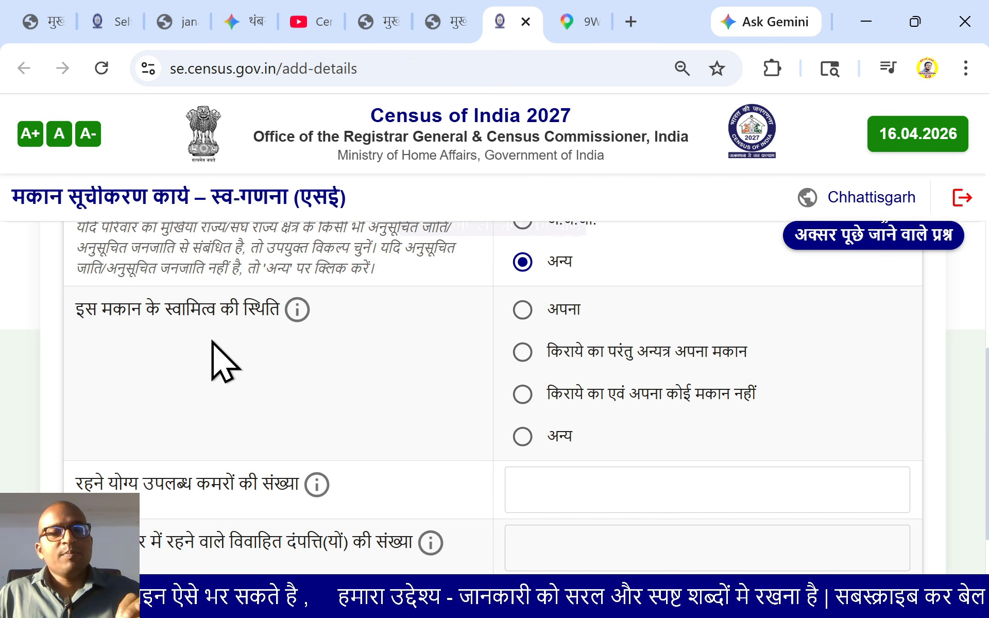
mouse_move(291, 316)
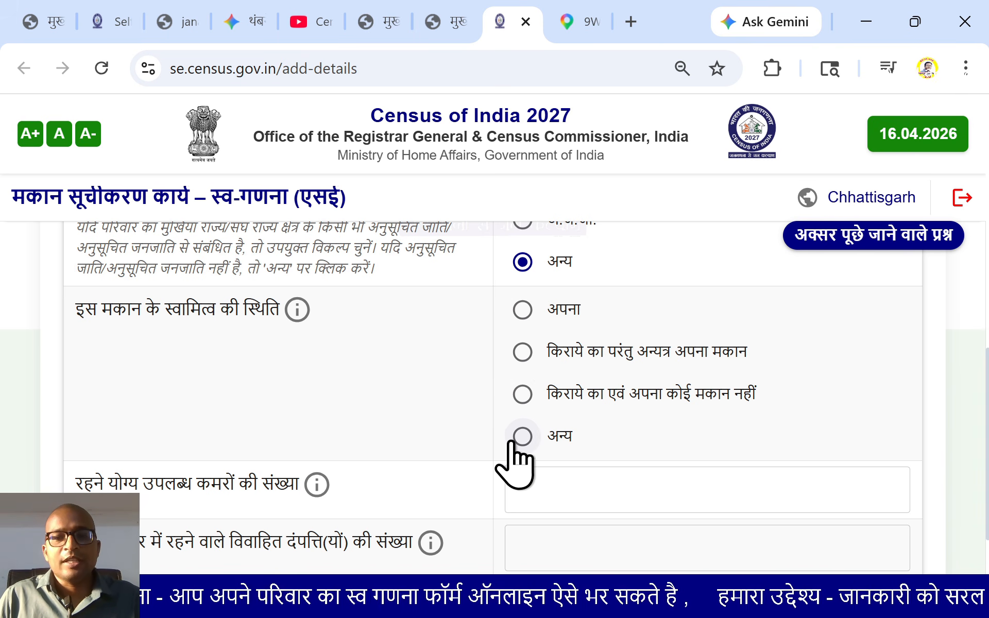
click(522, 311)
Enter 2 habitable rooms and 1 married couple, then save and confirm to advance
scroll(373, 389, down, 2)
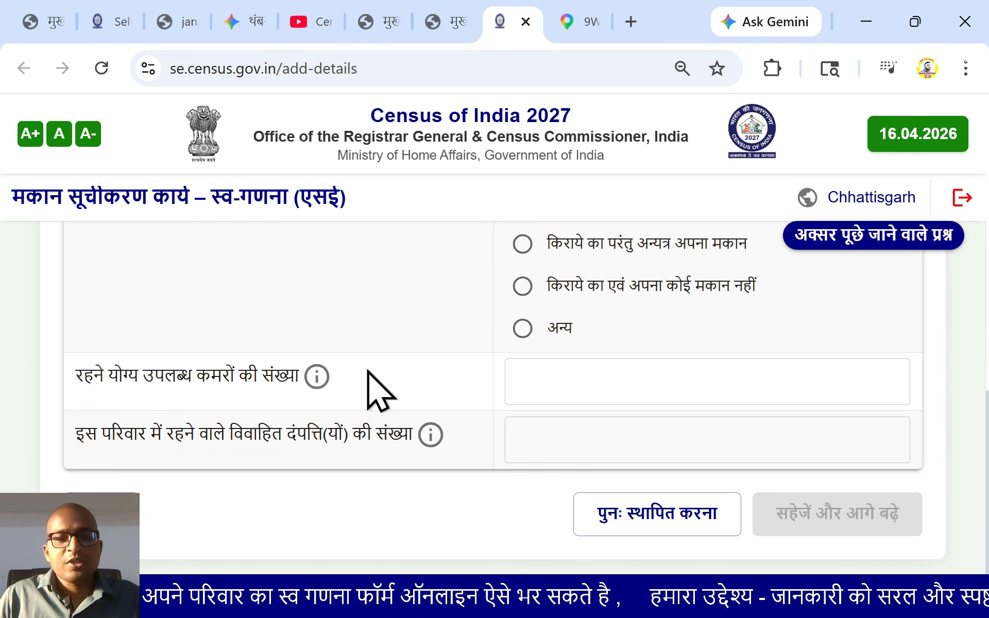
mouse_move(318, 389)
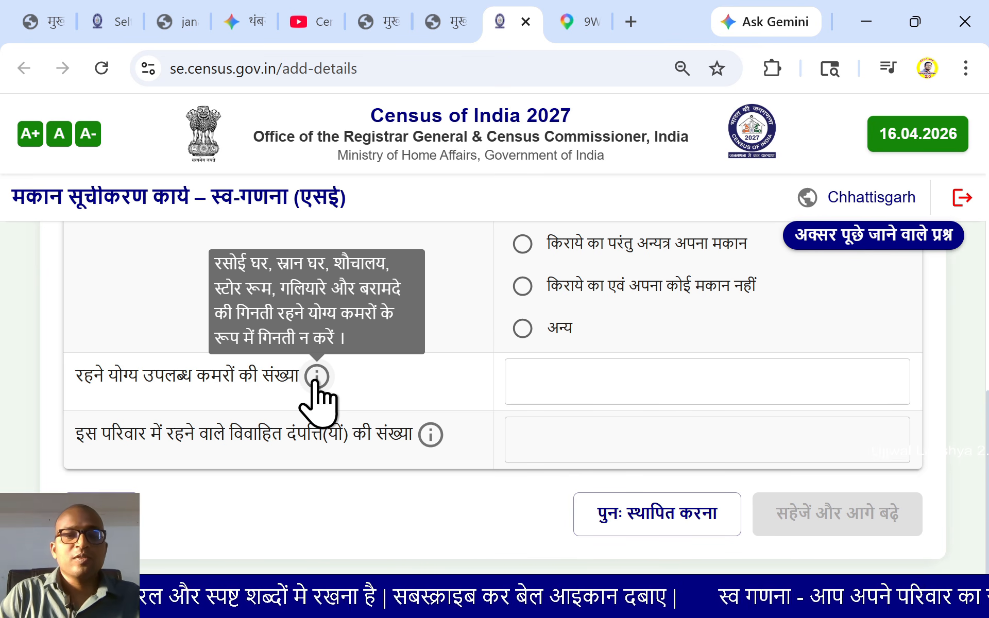
click(551, 382)
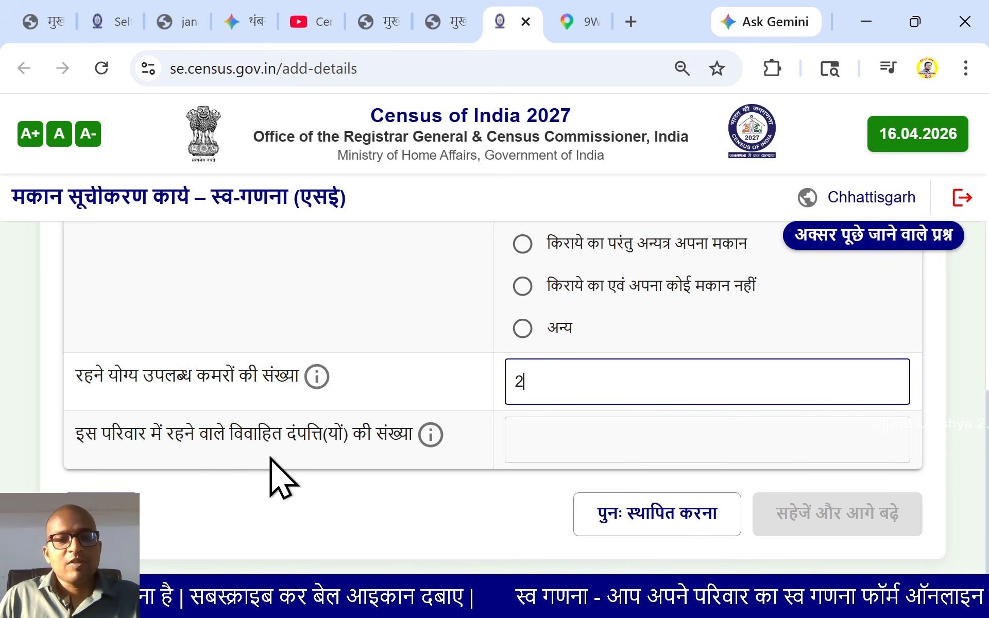
mouse_move(432, 448)
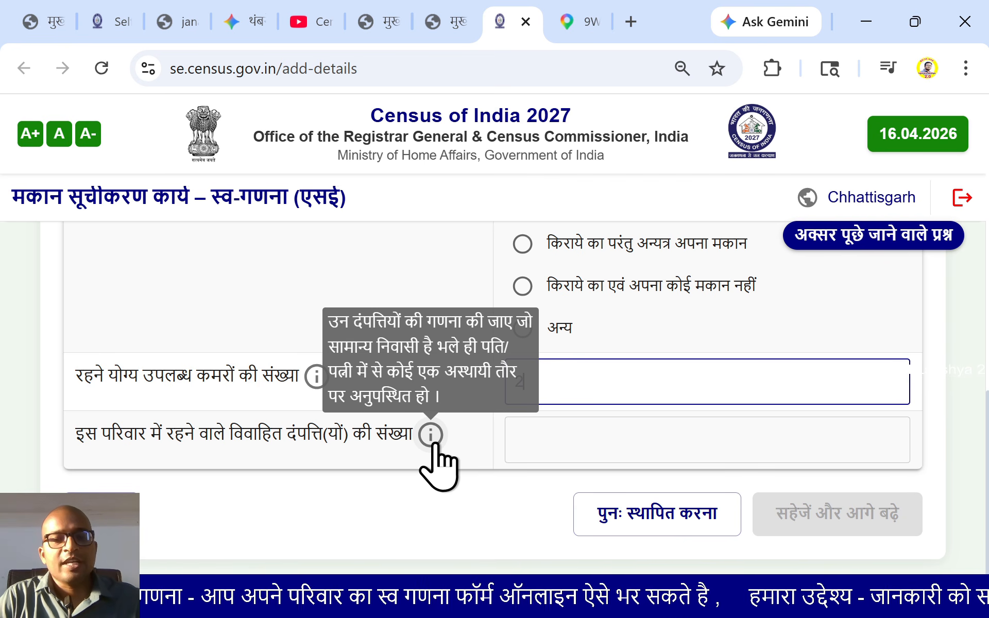
click(580, 439)
text(1)
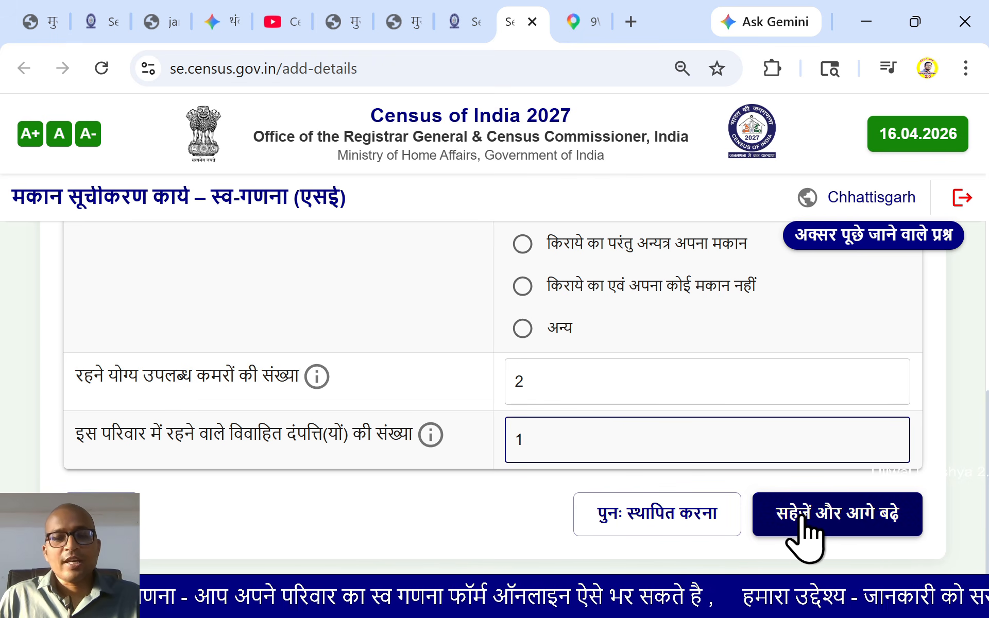
click(802, 516)
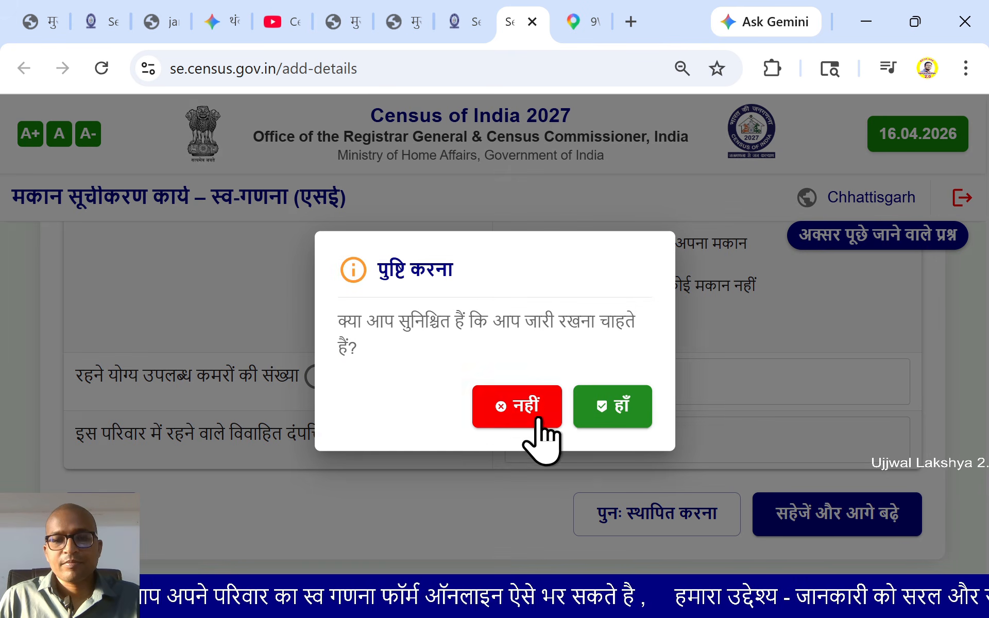
click(625, 418)
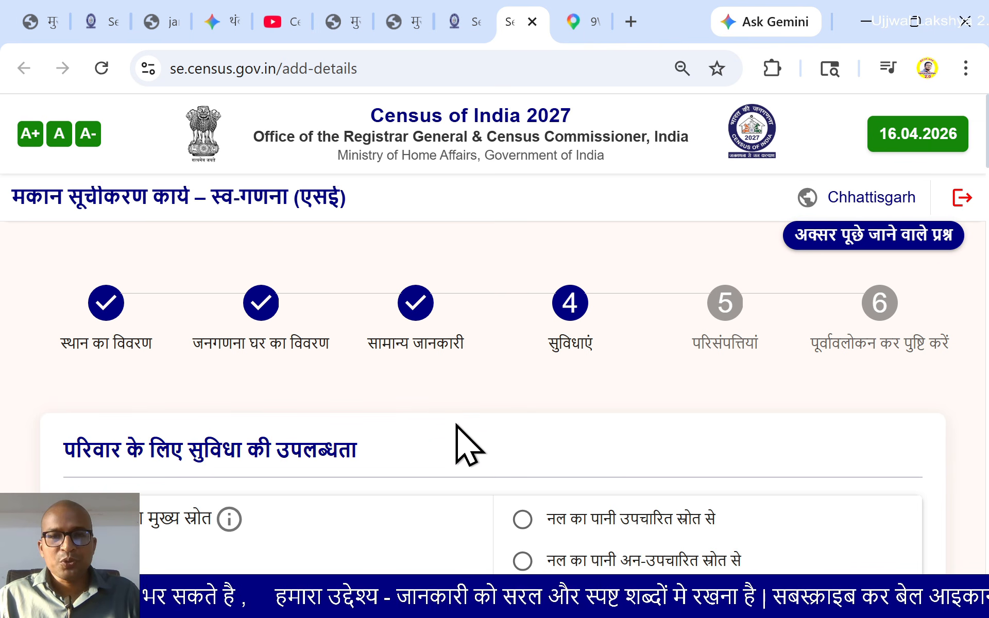
Set the main drinking water source to tubewell/borehole (ट्यूबवेल/बोरहोल)
scroll(466, 437, down, 2)
scroll(346, 389, down, 2)
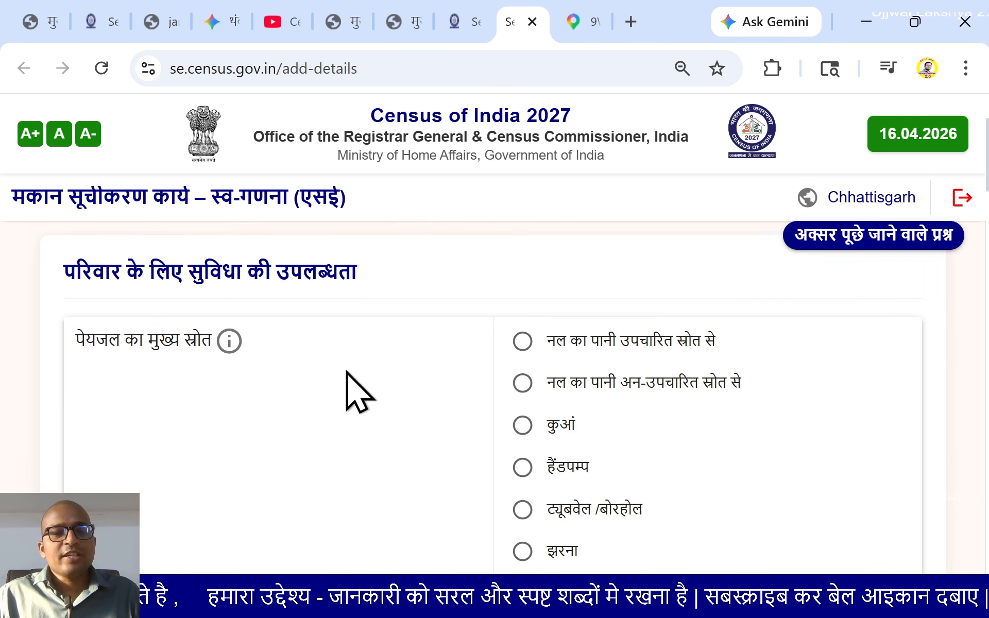
mouse_move(228, 309)
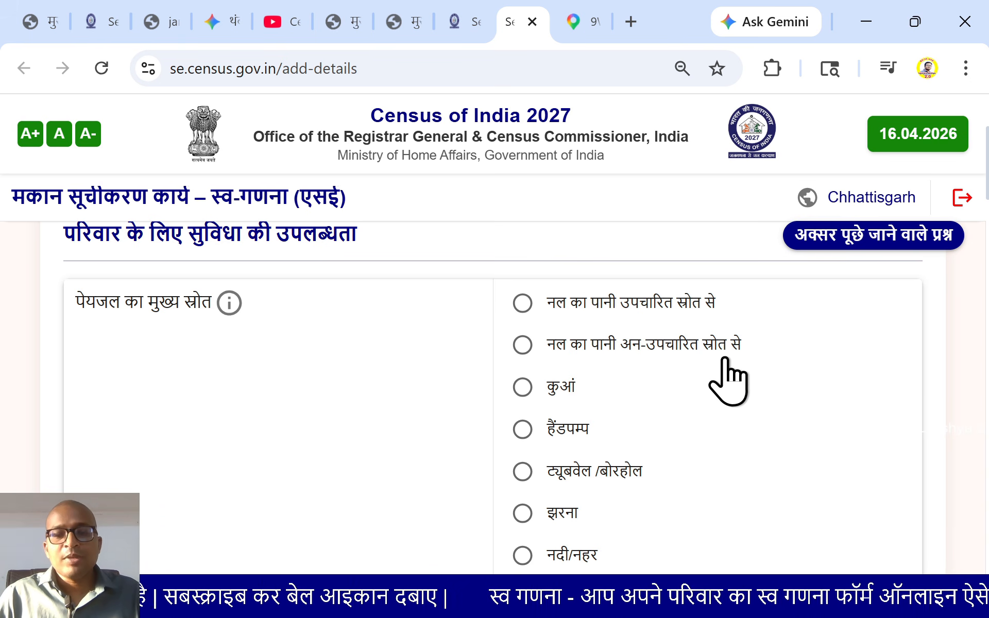
scroll(529, 442, down, 2)
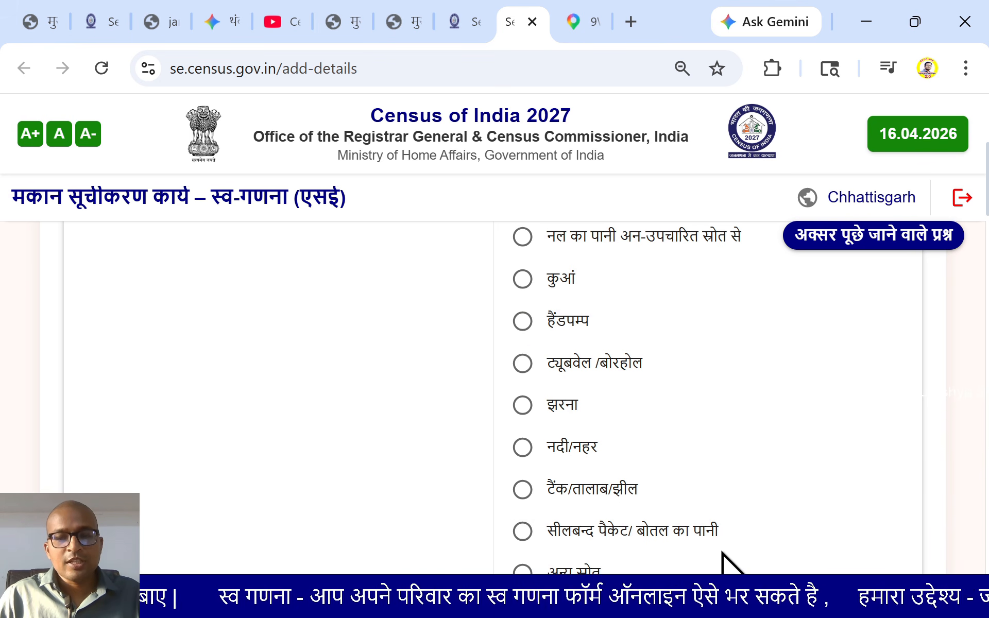
scroll(669, 557, down, 2)
scroll(523, 490, up, 2)
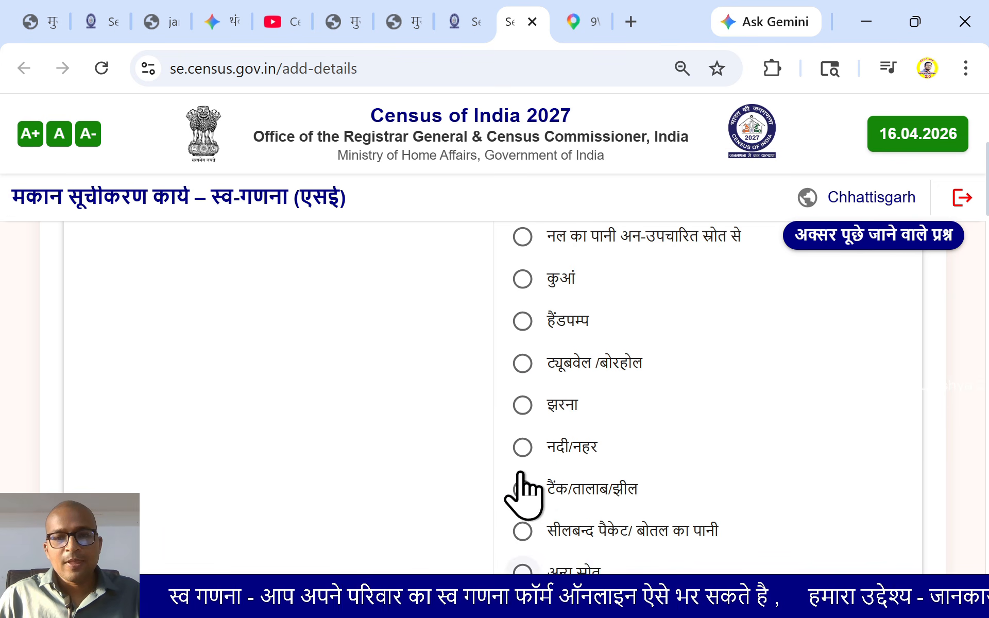
click(524, 365)
Mark drinking water availability as within the premises (परिसर के अन्दर)
scroll(341, 411, down, 2)
scroll(342, 430, down, 2)
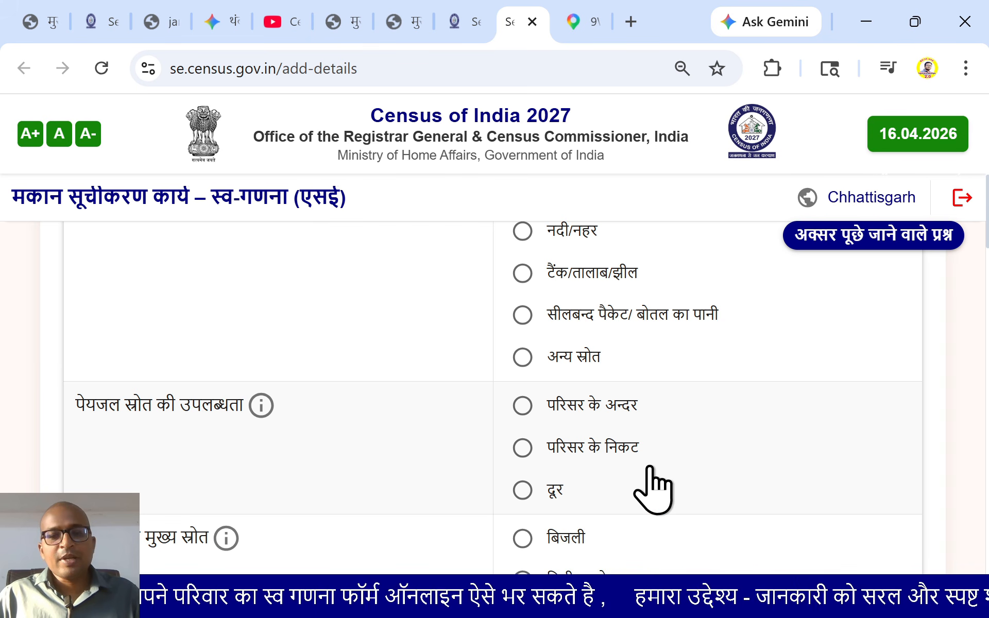
mouse_move(263, 412)
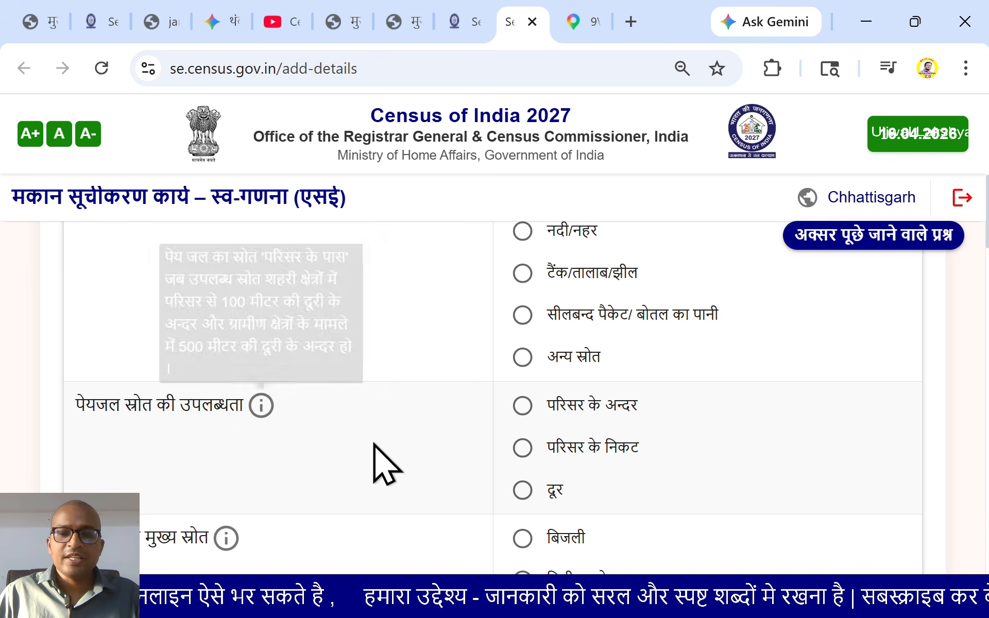
click(523, 405)
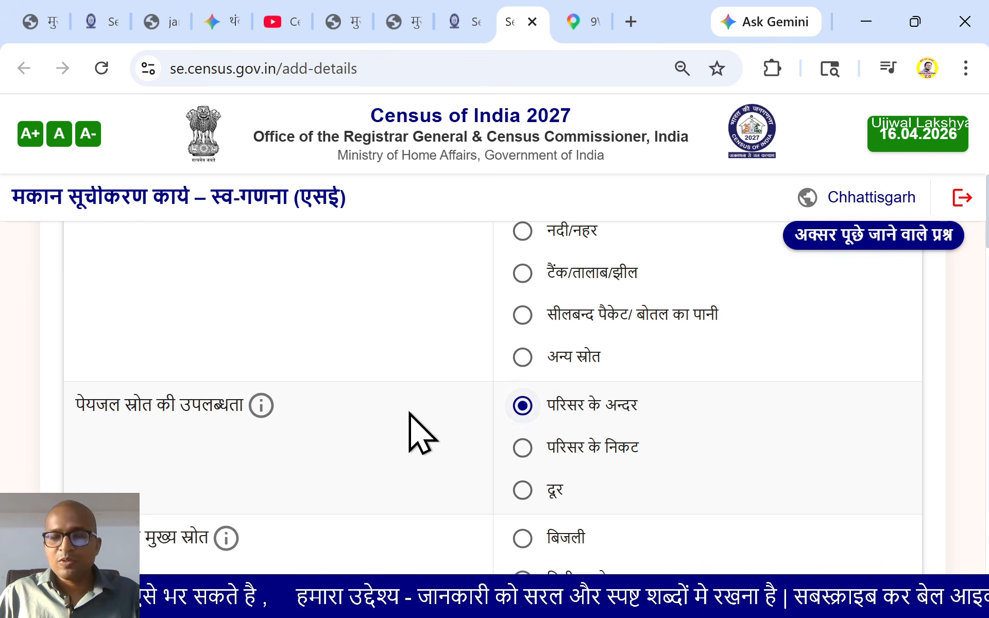
scroll(408, 430, down, 2)
mouse_move(226, 449)
scroll(226, 450, down, 2)
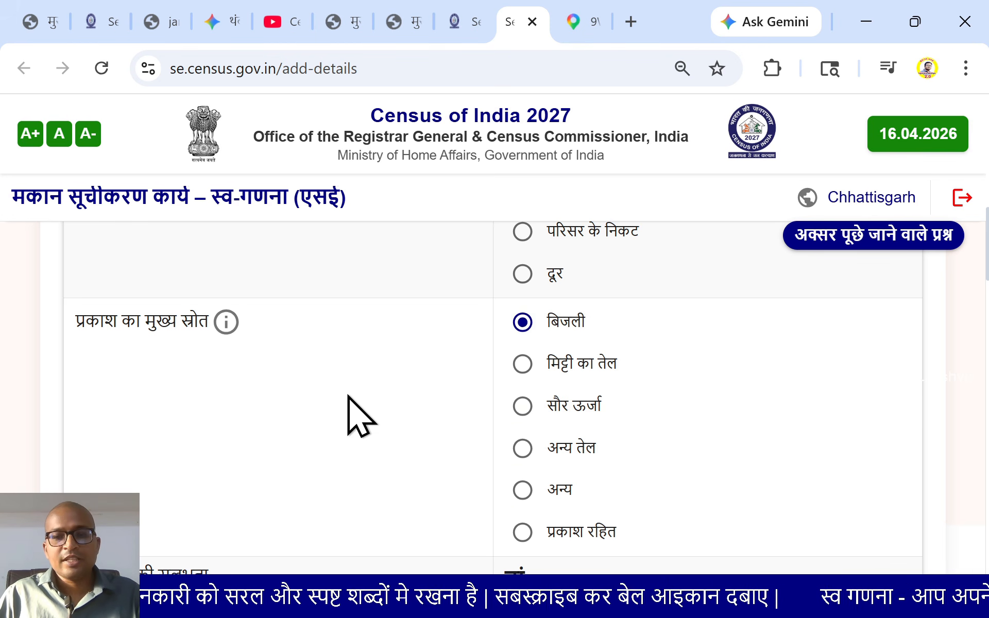
Keep septic tank as the toilet type after briefly trying the two-pit slab option
scroll(348, 392, down, 2)
scroll(333, 441, down, 5)
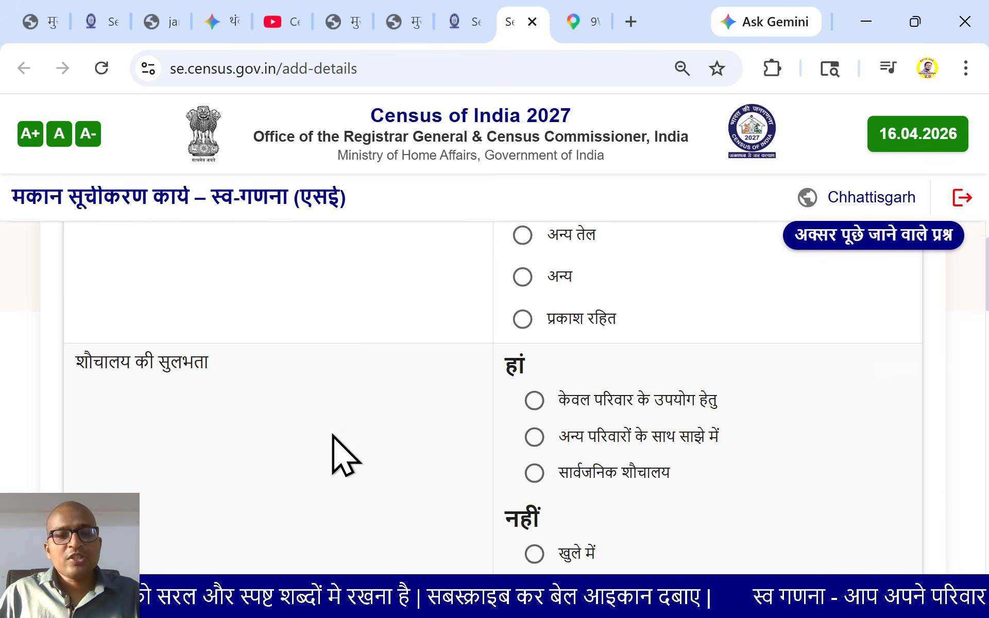
scroll(172, 359, down, 4)
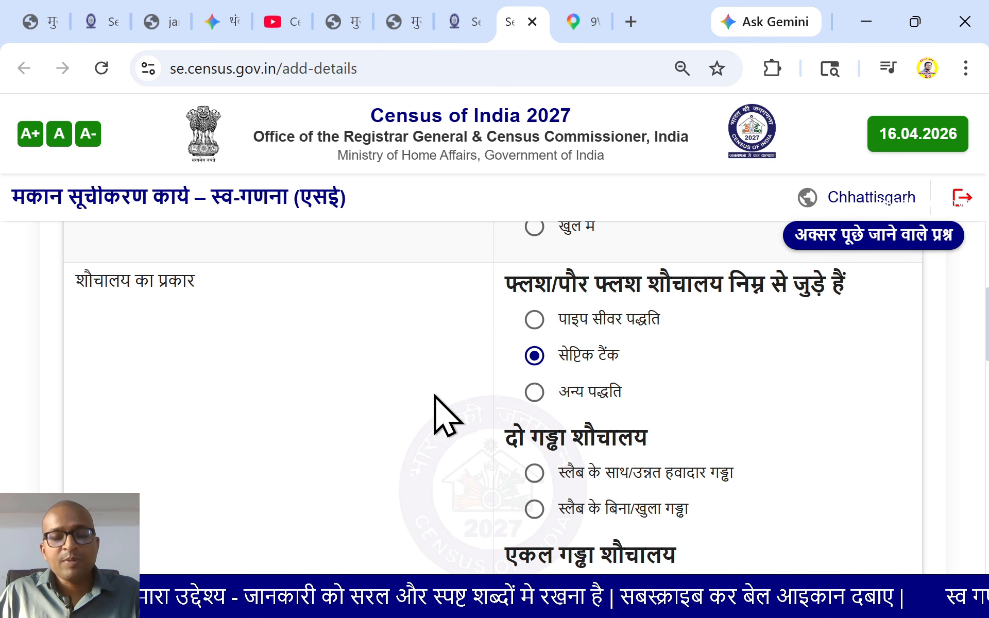
scroll(442, 414, down, 2)
scroll(500, 387, down, 2)
scroll(481, 399, down, 4)
scroll(530, 389, up, 6)
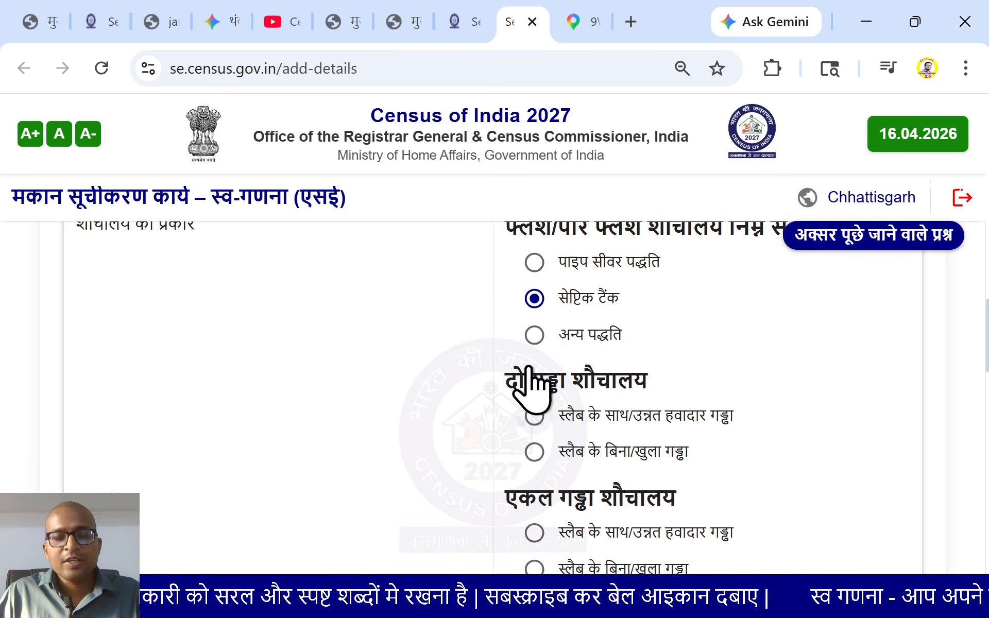
scroll(528, 369, up, 2)
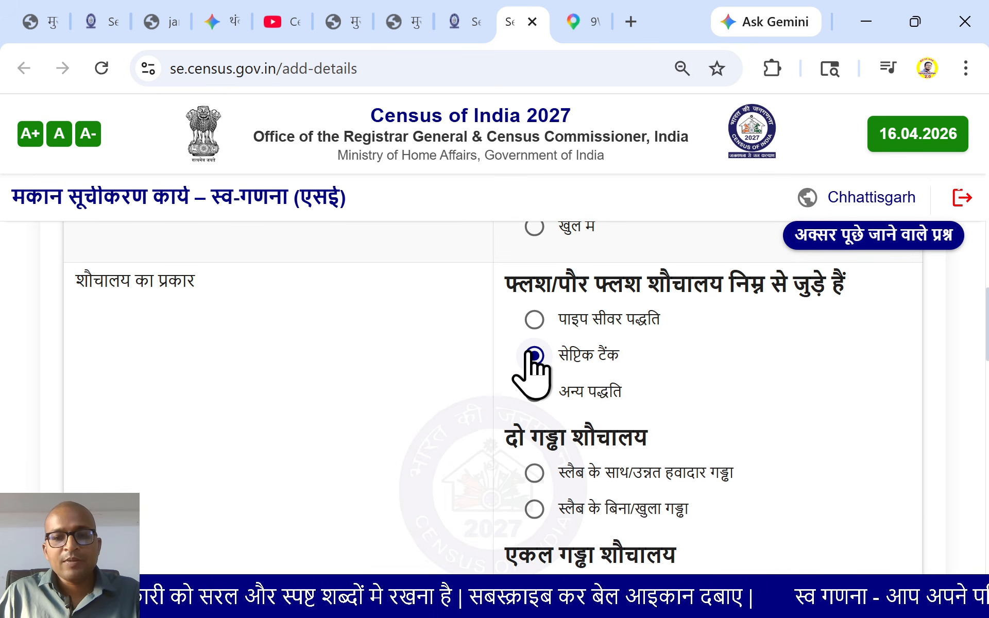
click(534, 473)
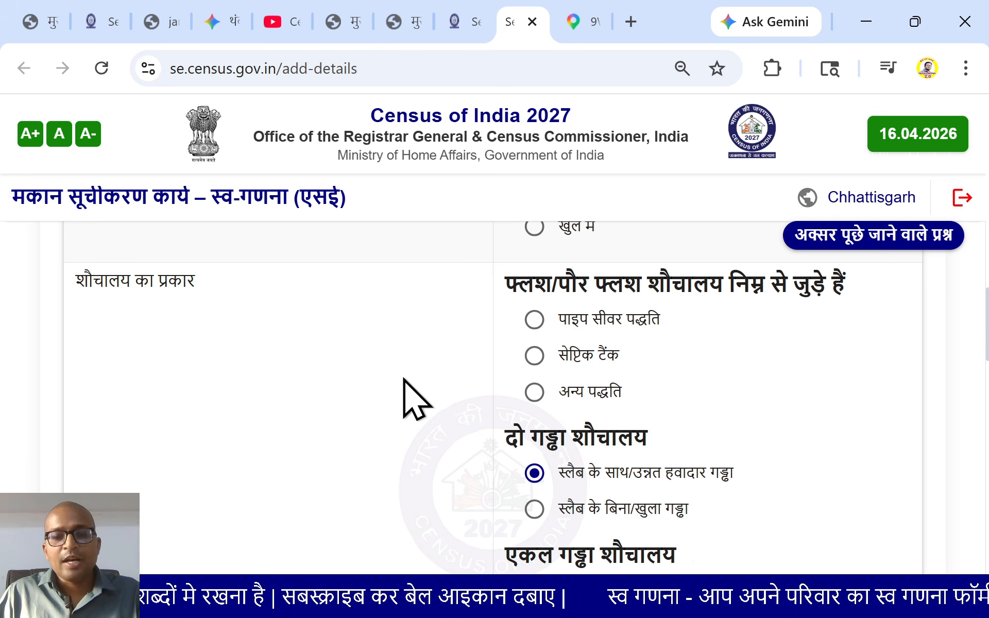
click(534, 357)
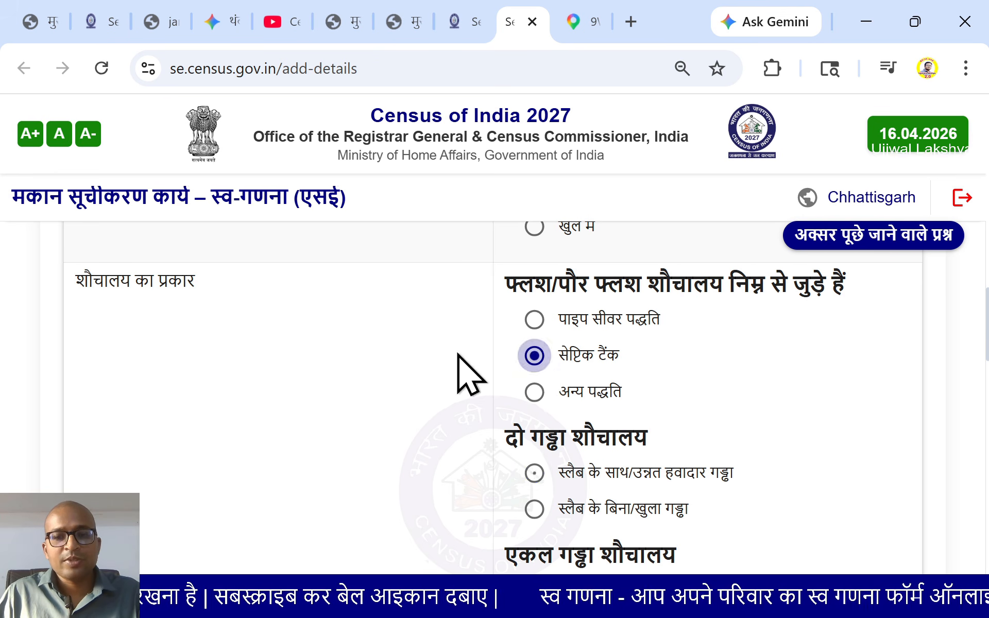
Record wastewater drainage as open drain (खुली नाली से)
scroll(361, 394, down, 6)
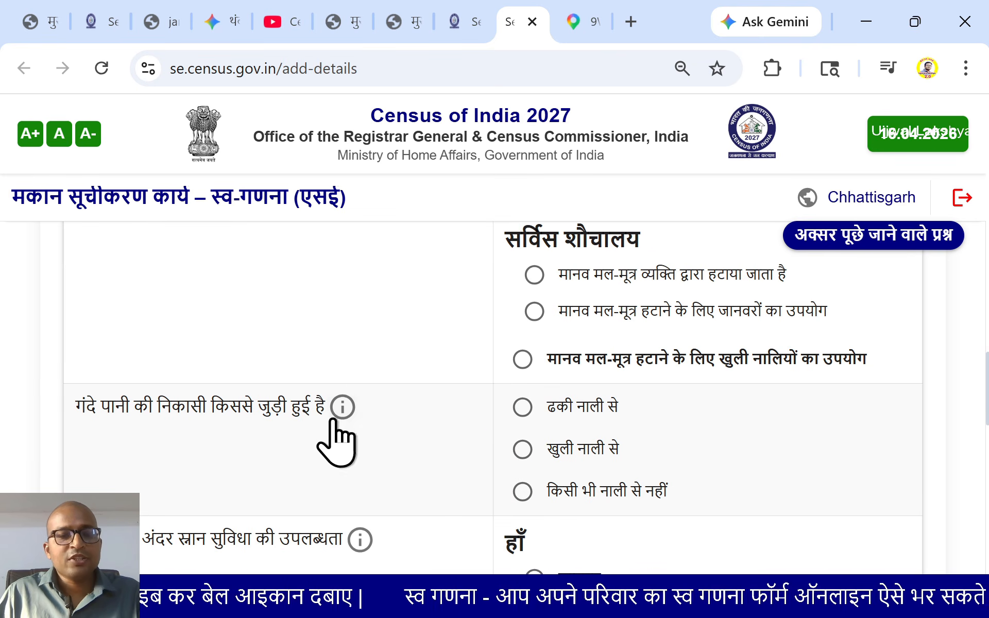
mouse_move(341, 412)
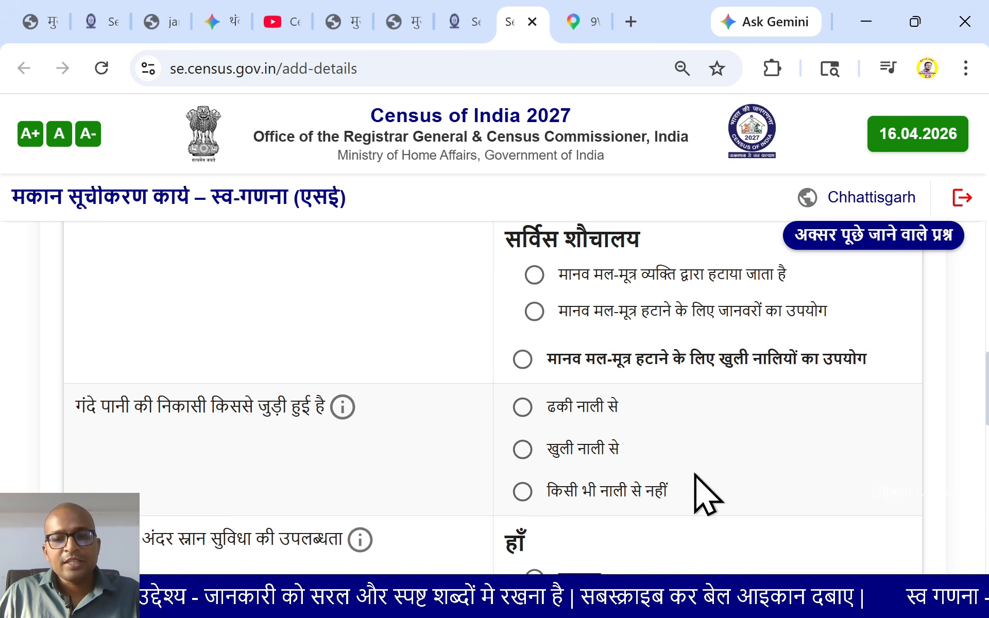
click(529, 451)
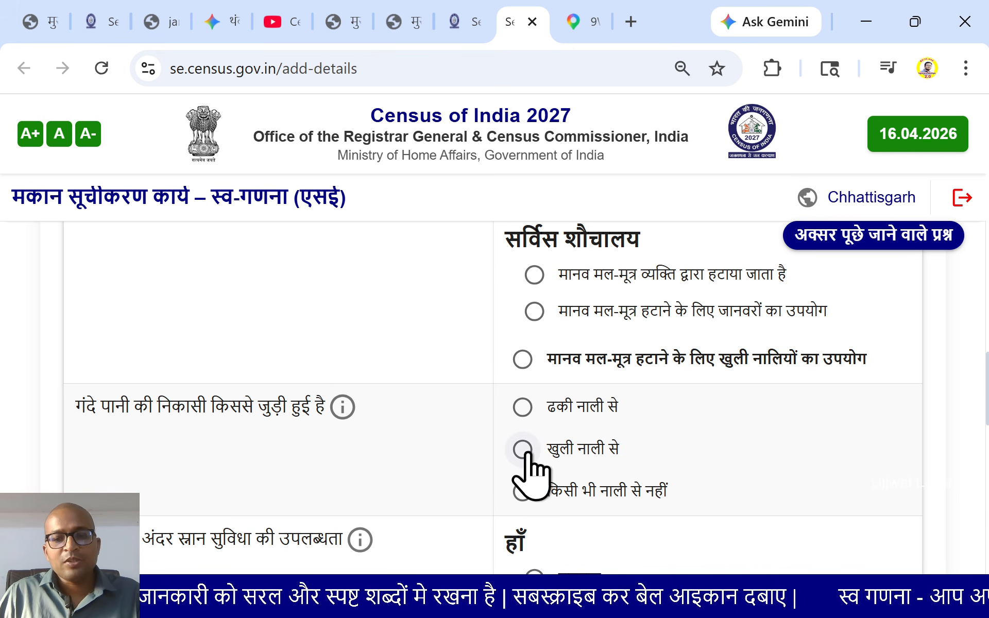
Record a bathroom (स्नानगृह) within the premises
scroll(412, 455, down, 6)
scroll(299, 397, up, 2)
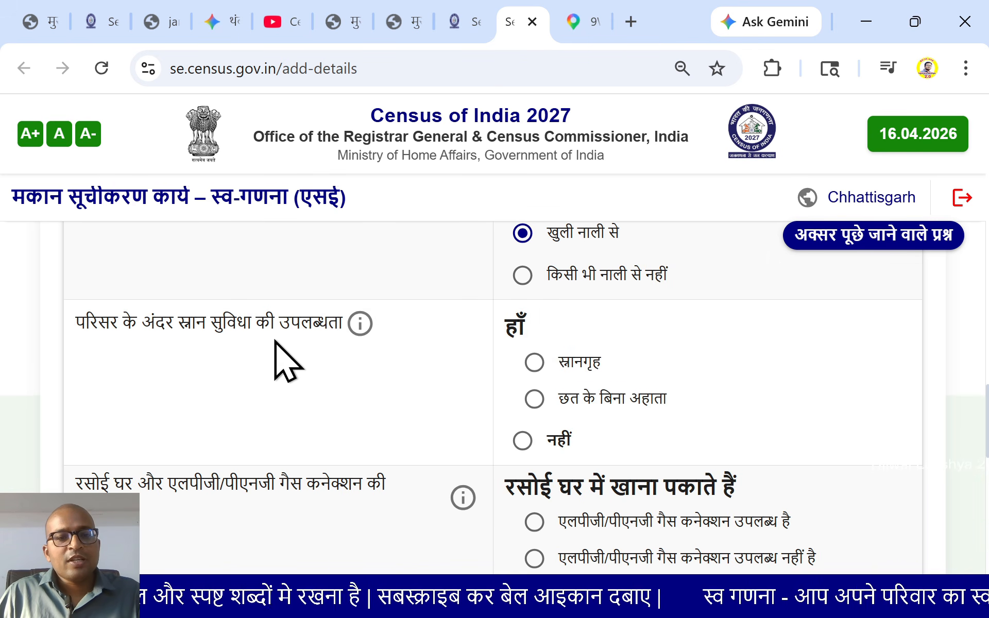
mouse_move(361, 333)
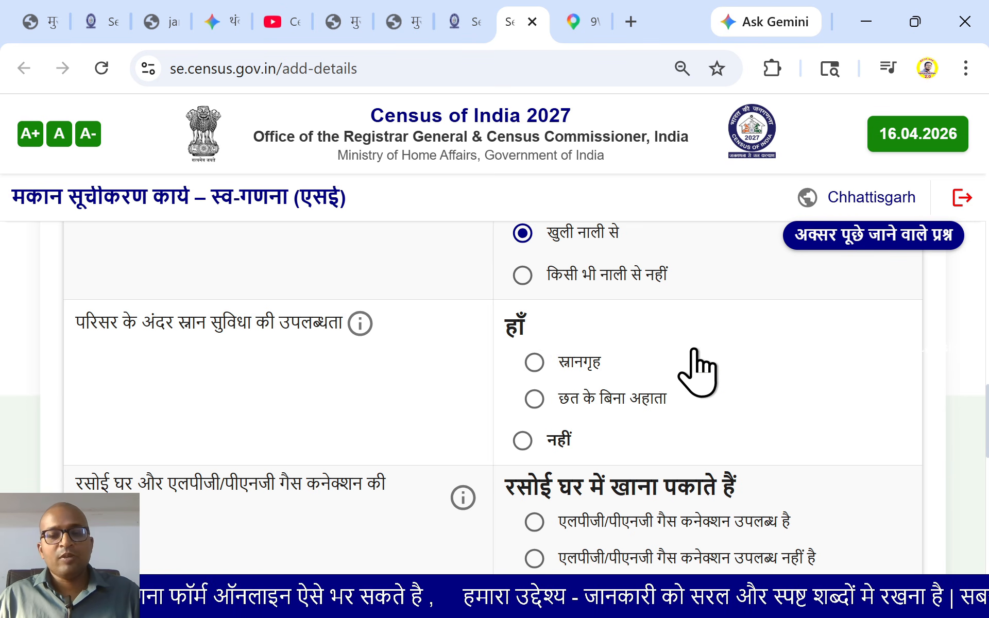
click(534, 362)
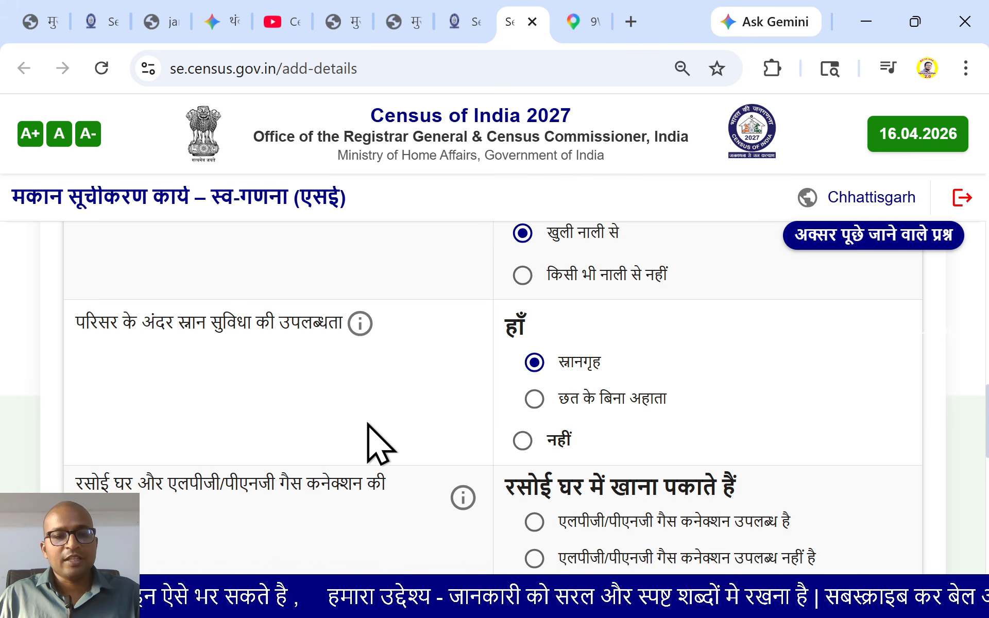
Record cooking in a kitchen with an LPG/PNG connection available
scroll(376, 442, down, 4)
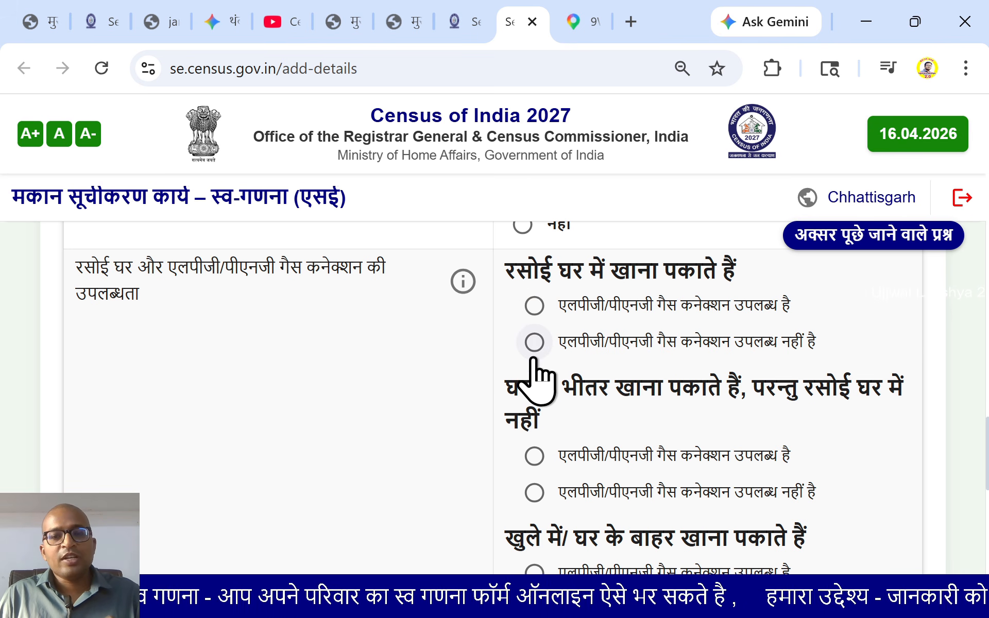
click(535, 306)
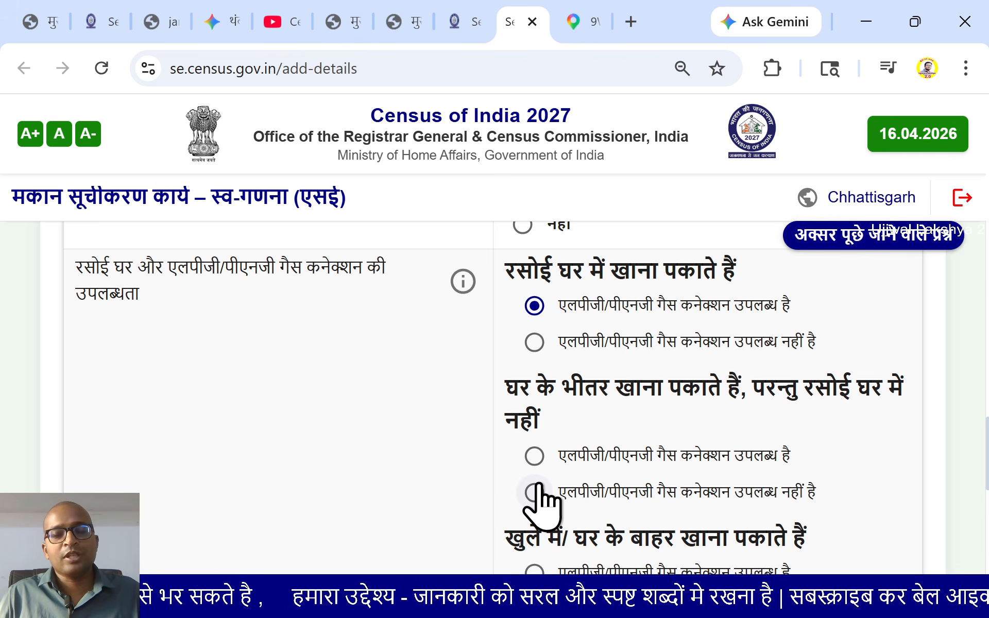
scroll(539, 489, down, 2)
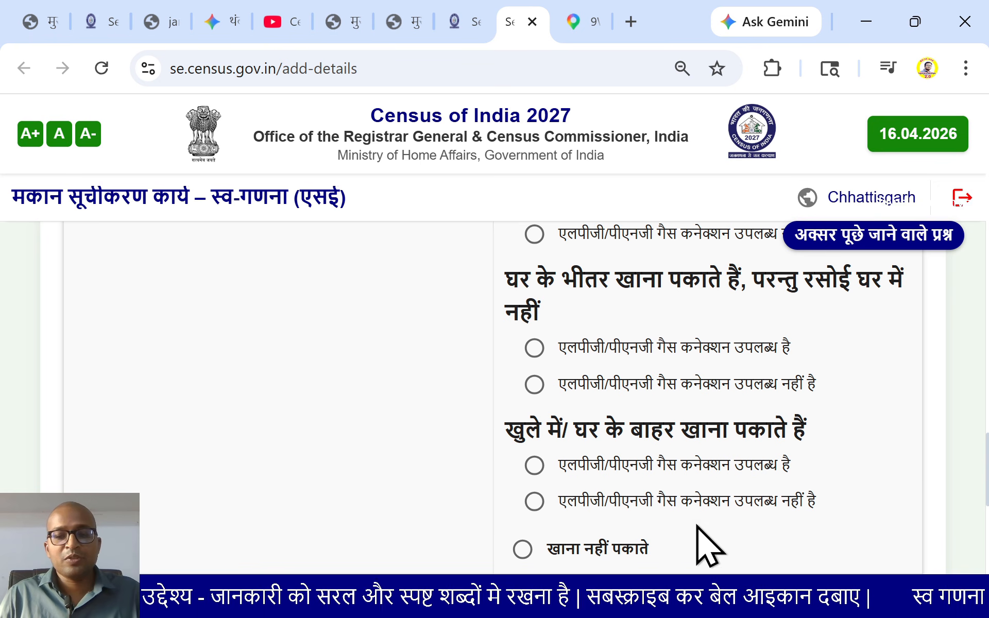
scroll(696, 527, down, 2)
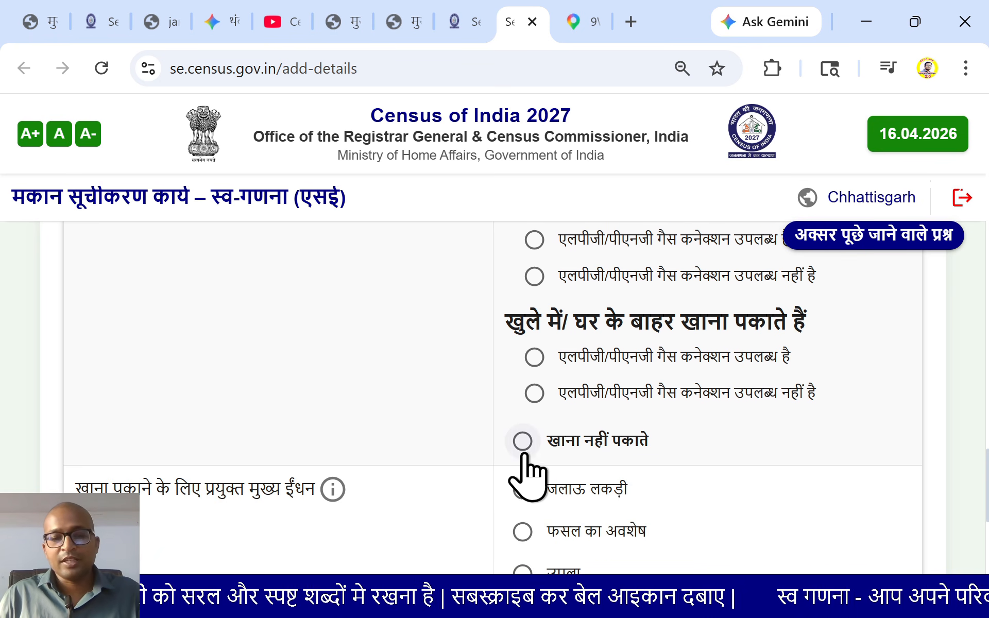
Set LPG/PNG as the main cooking fuel
scroll(535, 471, down, 2)
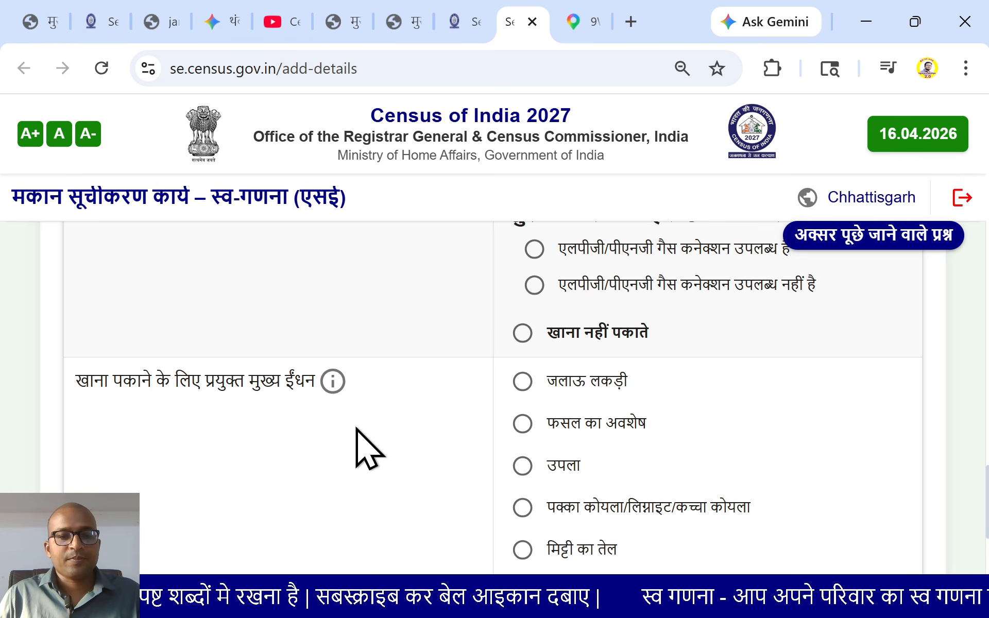
mouse_move(330, 394)
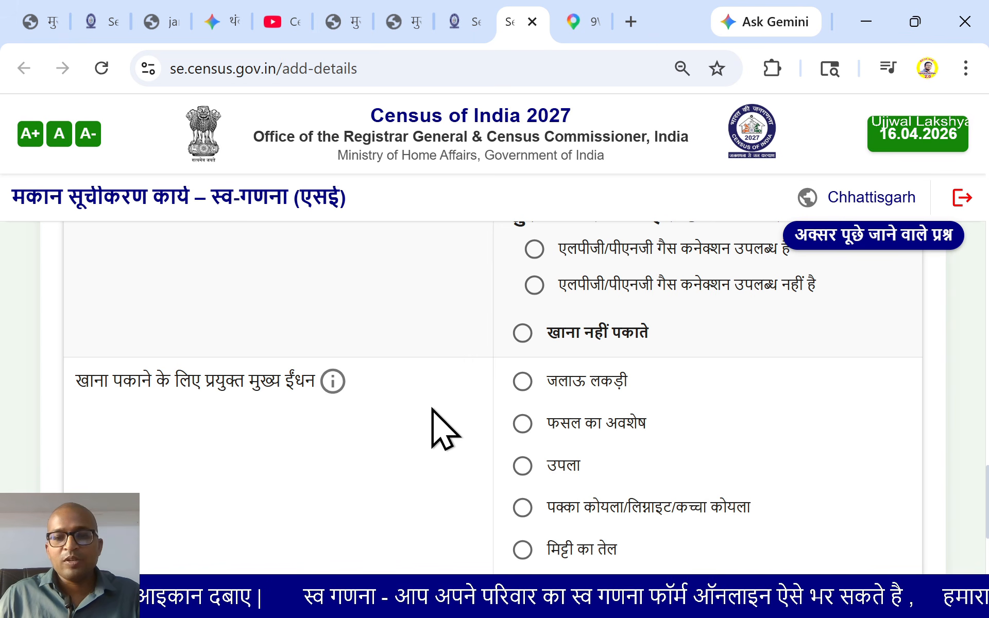
scroll(603, 453, down, 2)
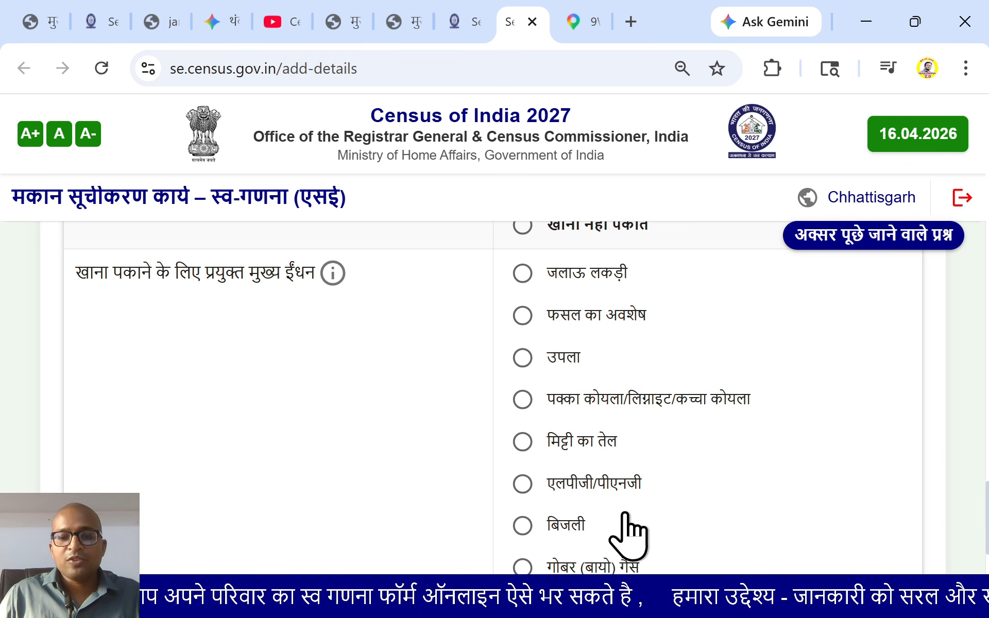
scroll(624, 514, down, 2)
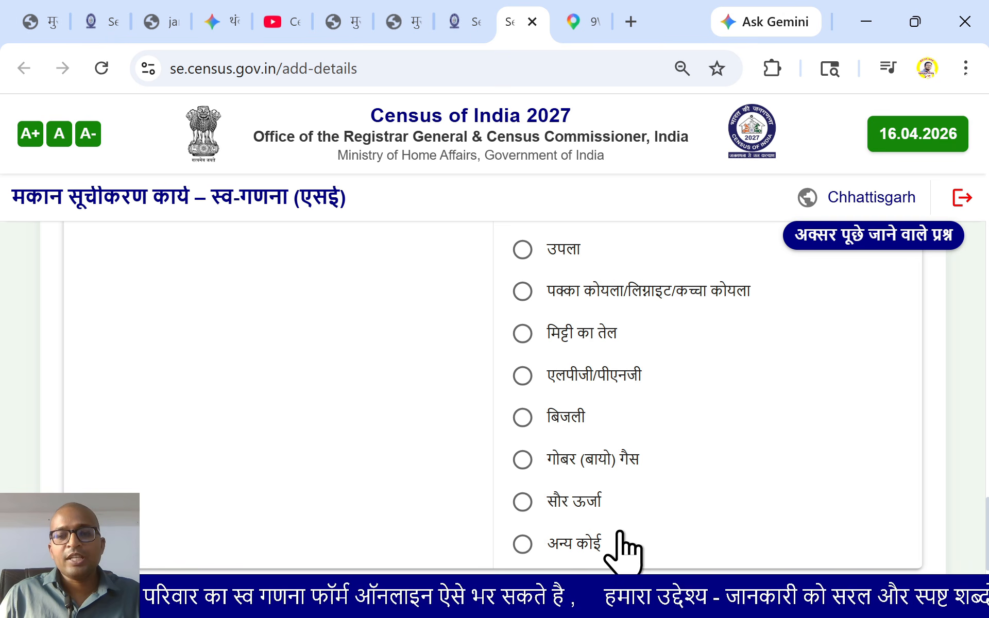
click(522, 379)
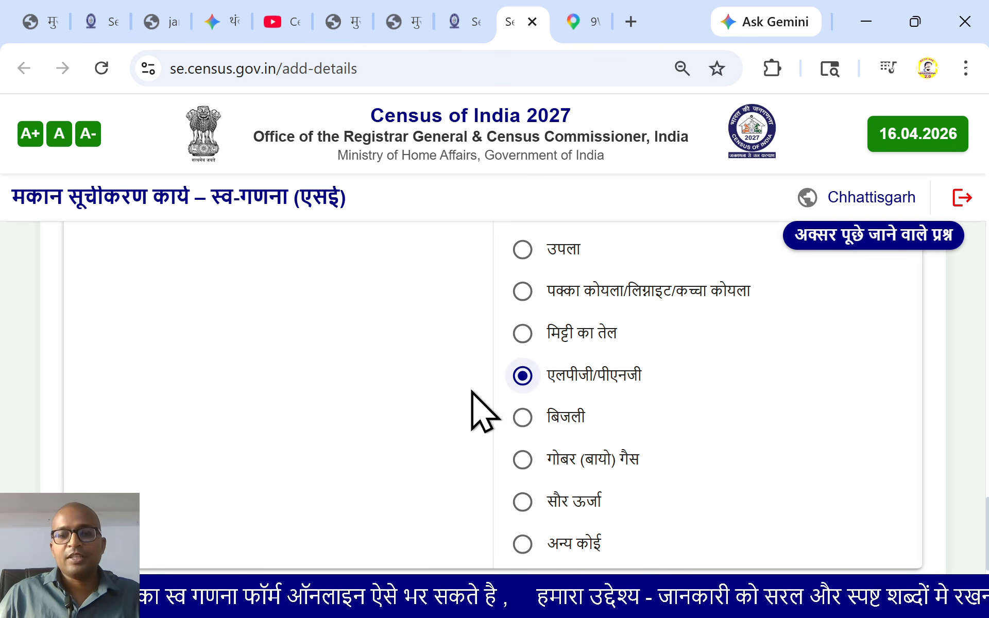
Save the amenities answers and confirm with हाँ to reach the assets step
scroll(482, 412, down, 2)
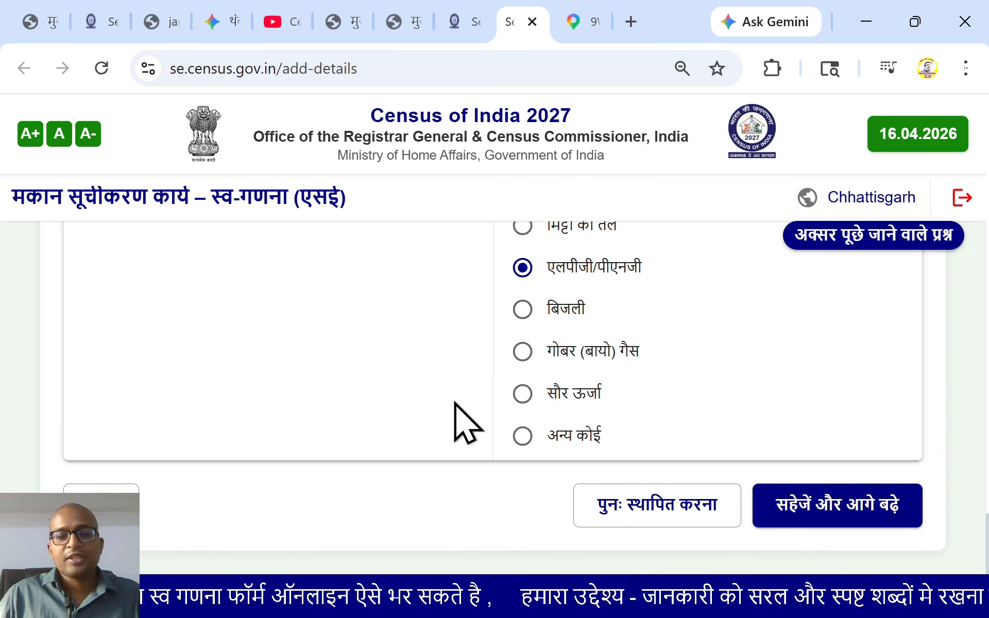
click(808, 521)
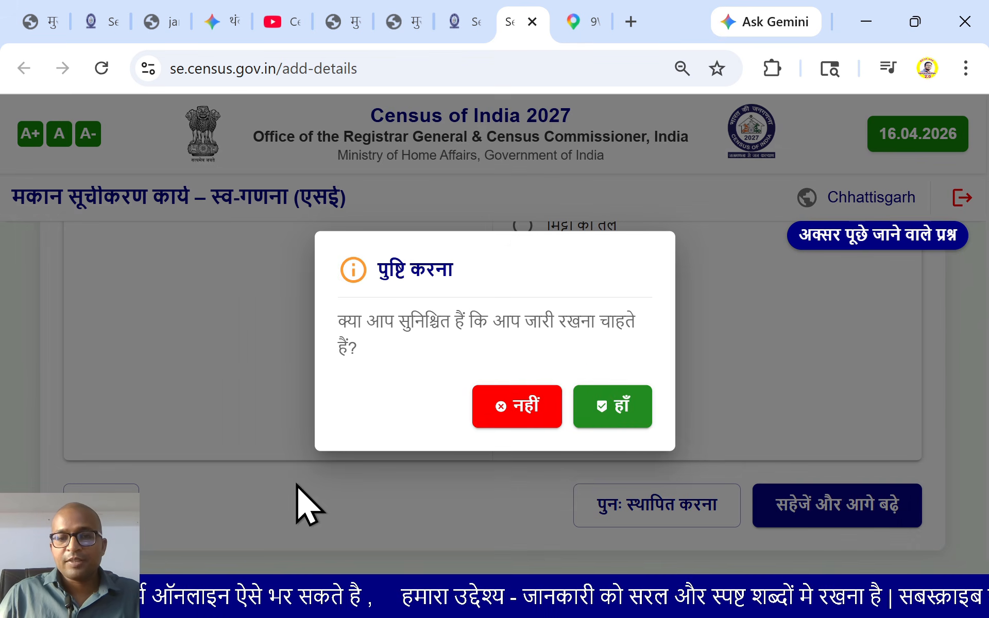
click(619, 406)
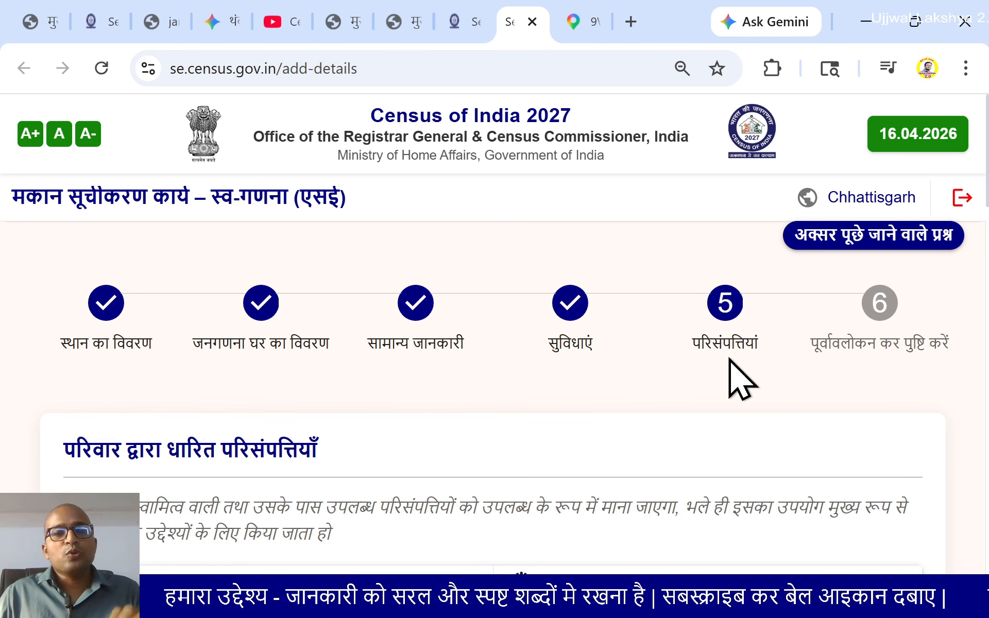
Answer the radio question as मोबाइल/स्मार्ट फोन पर (on mobile/smart phone)
scroll(723, 359, down, 2)
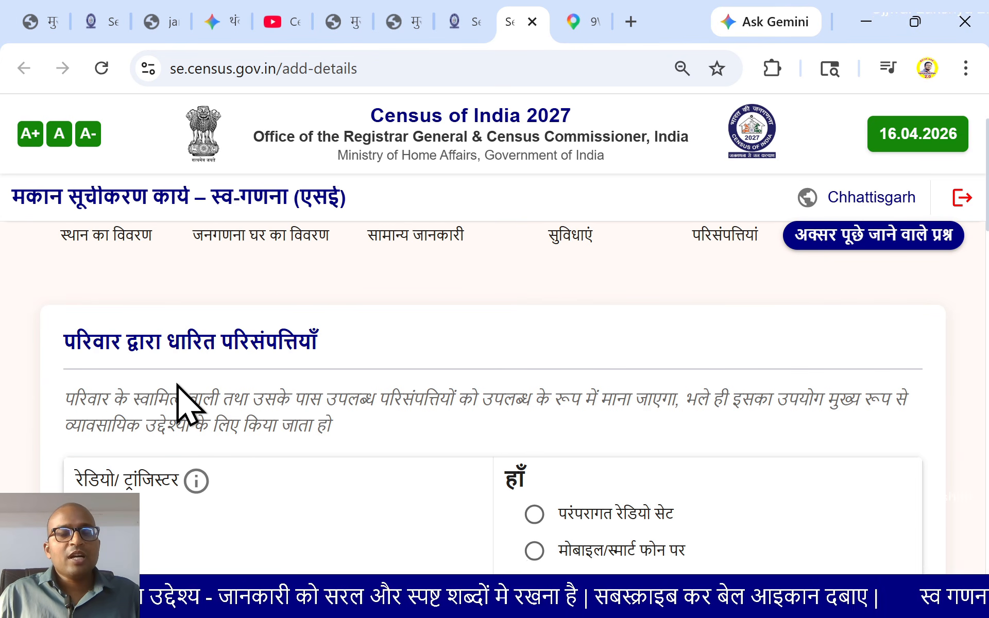
scroll(362, 359, down, 4)
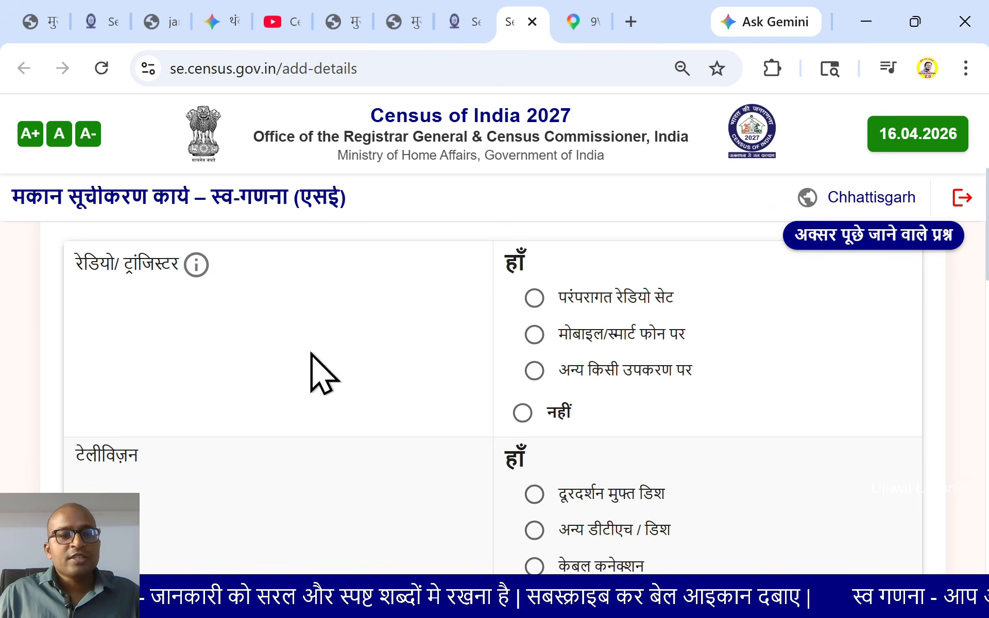
mouse_move(198, 266)
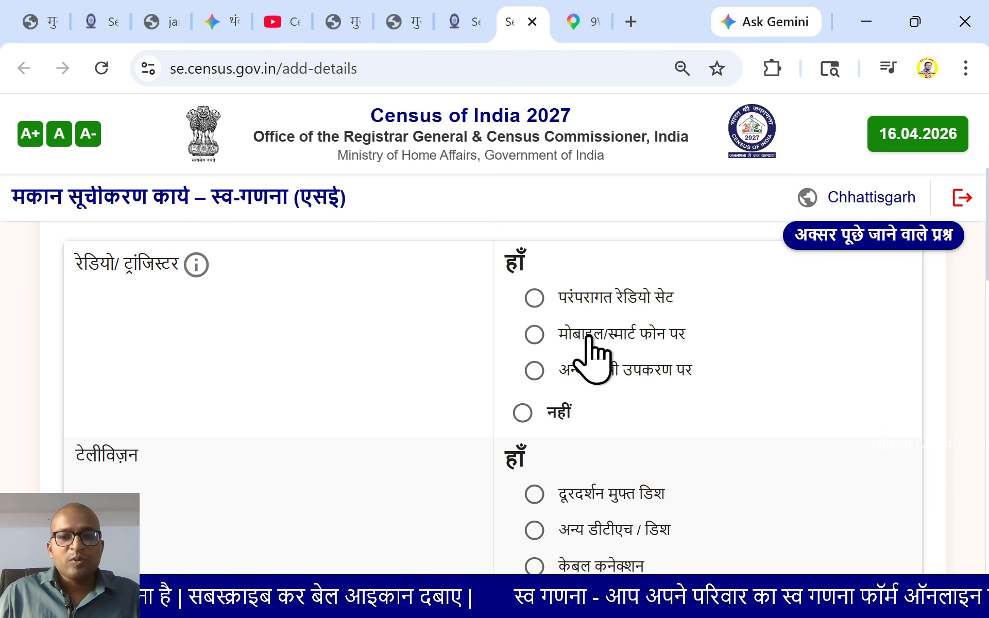
click(533, 335)
scroll(344, 393, down, 2)
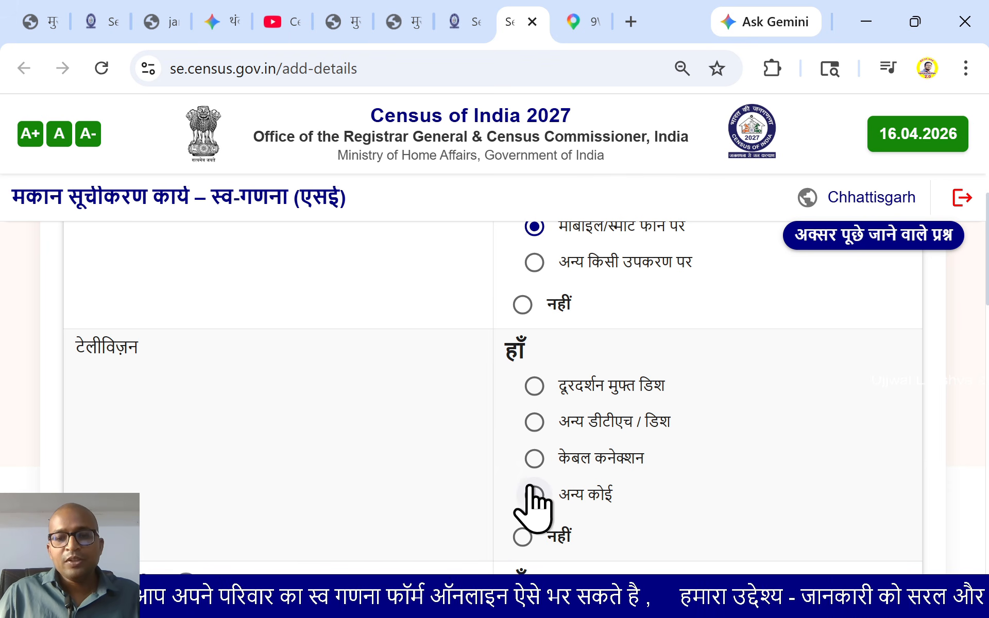
Set television to अन्य डीटीएच / डिश and internet to मोबाइल/ स्मार्टफोन में
click(534, 423)
scroll(318, 448, down, 4)
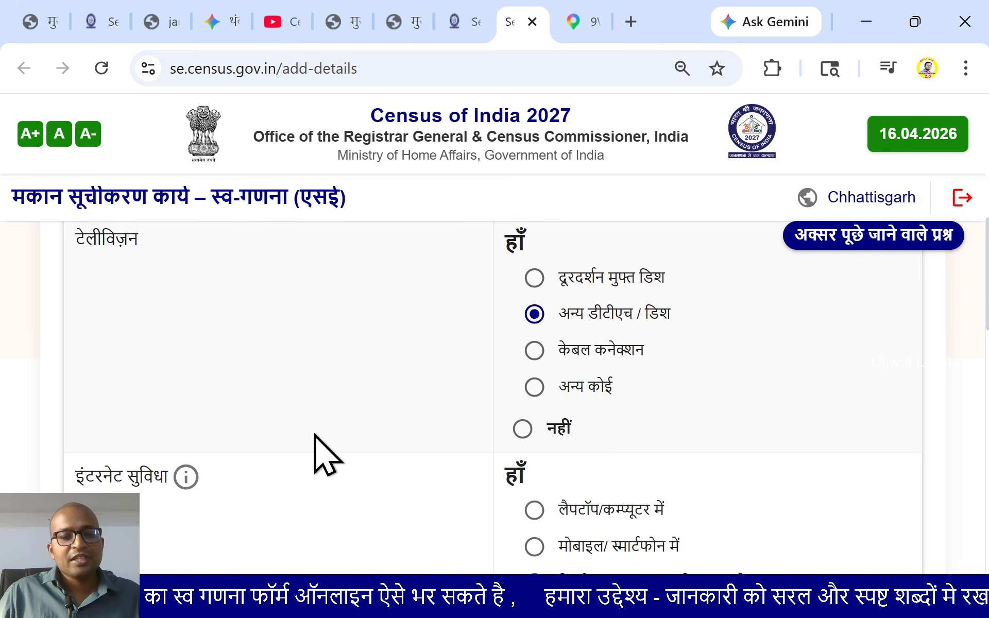
scroll(318, 448, down, 2)
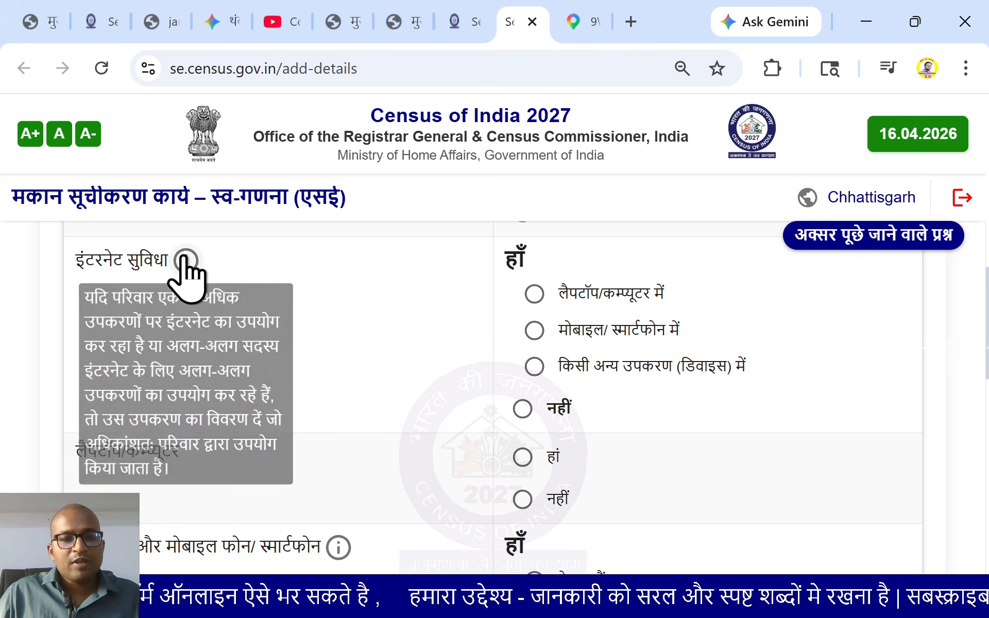
scroll(189, 350, up, 2)
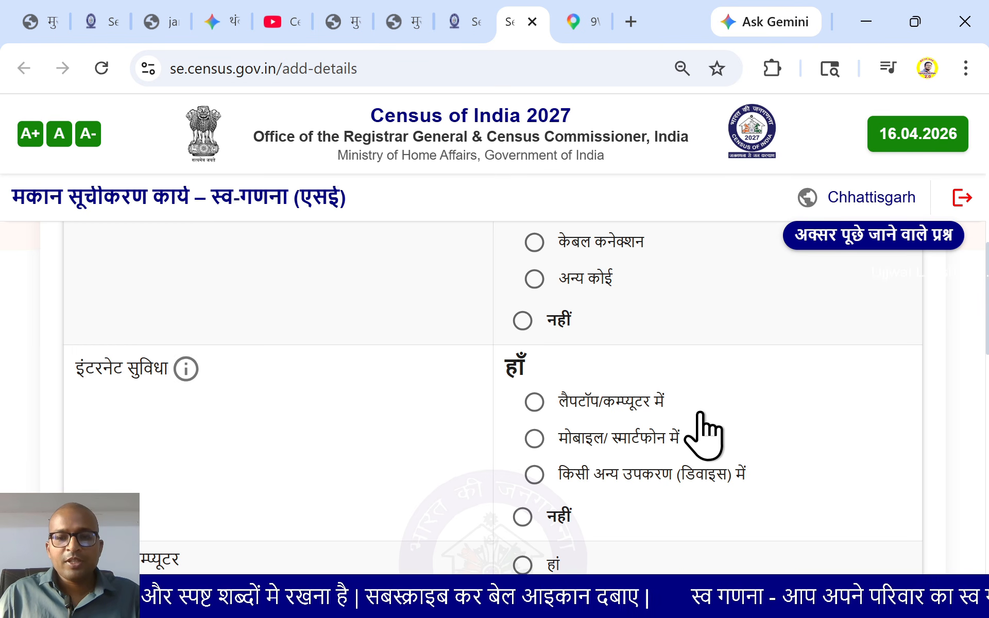
click(535, 439)
scroll(315, 453, down, 4)
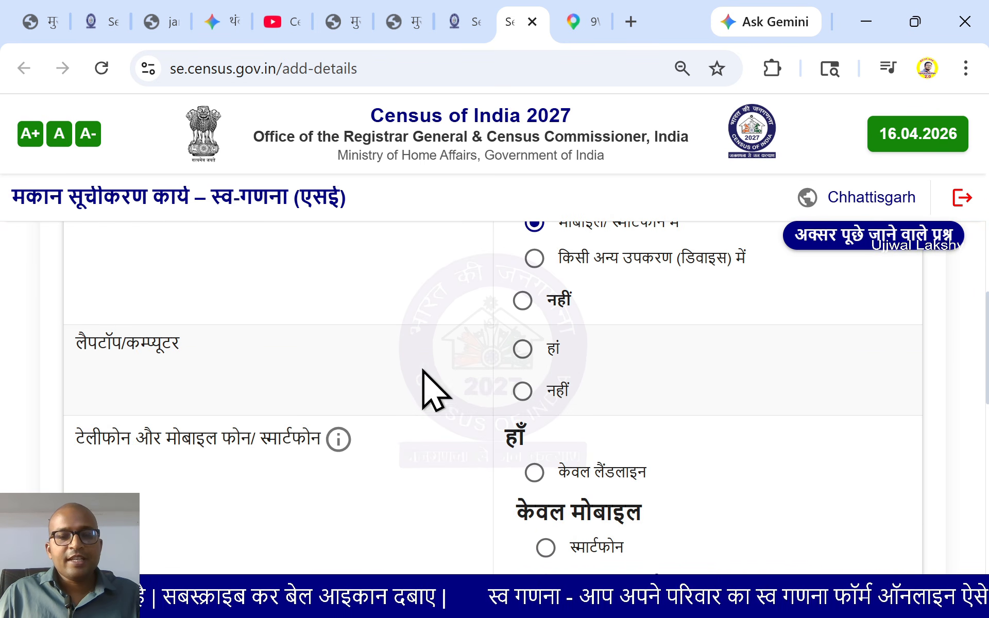
Mark laptop/computer as हां and the telephone as smartphone only
click(524, 351)
scroll(359, 390, down, 2)
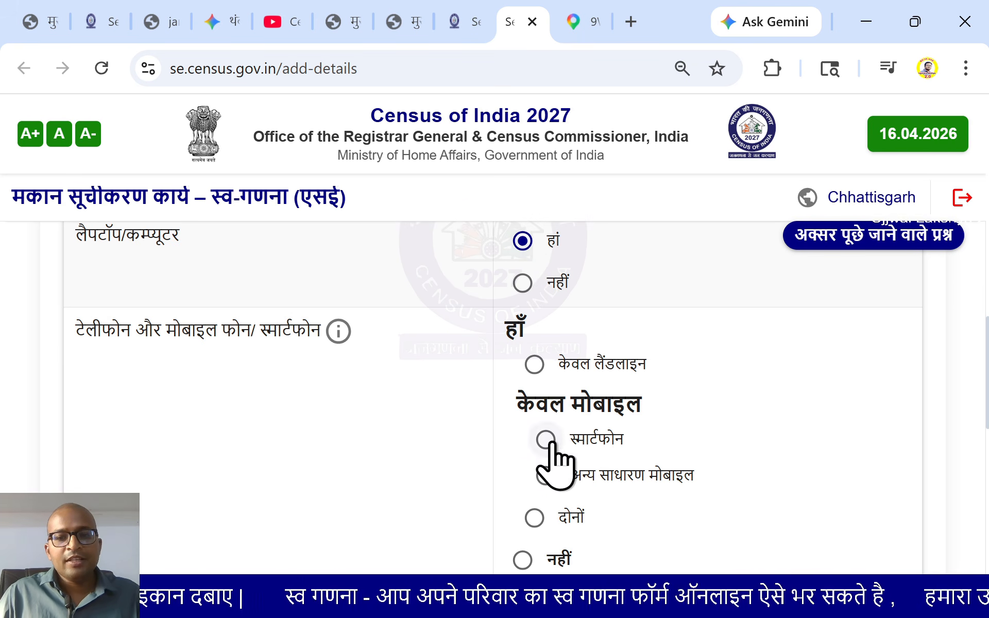
scroll(550, 443, down, 2)
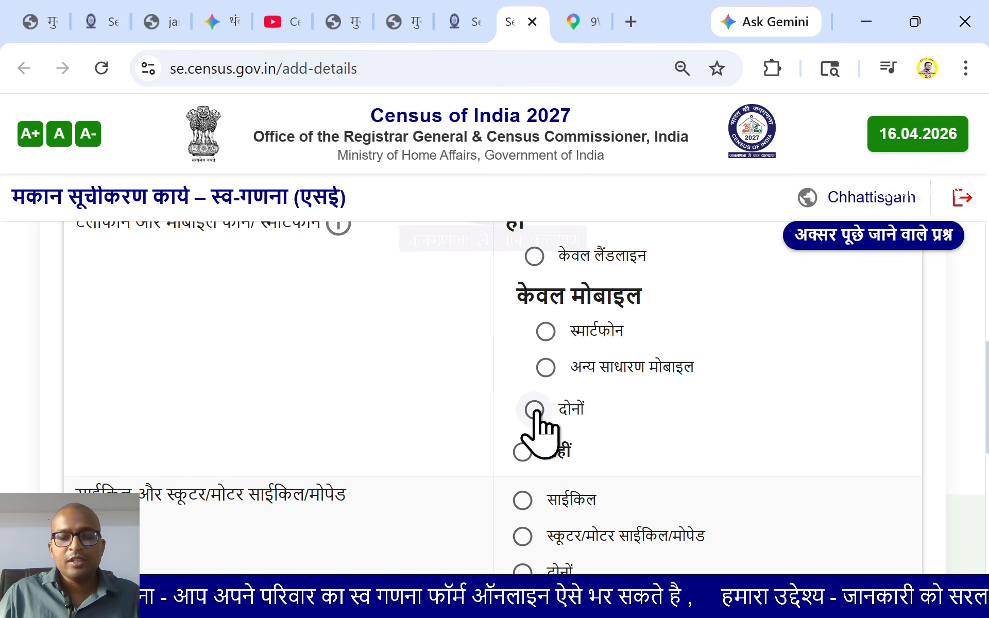
click(546, 332)
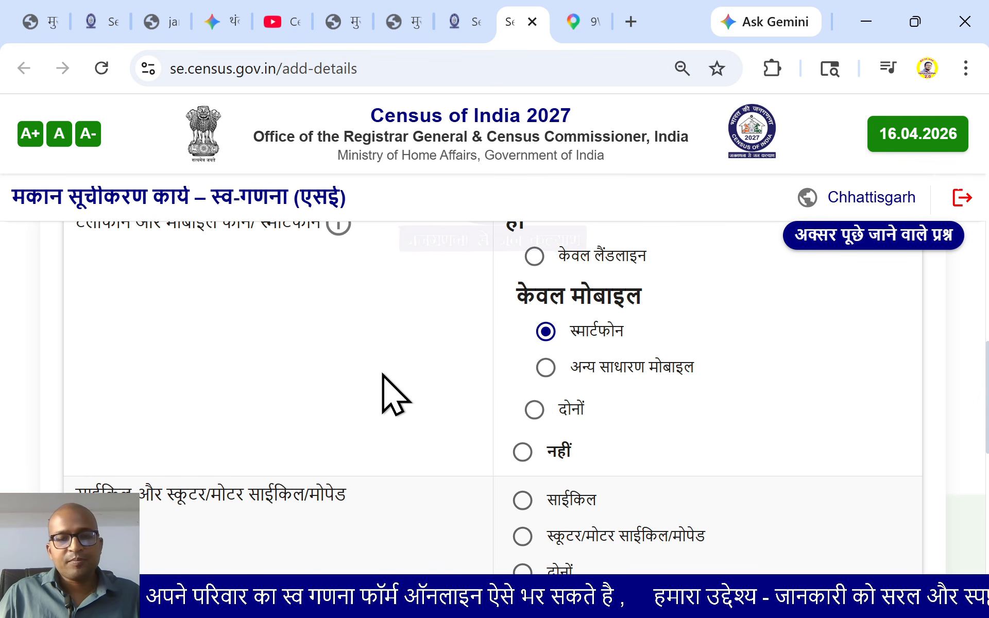
scroll(384, 376, down, 4)
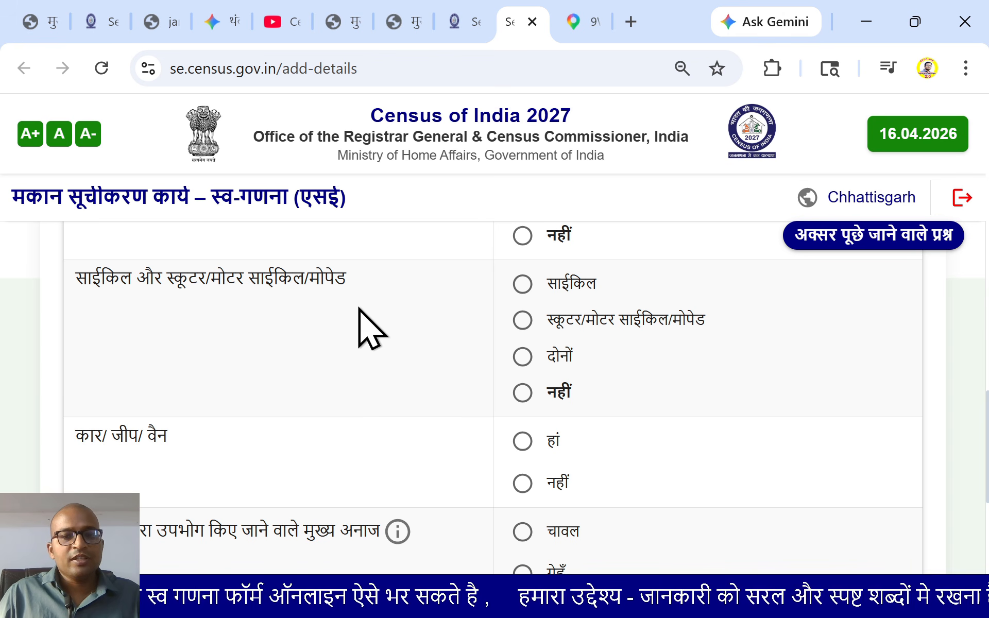
Answer the two-wheeler question with दोनों (both bicycle and scooter/motorcycle/moped)
click(524, 287)
click(522, 320)
click(523, 284)
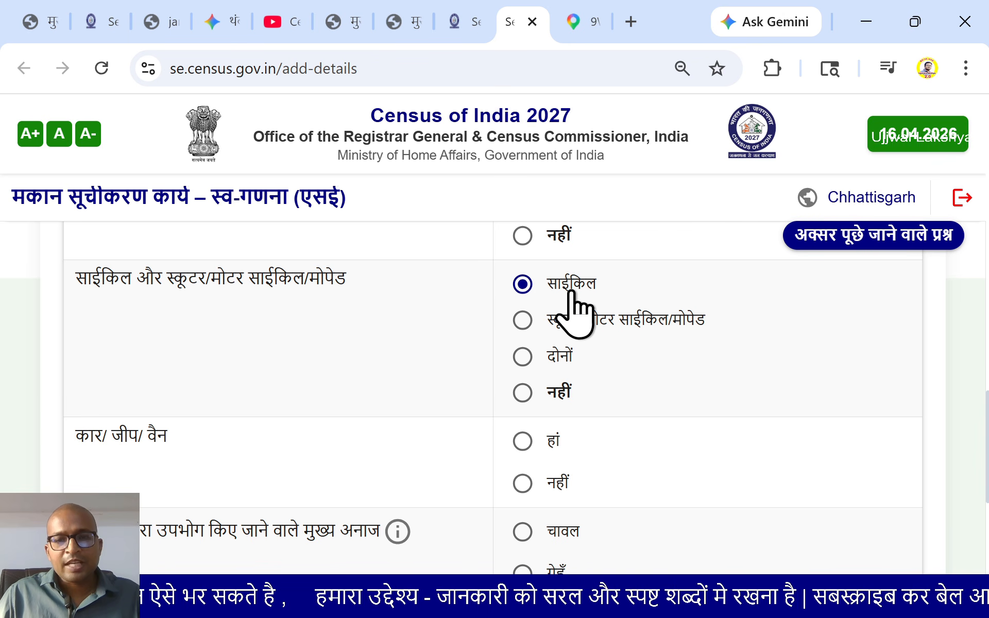
click(522, 319)
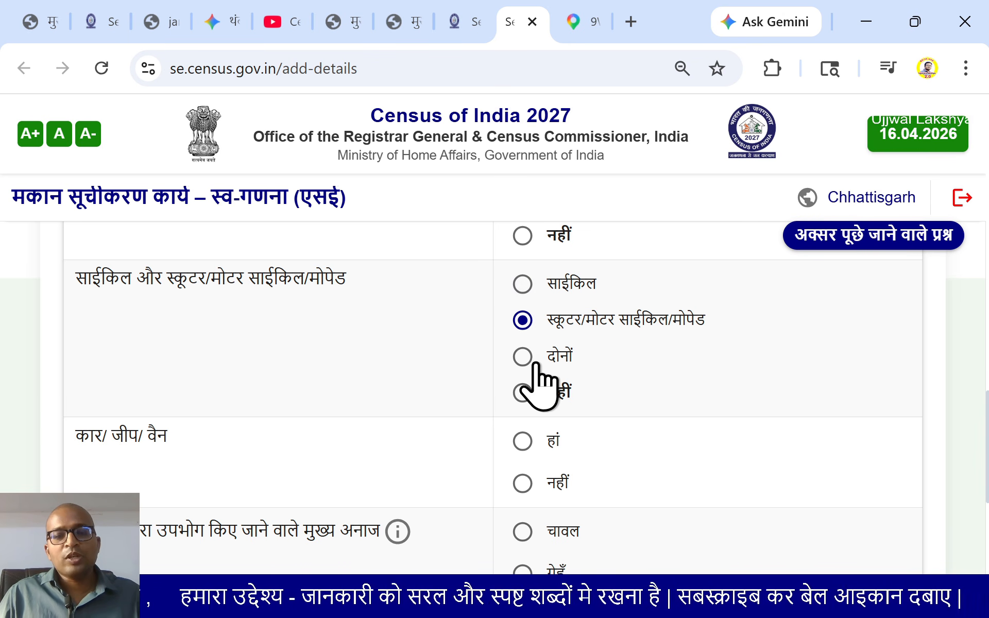
click(523, 360)
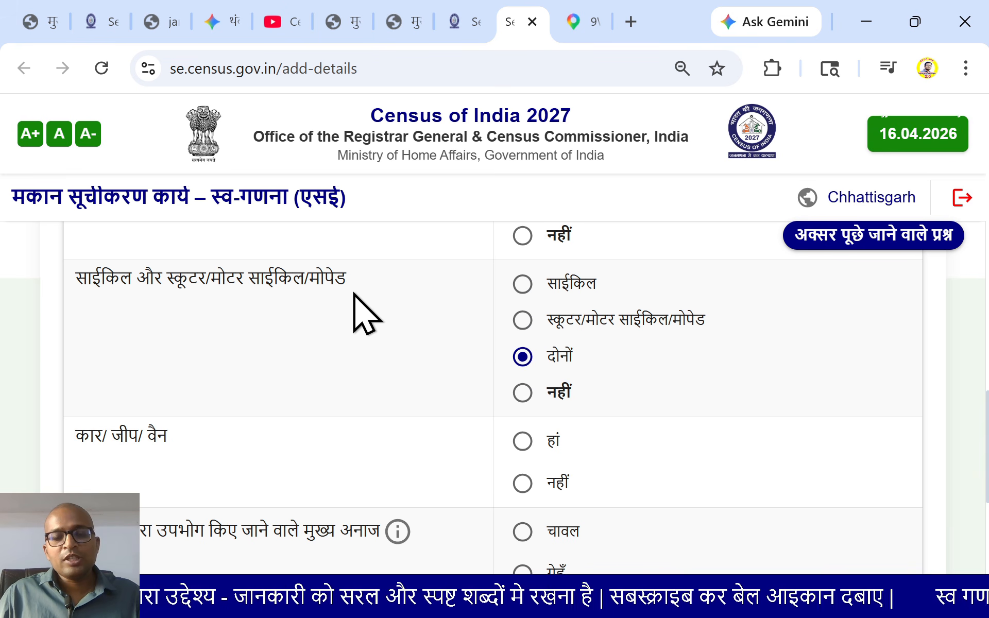
Mark car/jeep/van as हां, set चावल (rice) as main grain, and save the assets
scroll(361, 417, down, 2)
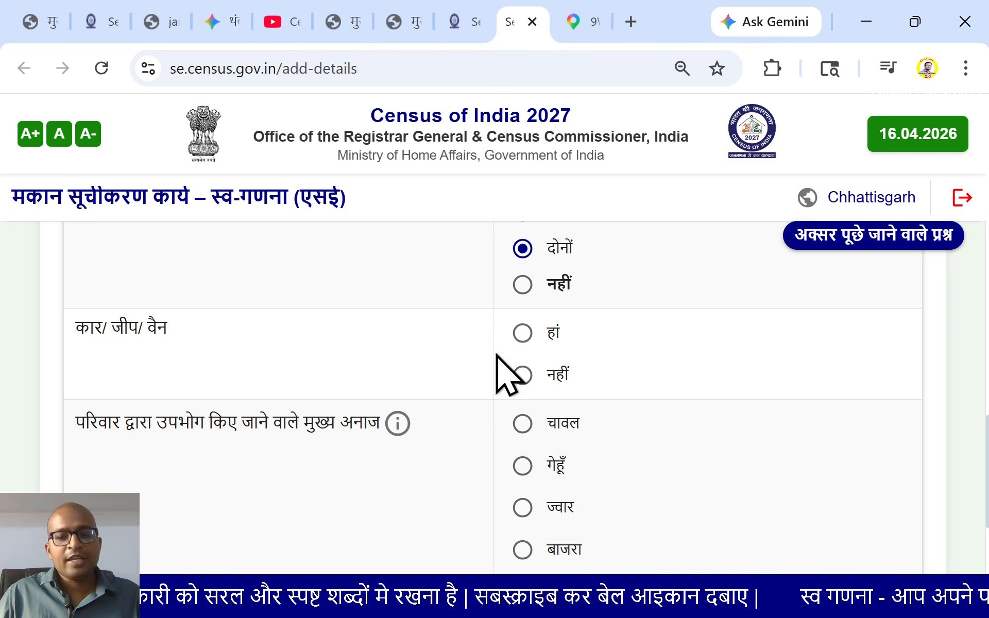
click(521, 333)
scroll(463, 391, down, 2)
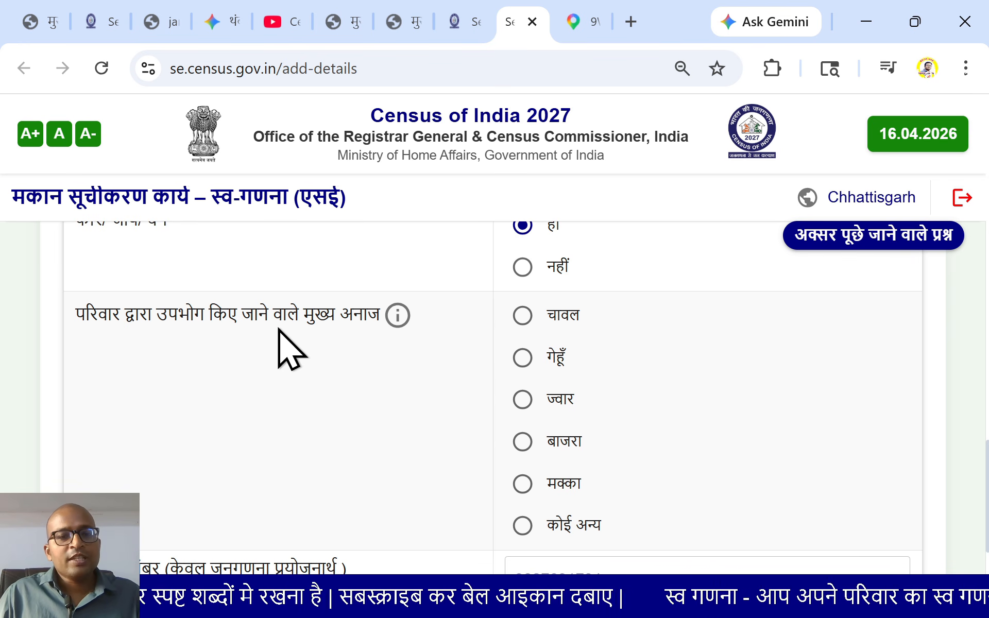
mouse_move(396, 315)
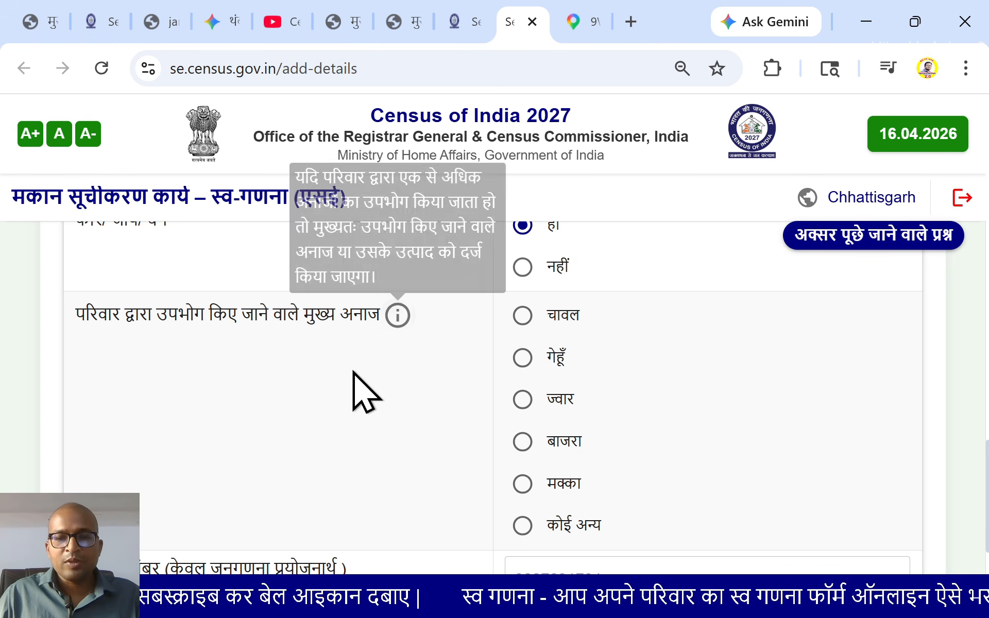
click(525, 318)
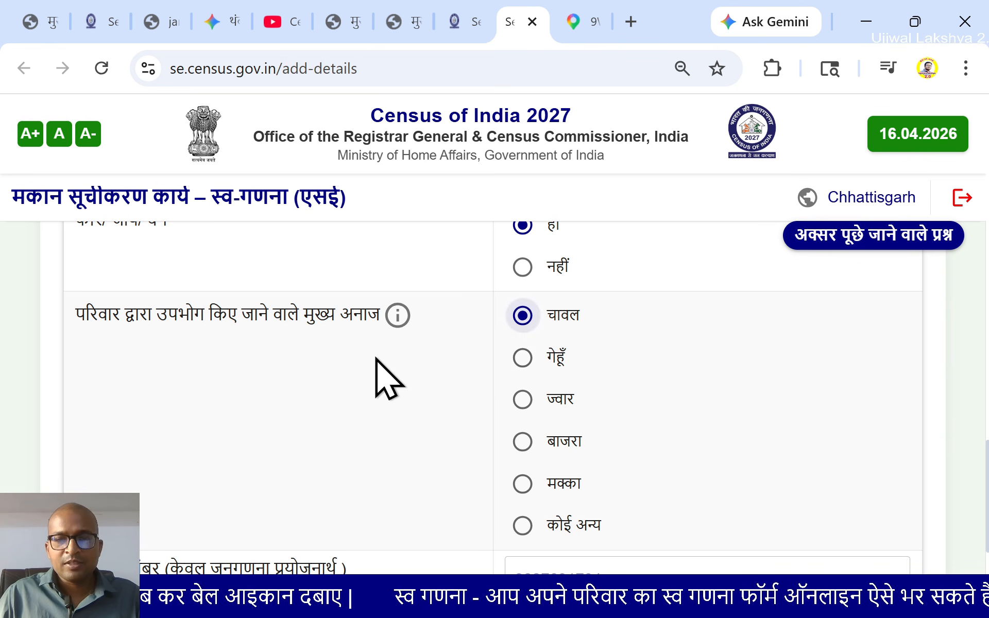
scroll(329, 397, down, 3)
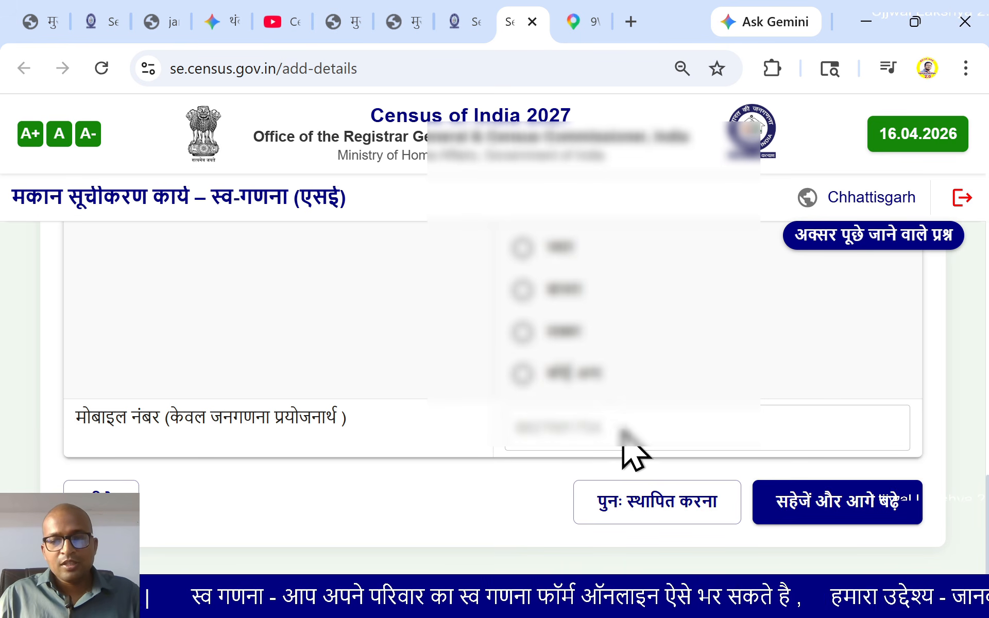
click(804, 512)
Confirm with हाँ and review the preview down to the main grain and mobile number
click(614, 412)
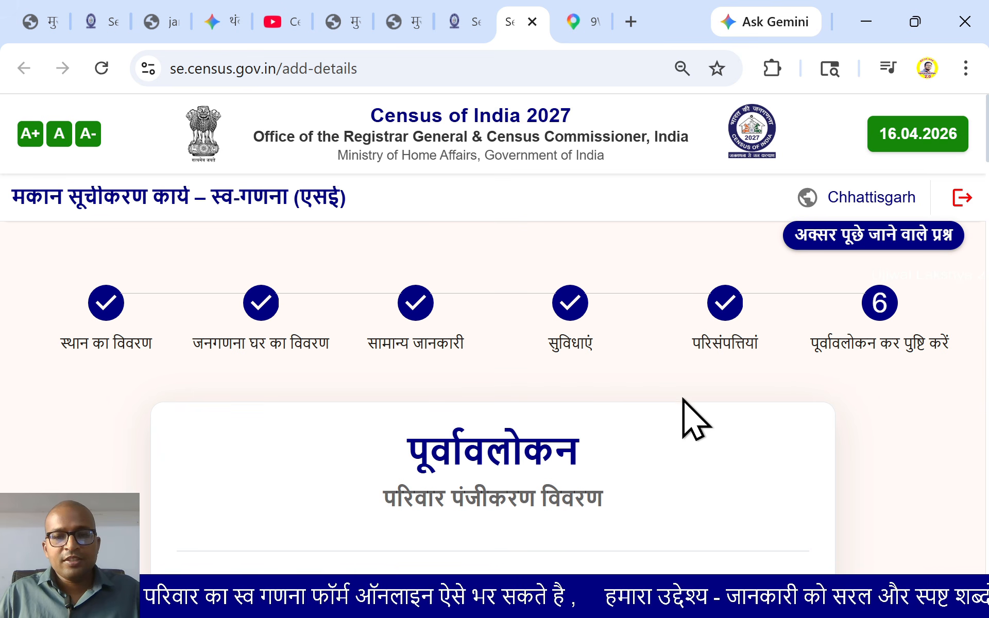
scroll(683, 402, down, 9)
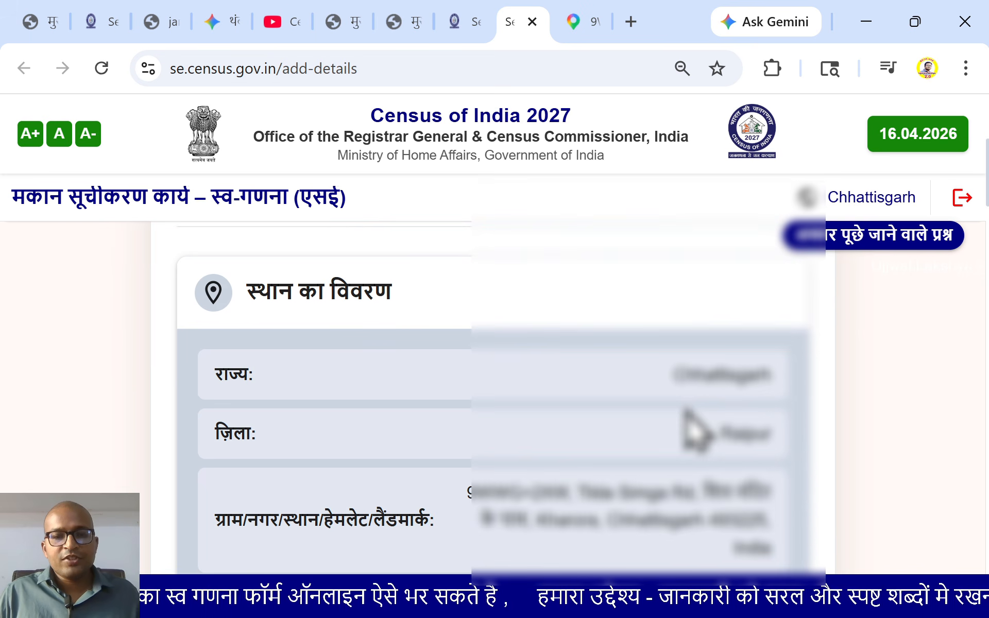
scroll(592, 409, down, 2)
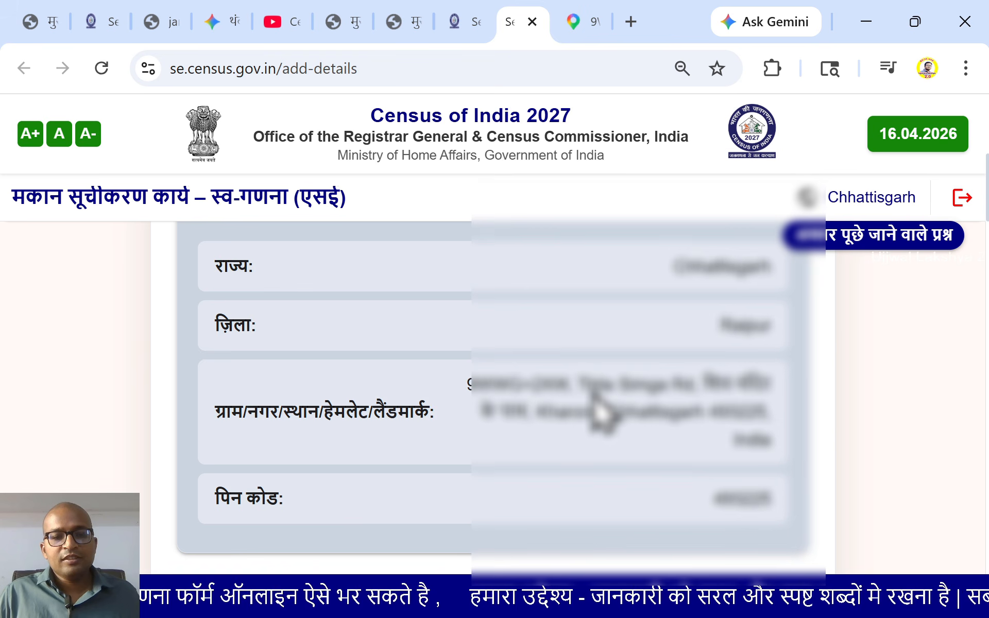
scroll(595, 404, down, 8)
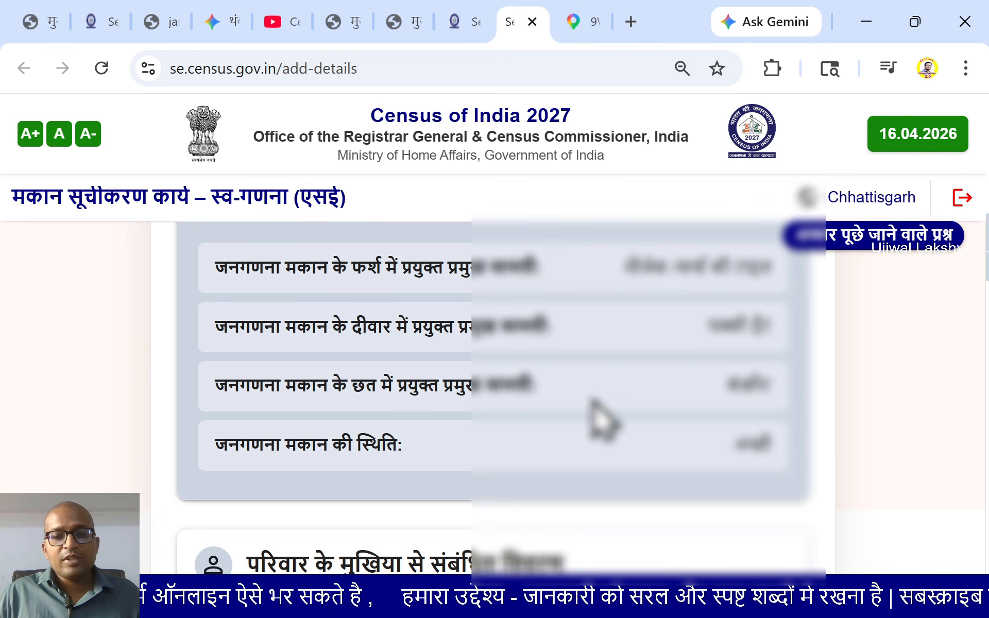
scroll(596, 418, down, 10)
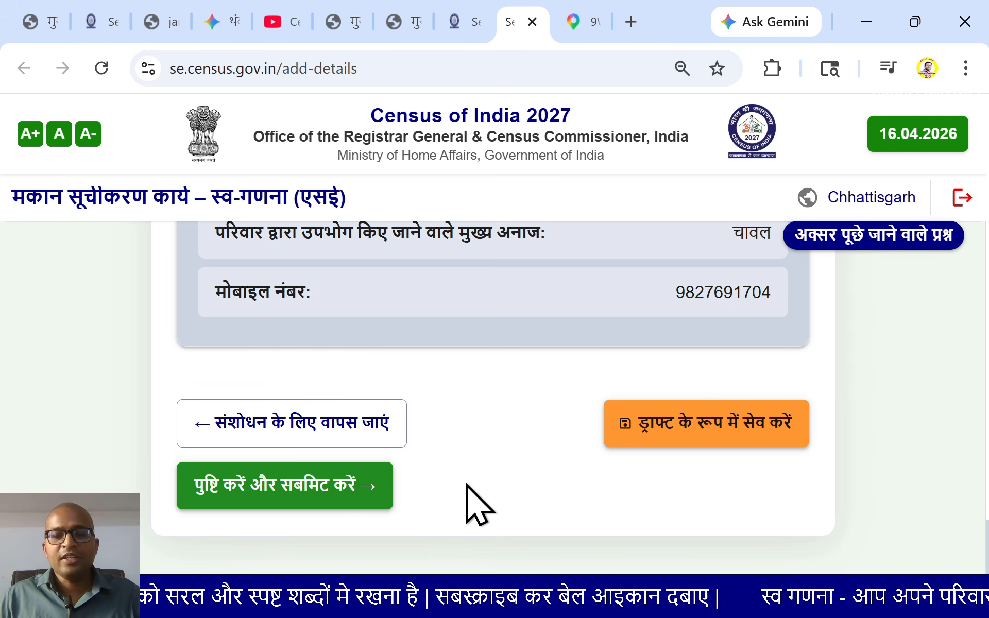
Save the form with 'ड्राफ्ट के रूप में सेव करें' and acknowledge the draft-saved notice
click(656, 453)
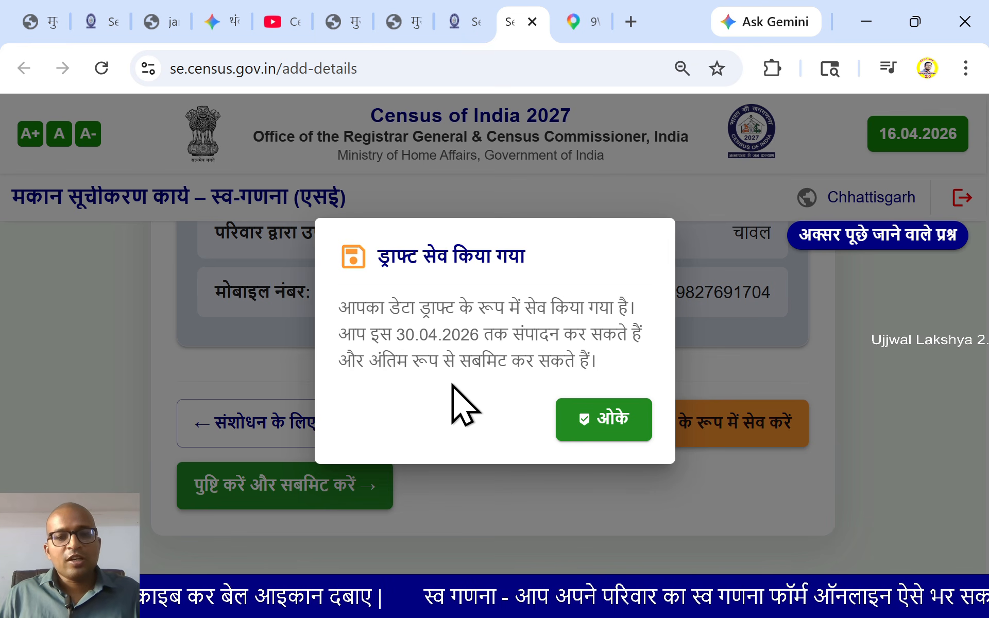
click(571, 418)
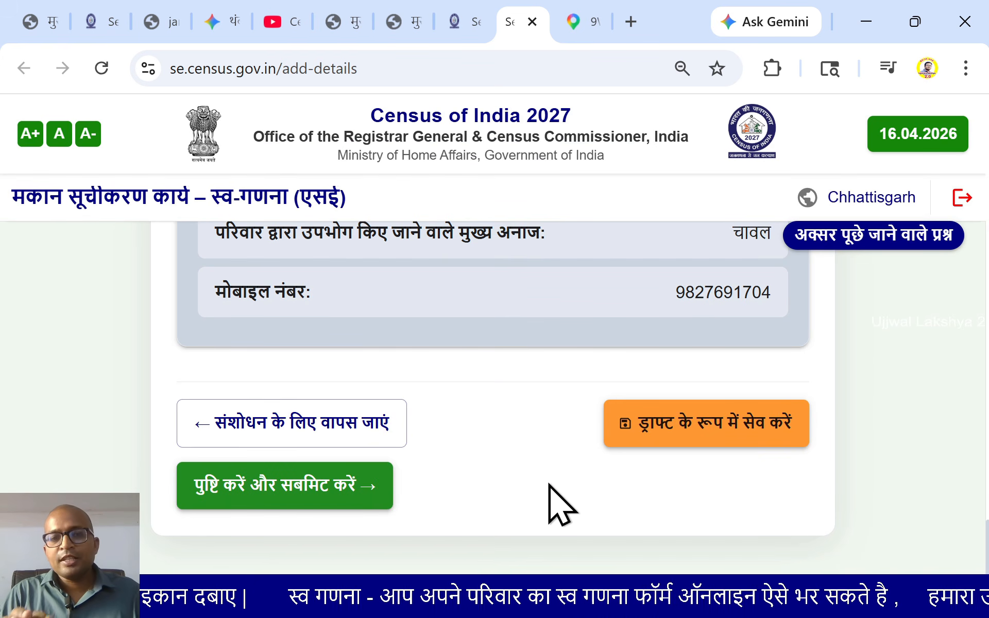